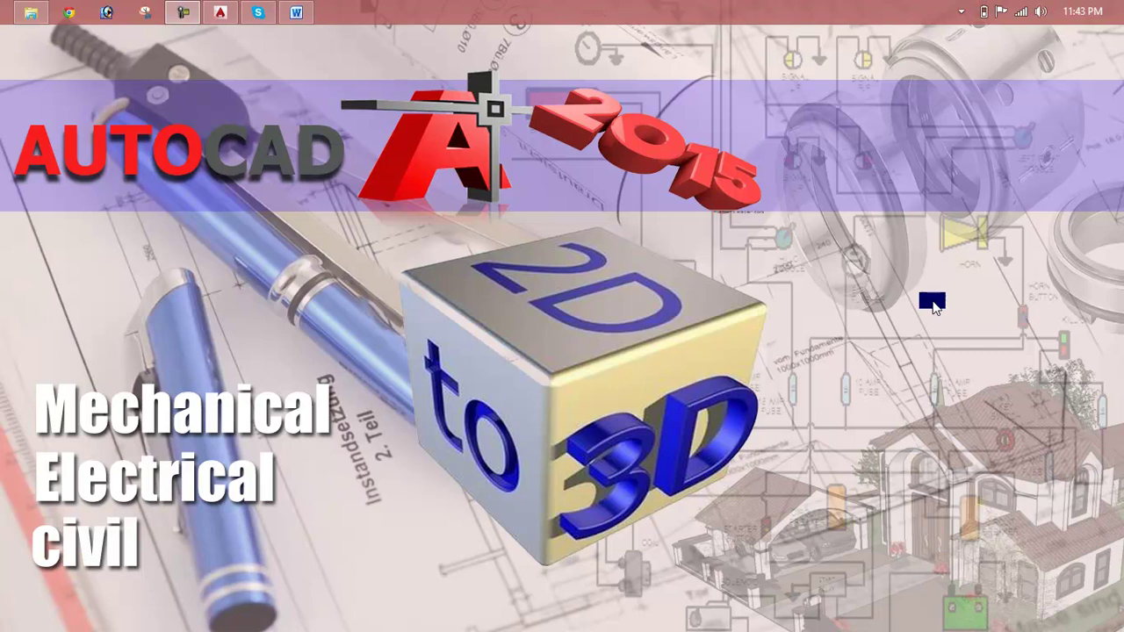
Step: Bring the Lesson 09 Word document to the front
click(297, 10)
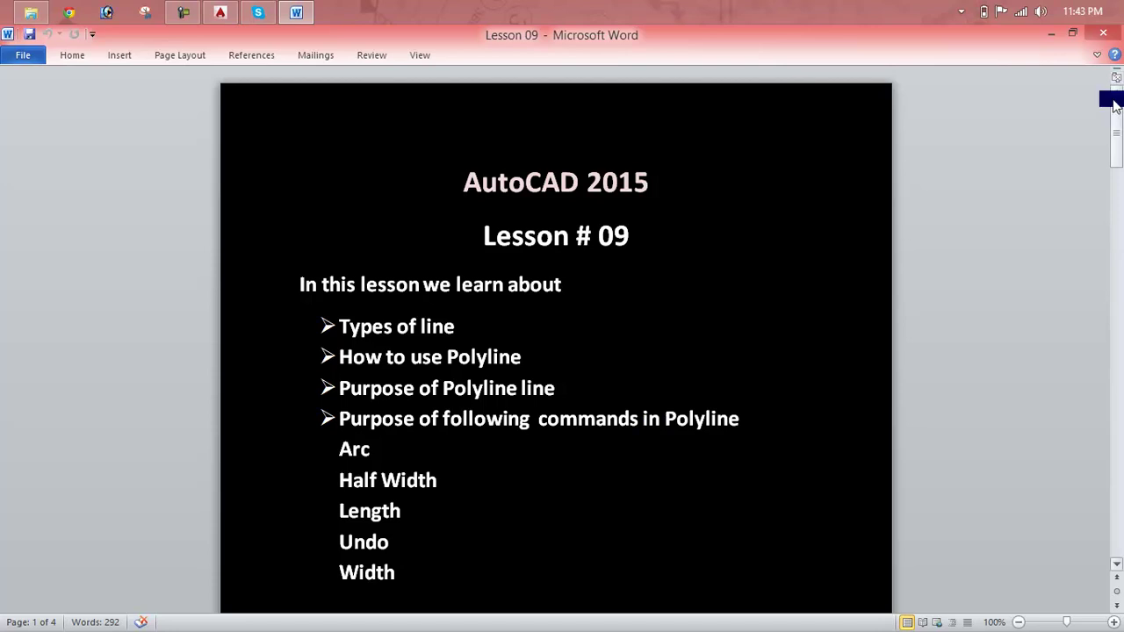
Step: Minimize the Lesson 09 outline document in Word
click(1057, 35)
Step: Restore AutoCAD, expand the Draw panel, and browse the Insert, Tools and Draw menus
click(221, 12)
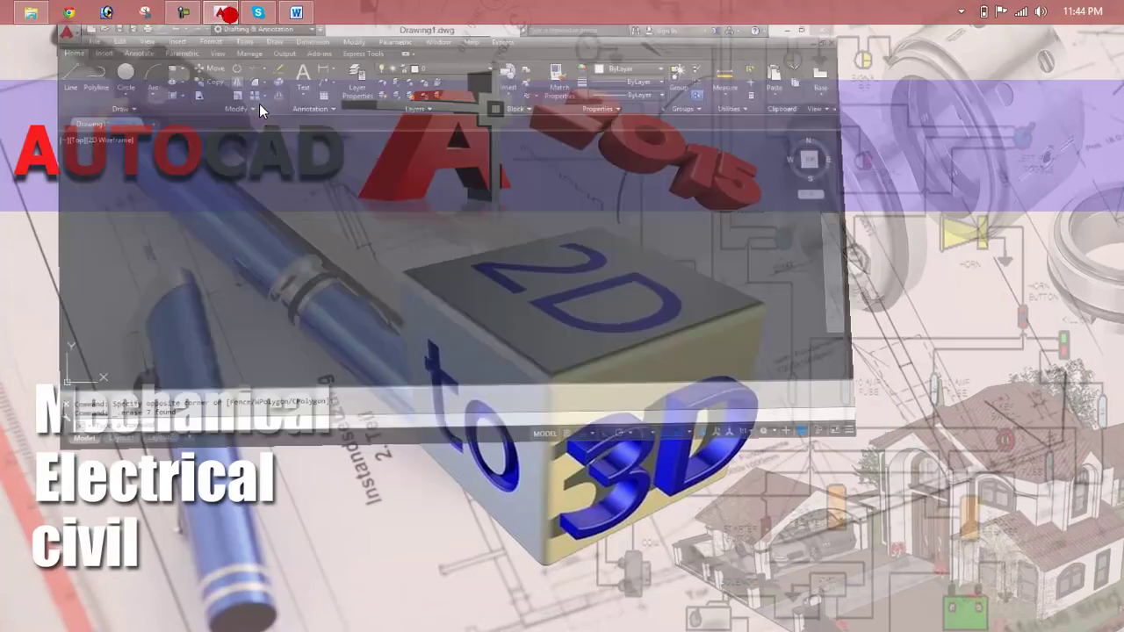
key(Escape)
key(Escape)
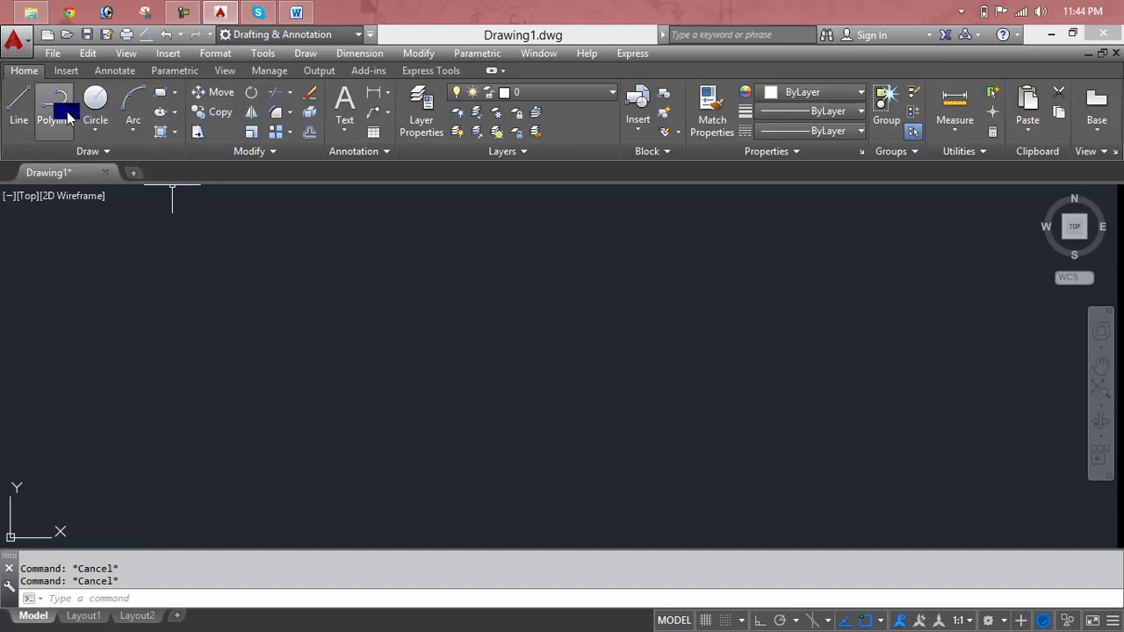
click(107, 152)
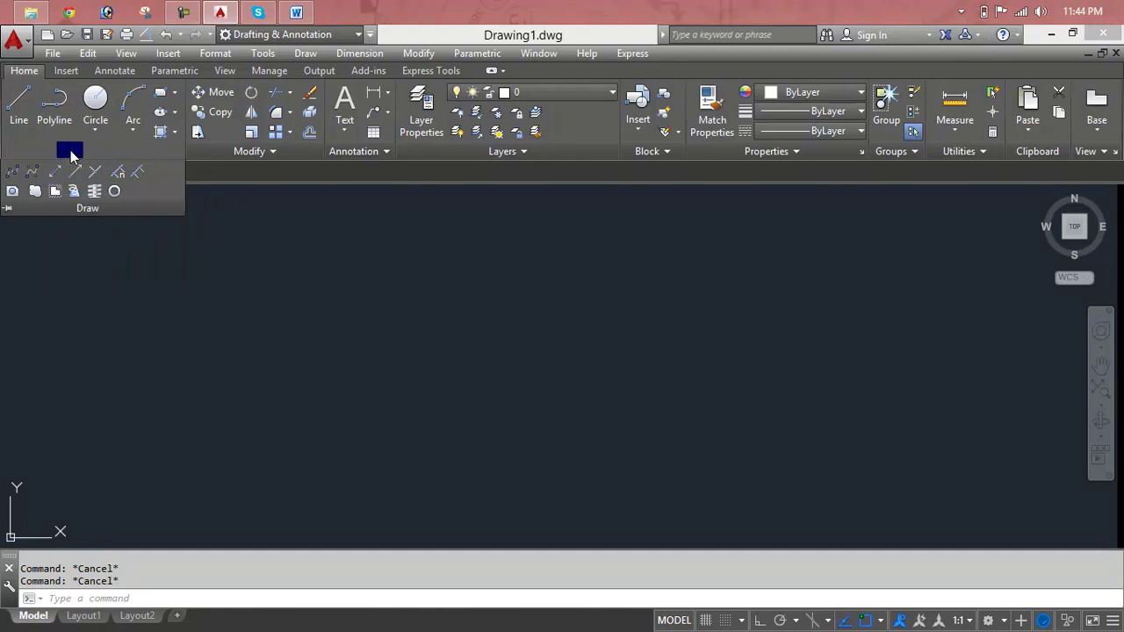
click(168, 53)
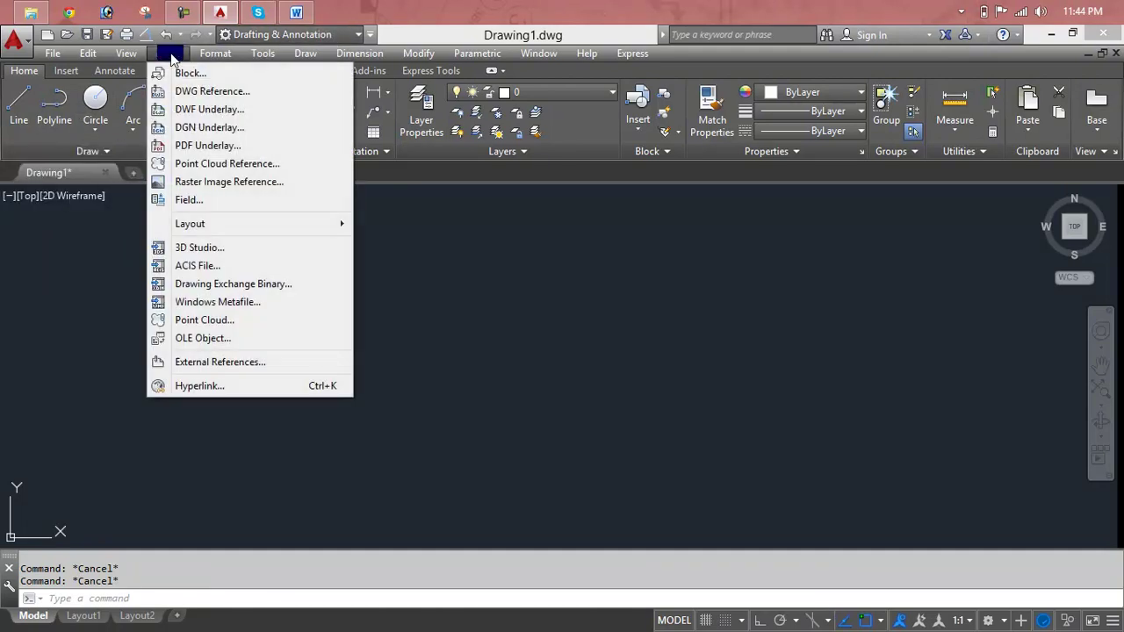
click(269, 54)
click(300, 54)
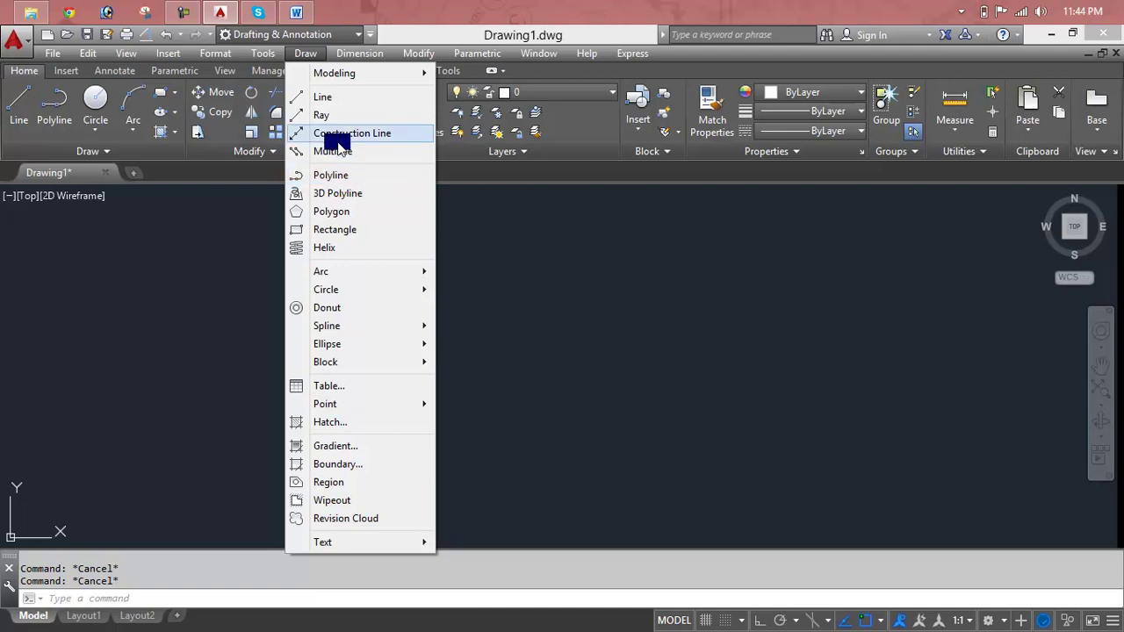
Step: Draw a practice zigzag polyline from Draw > Polyline, then erase it
click(342, 178)
click(146, 445)
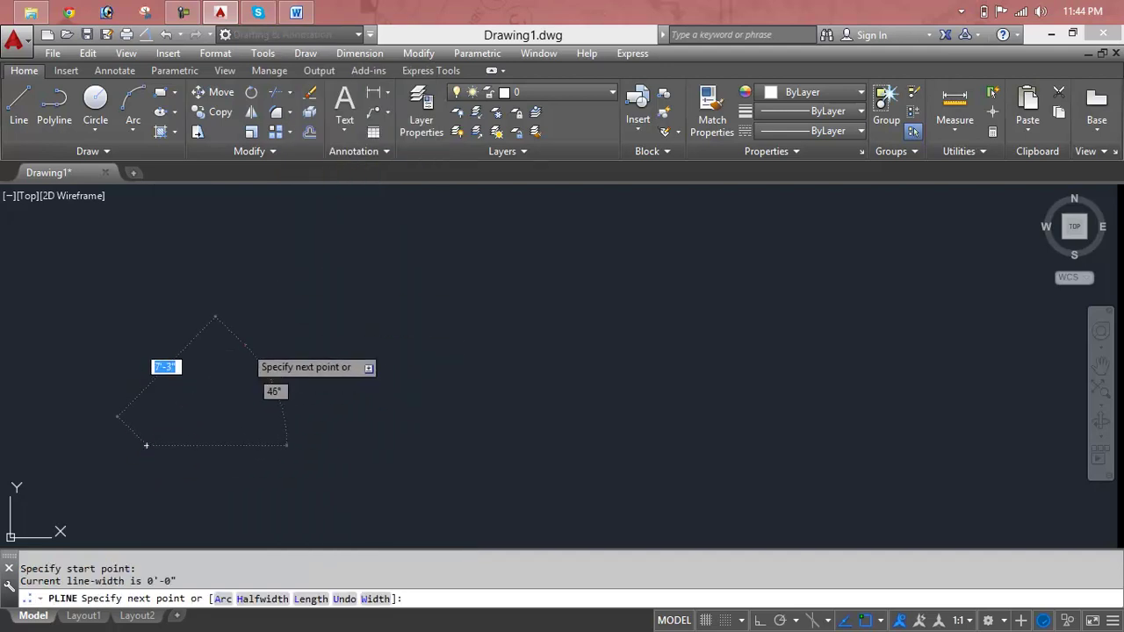
click(245, 346)
click(455, 397)
click(522, 293)
click(722, 347)
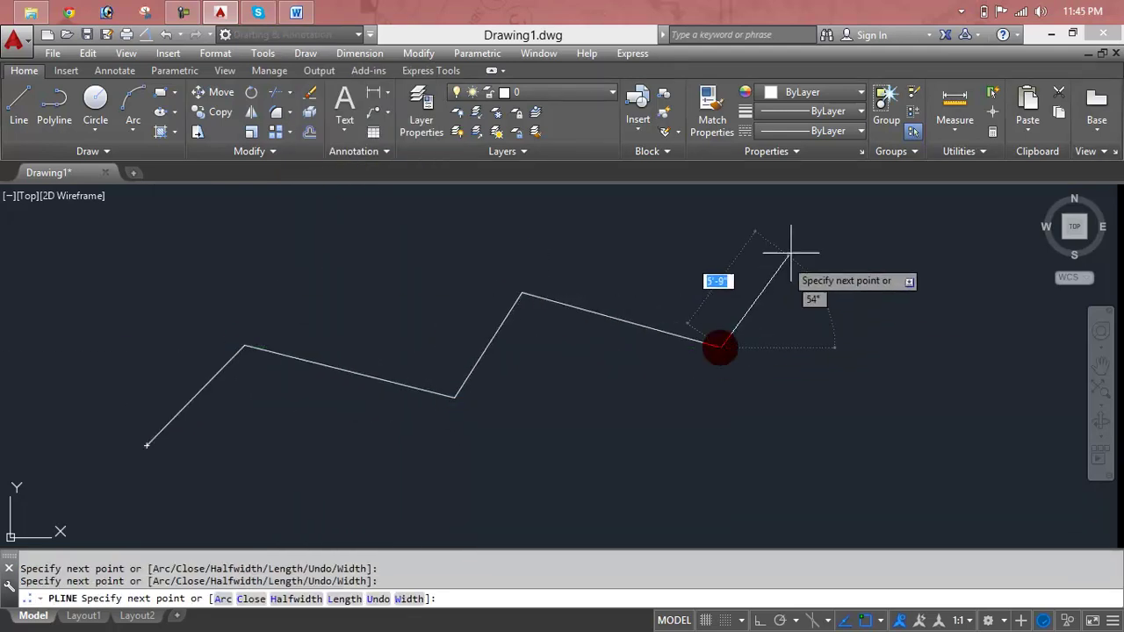
click(905, 326)
key(Escape)
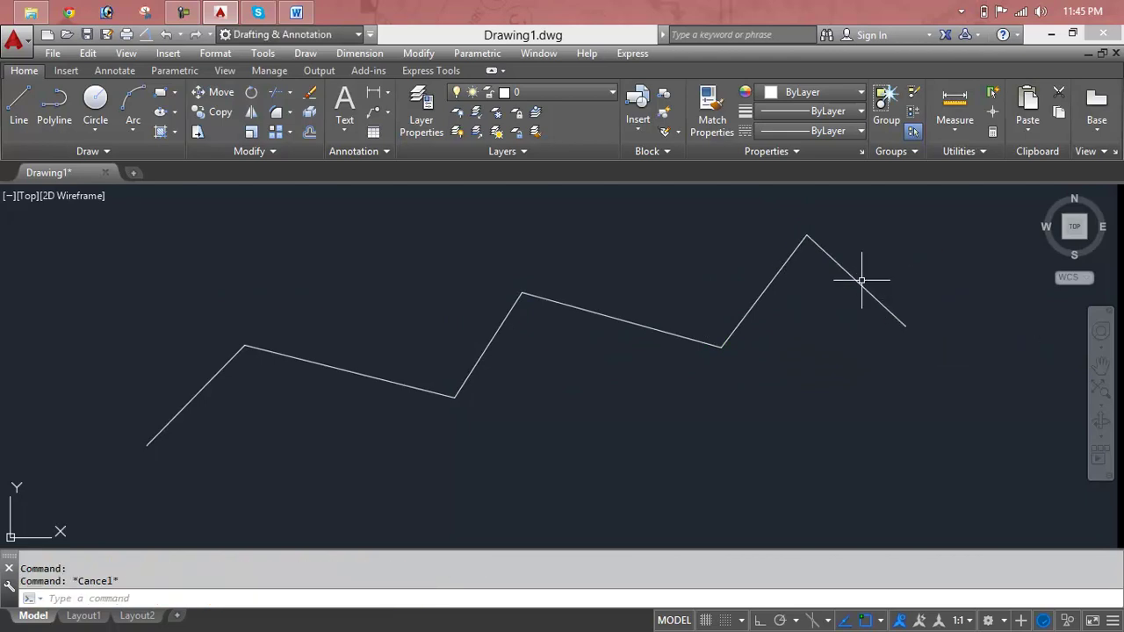
click(861, 281)
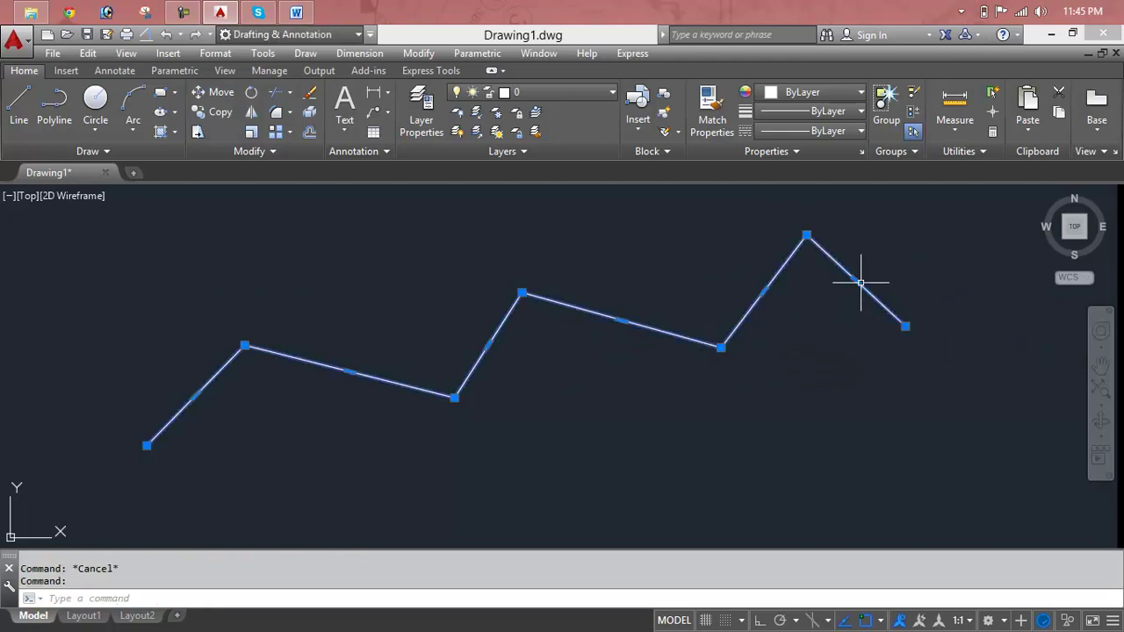
key(Delete)
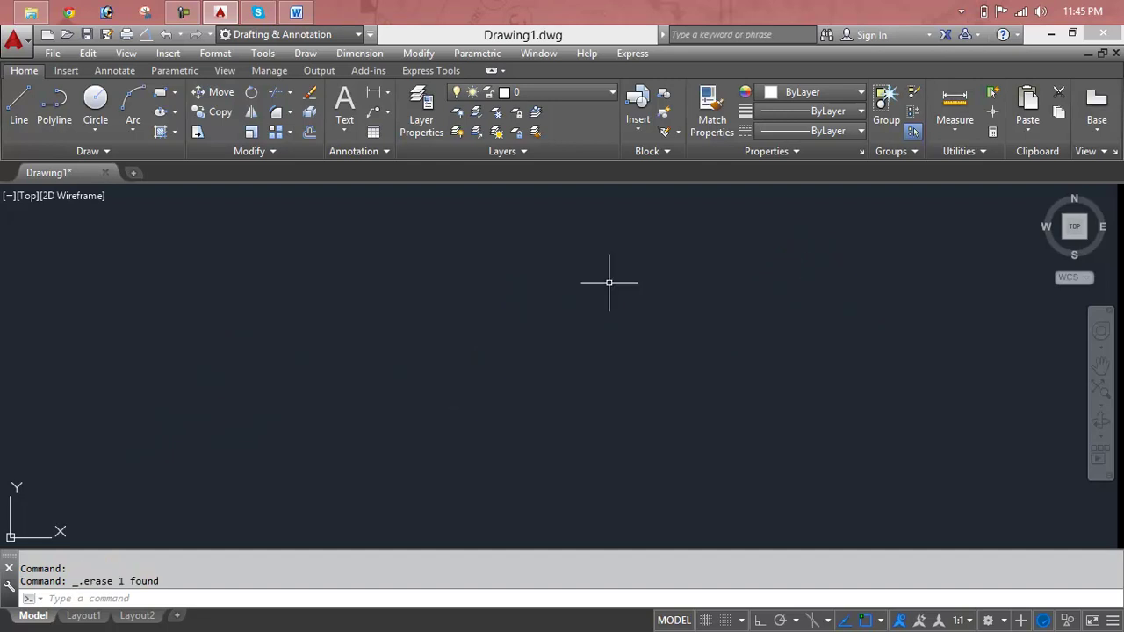
Step: Draw a second zigzag polyline with the ribbon Polyline button, then delete it
click(53, 105)
click(116, 437)
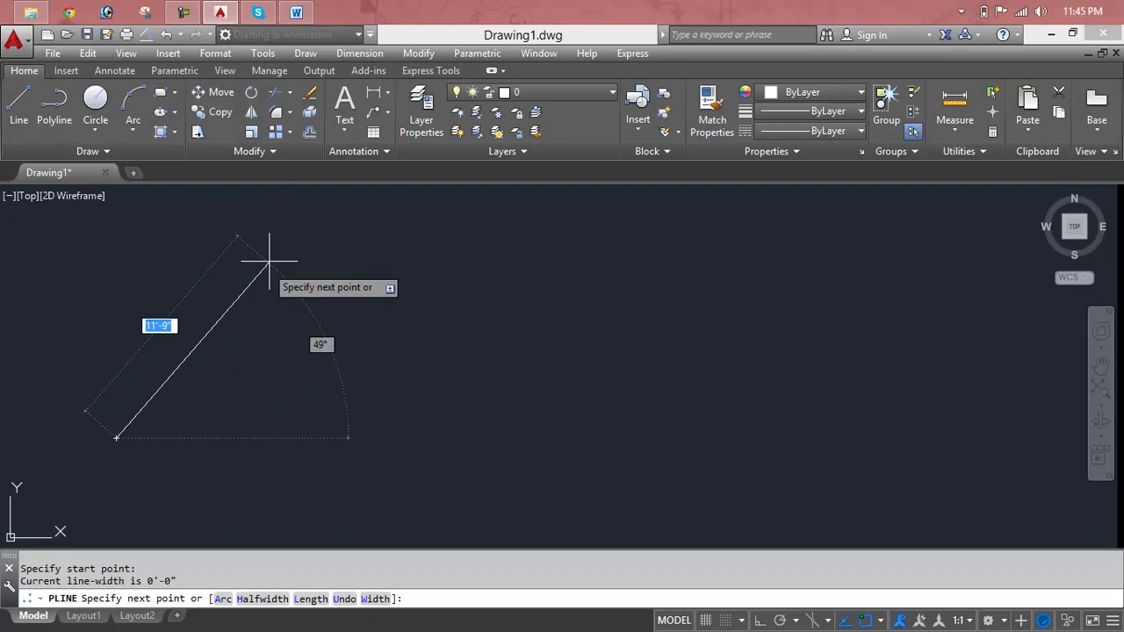
click(277, 243)
click(519, 439)
click(746, 266)
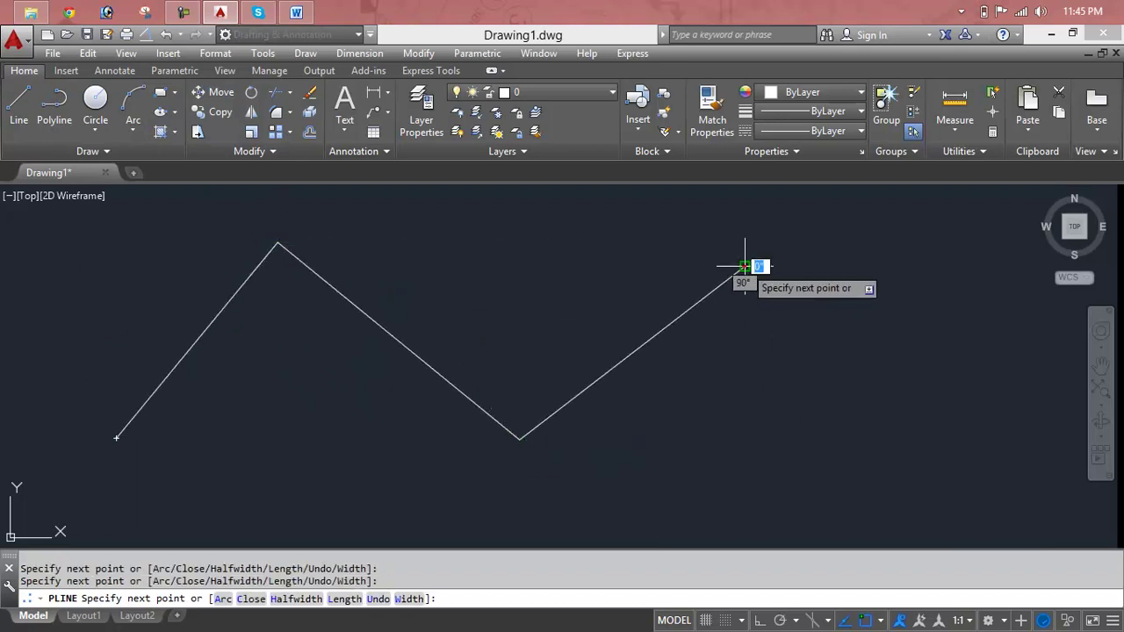
click(984, 459)
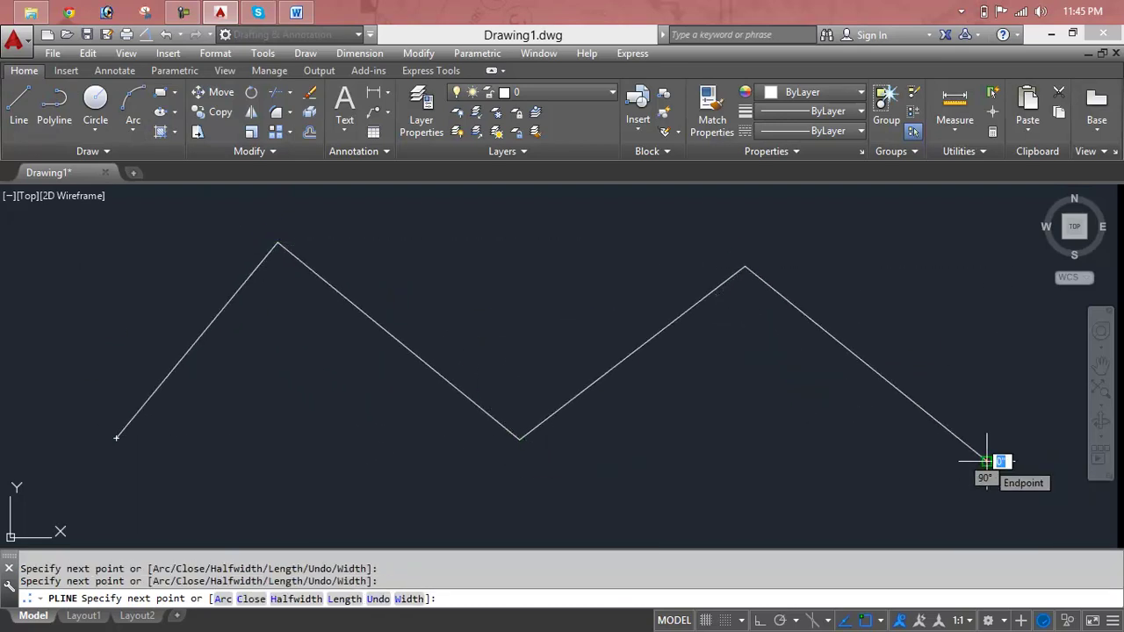
key(Escape)
click(953, 434)
key(Delete)
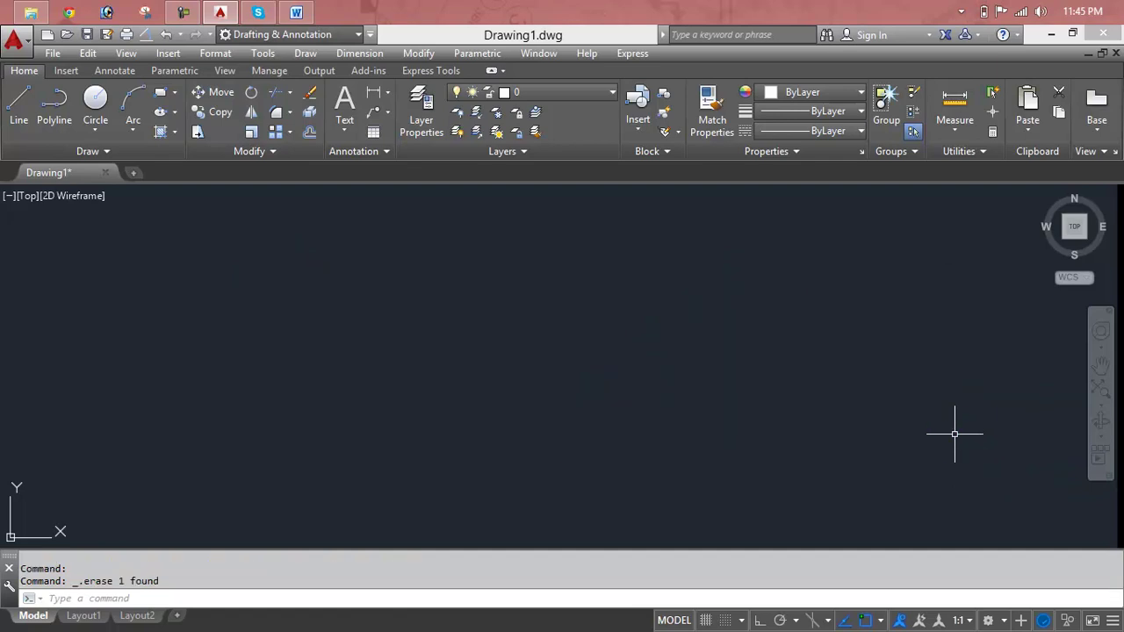
Step: Use PL to draw a long zigzag polyline that loops back near its start
text(PL)
key(Return)
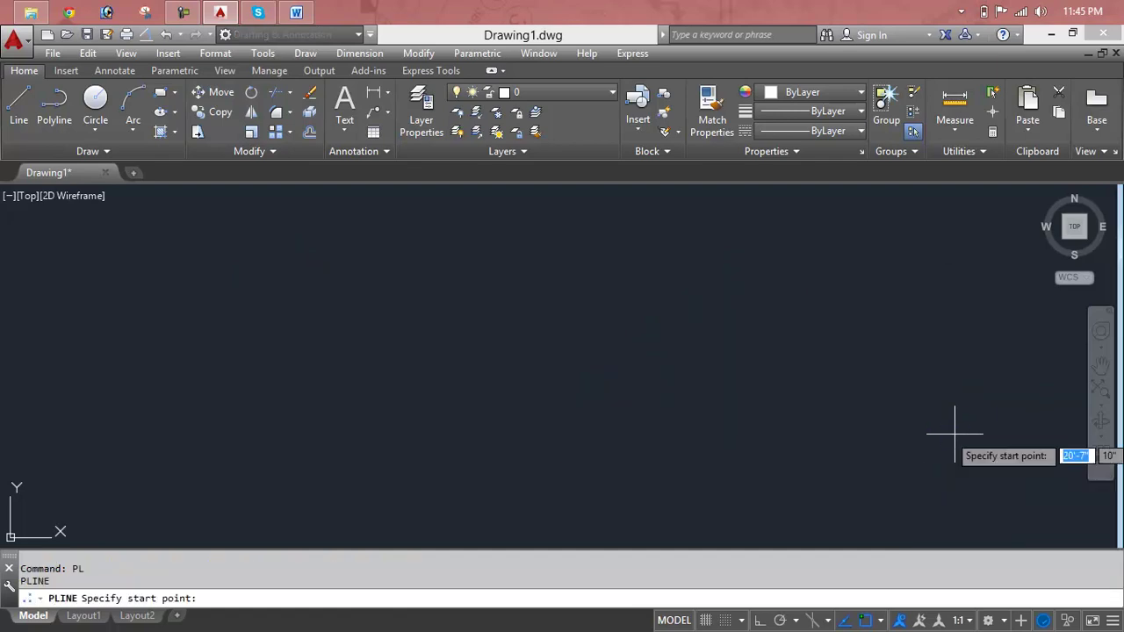
click(182, 416)
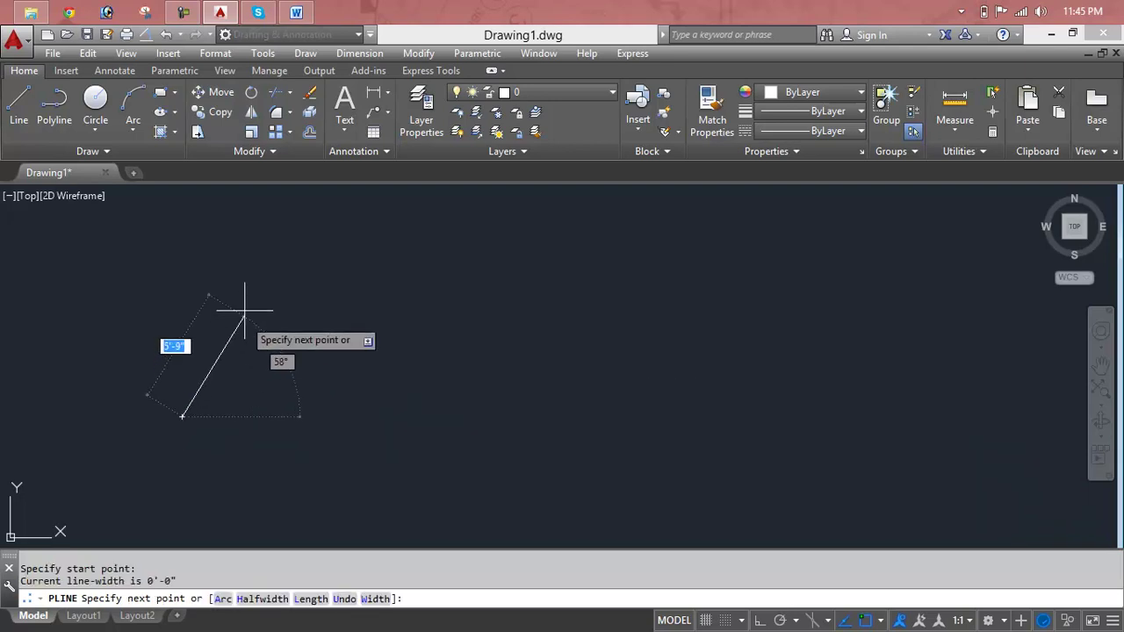
click(248, 262)
click(441, 430)
click(552, 252)
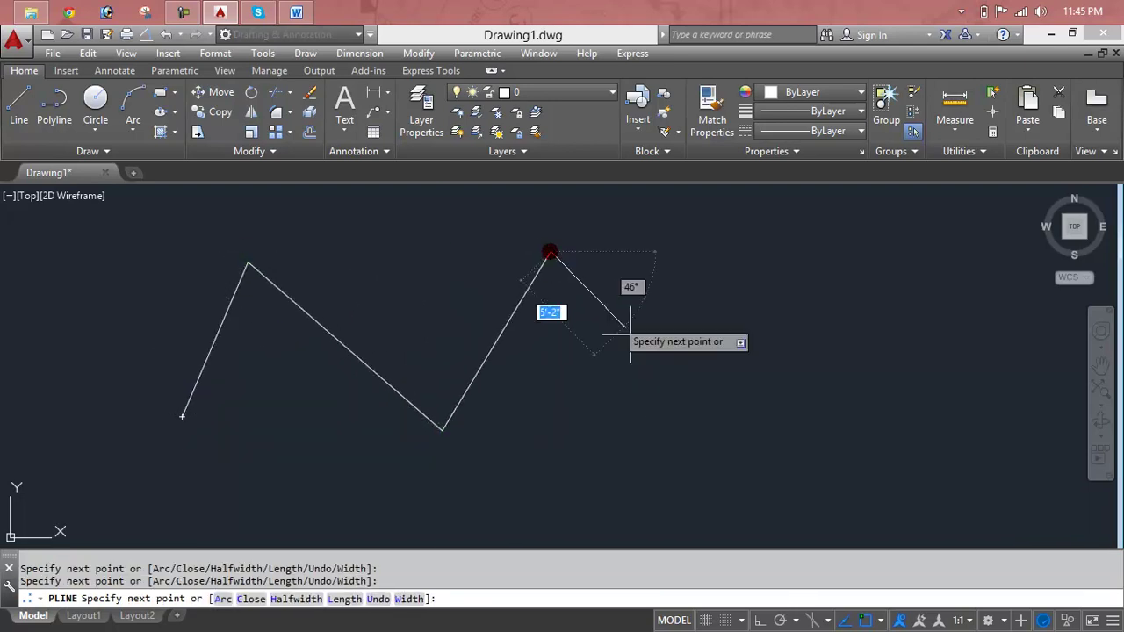
click(743, 448)
click(855, 244)
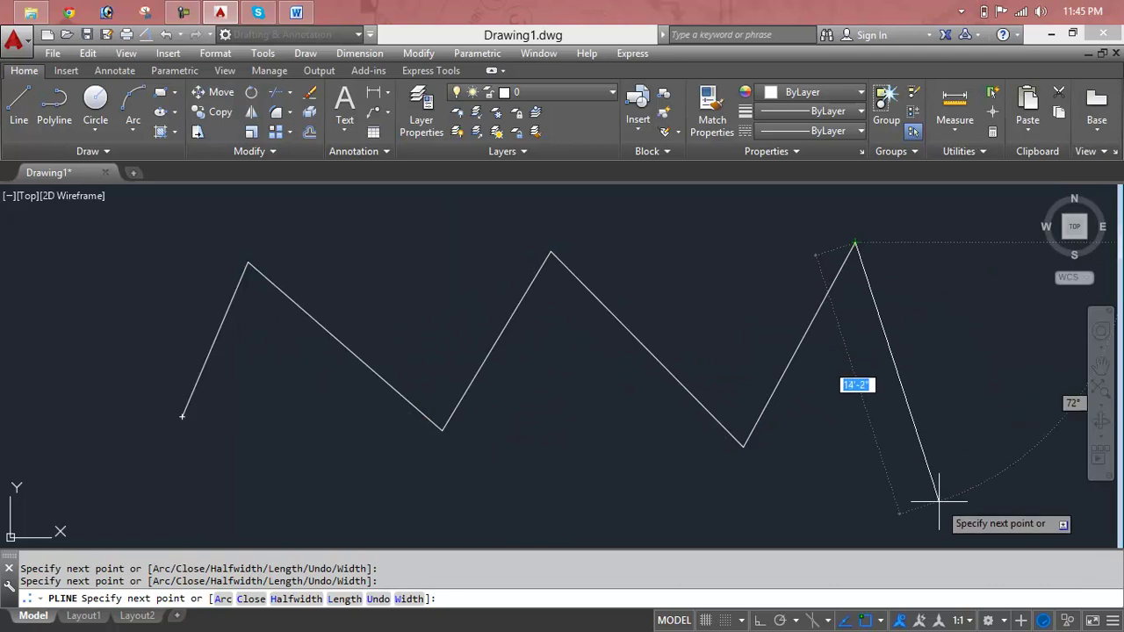
click(939, 501)
middle_drag(740, 493, 741, 458)
click(615, 528)
click(541, 424)
click(431, 478)
click(350, 444)
click(232, 491)
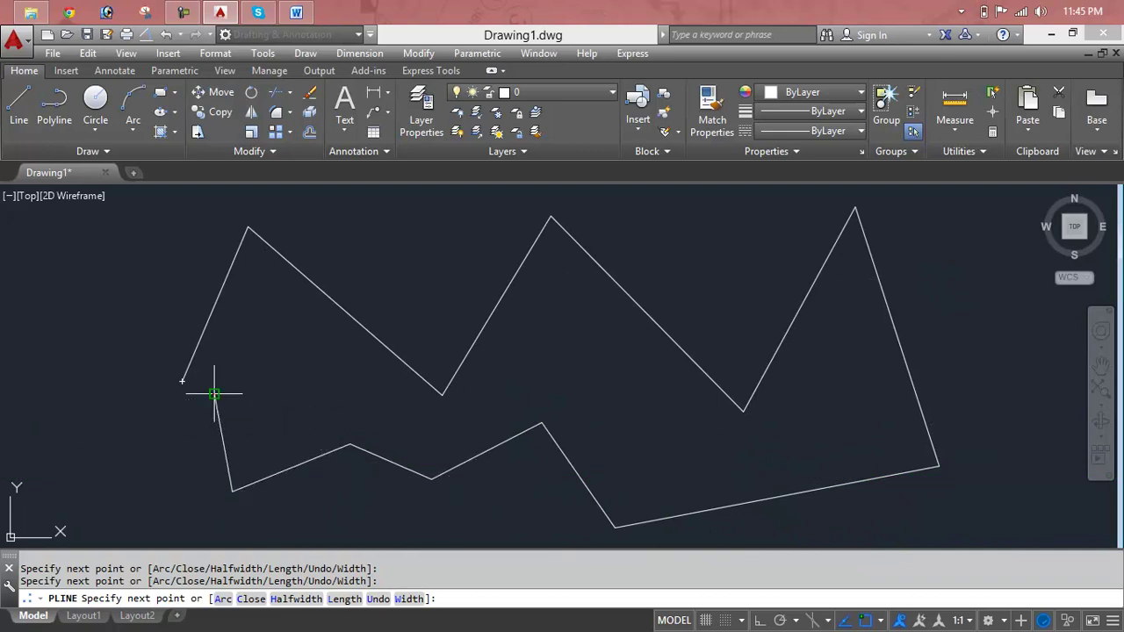
click(214, 394)
click(143, 480)
key(Return)
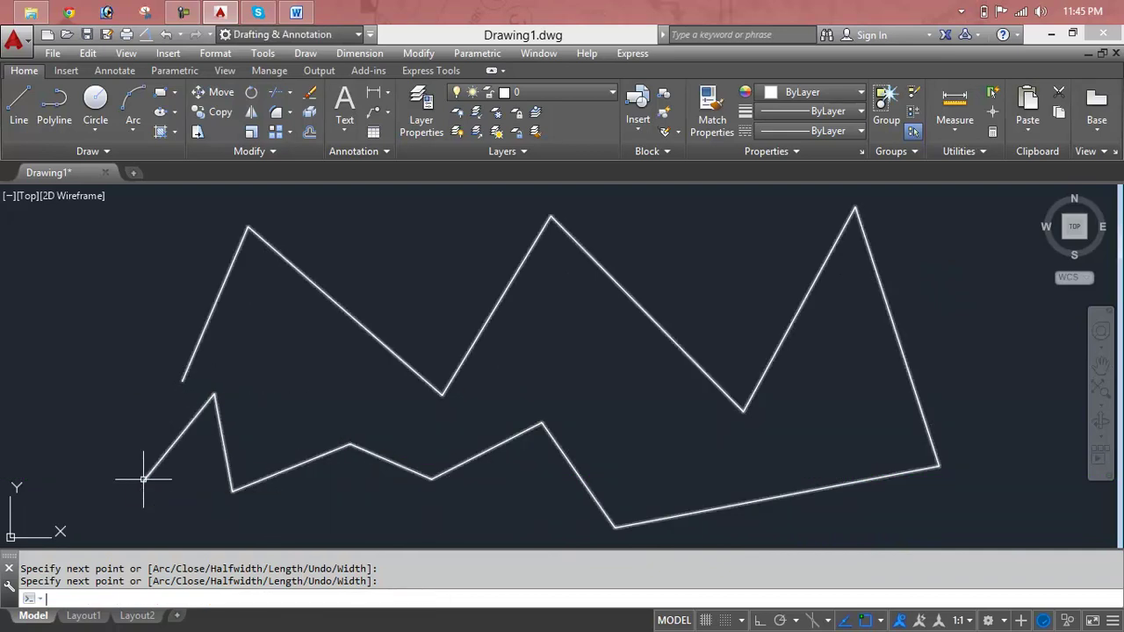
key(Return)
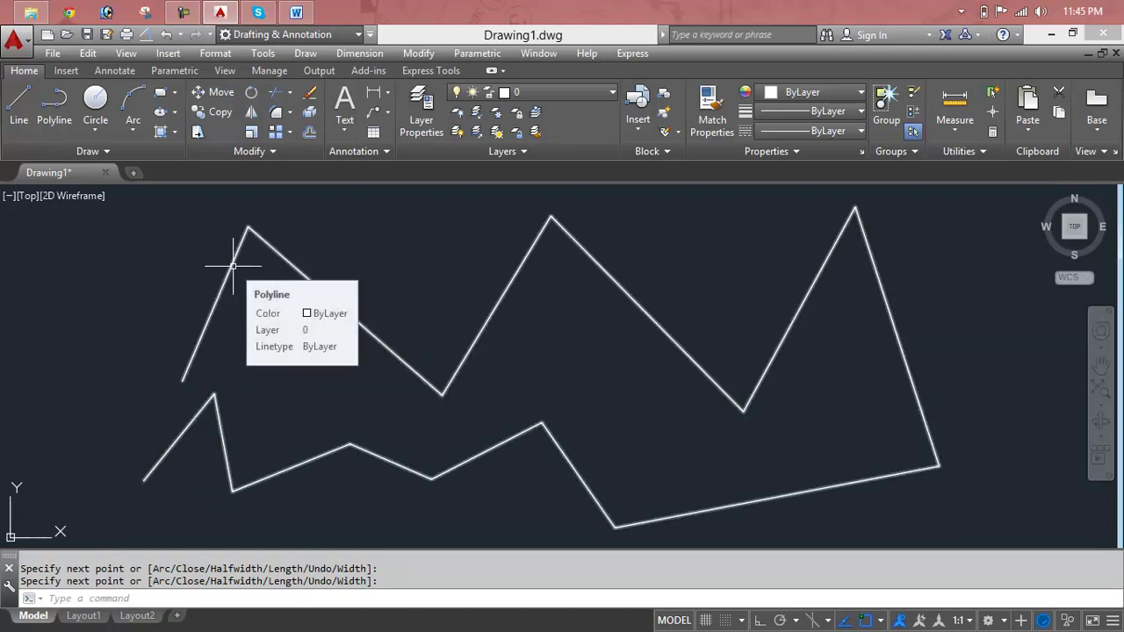
Step: Crossing-select the long zigzag polyline and delete it
click(234, 265)
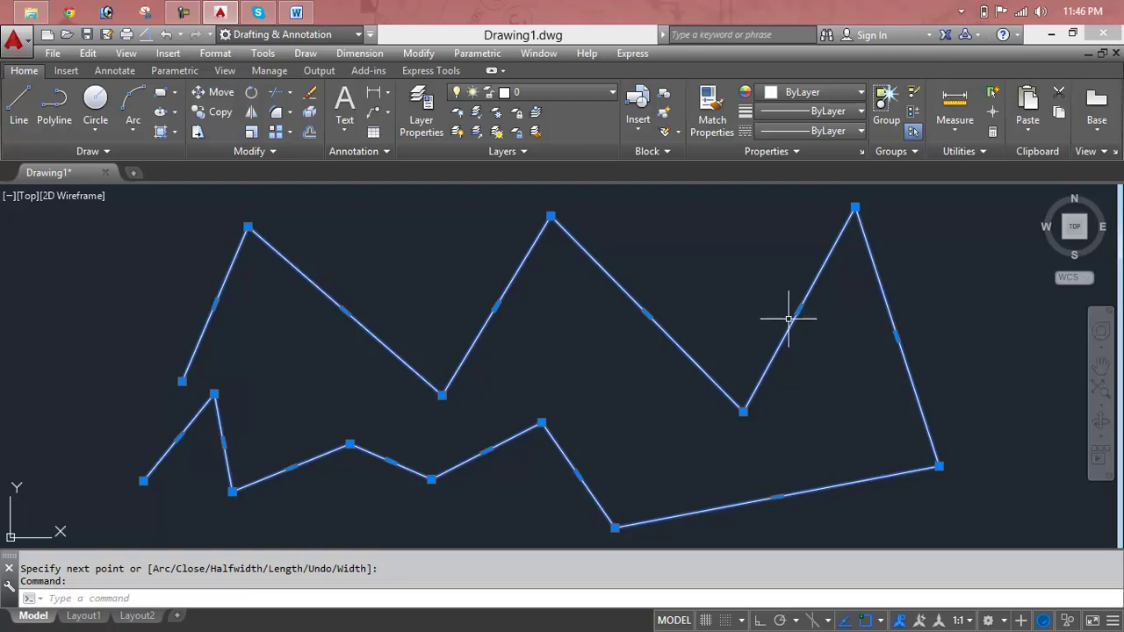
click(929, 243)
click(311, 432)
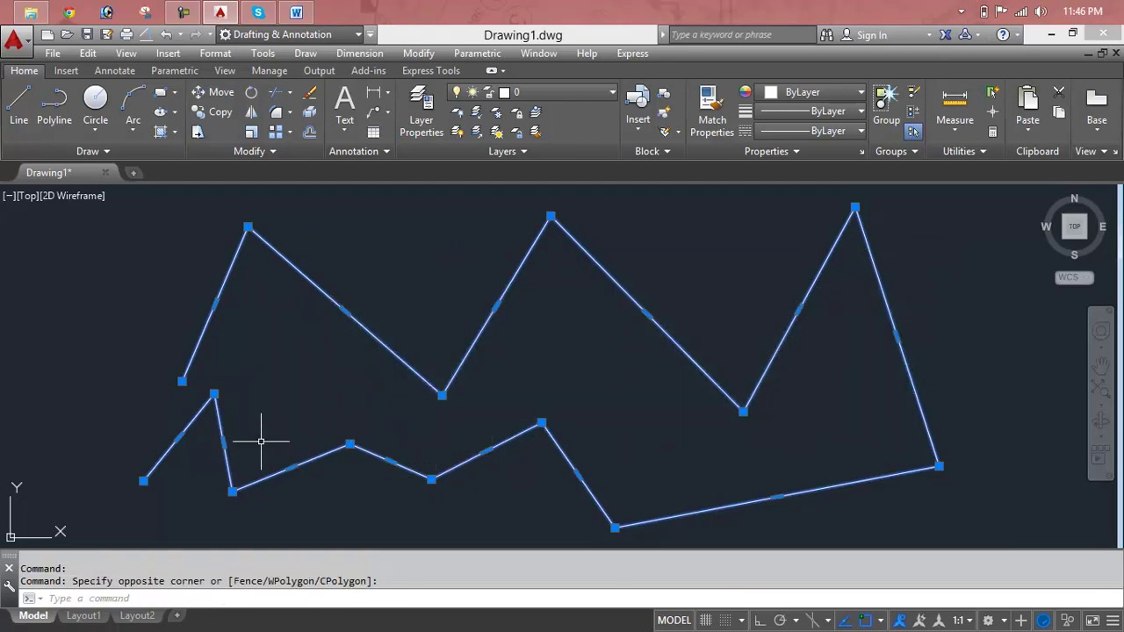
key(Delete)
key(Escape)
key(Escape)
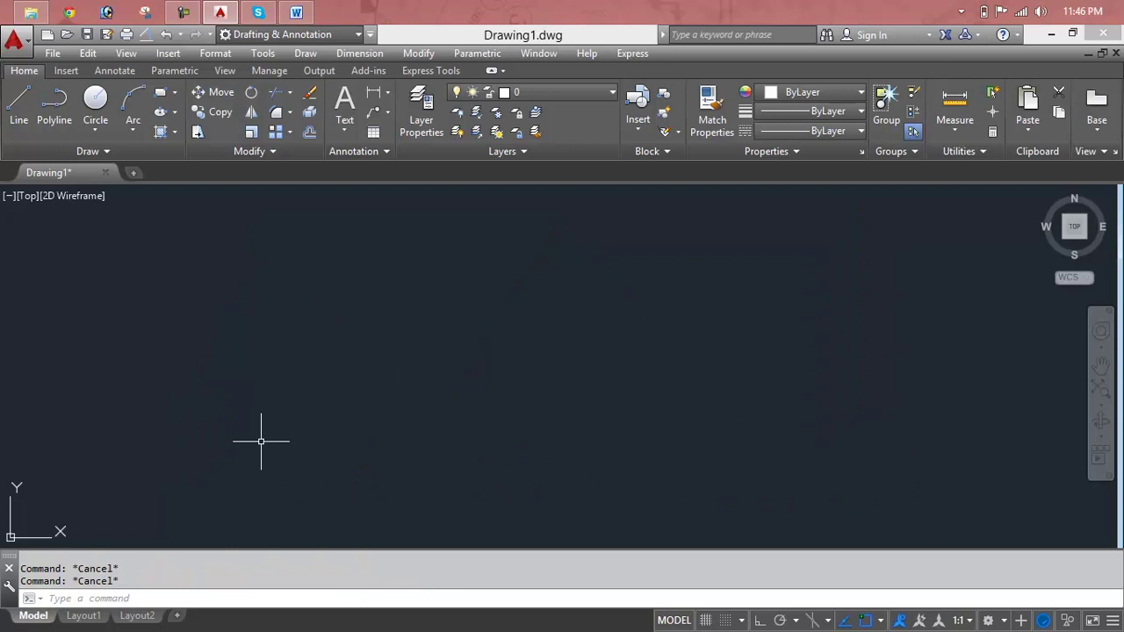
Step: Start a polyline at lower left with typed segment lengths 5', 10', 5" and 10'
text(pl)
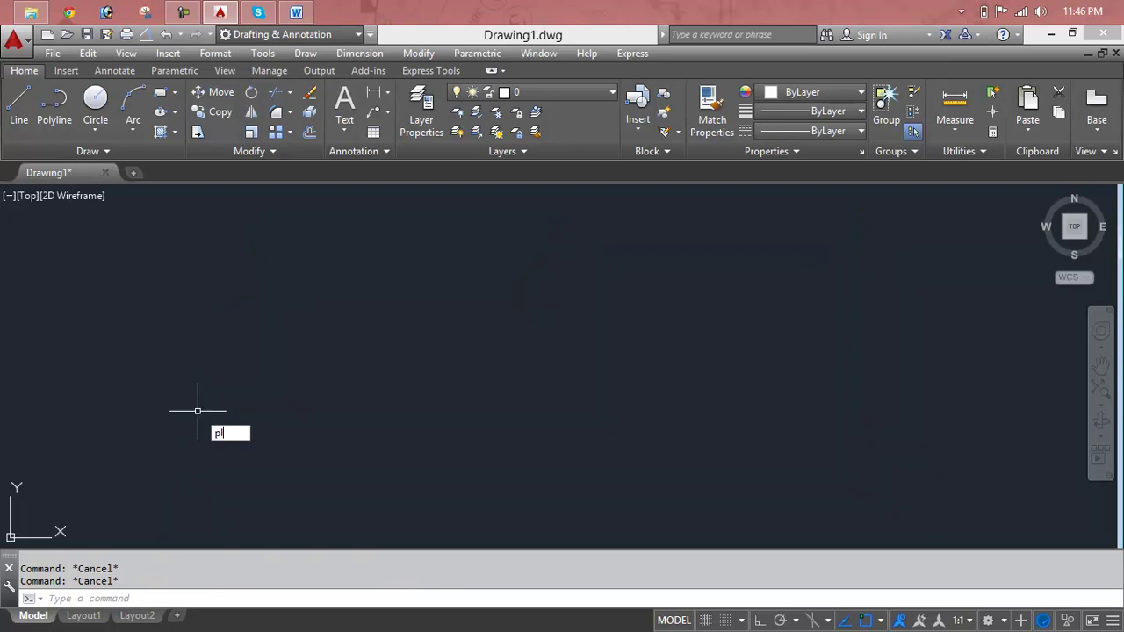
key(Return)
click(80, 436)
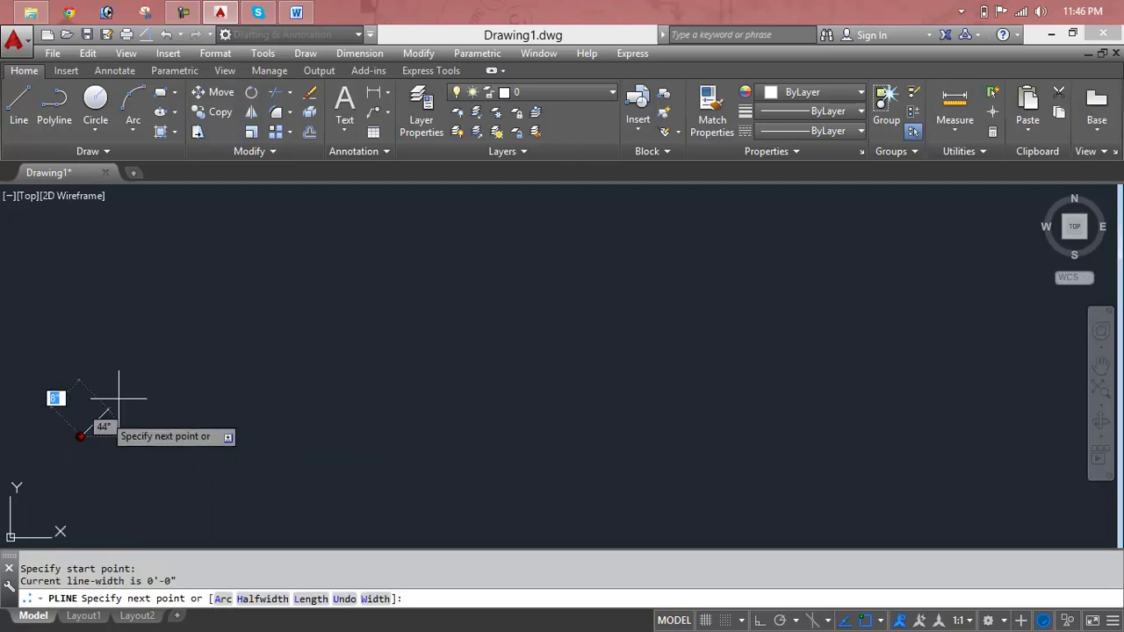
text(5')
key(Return)
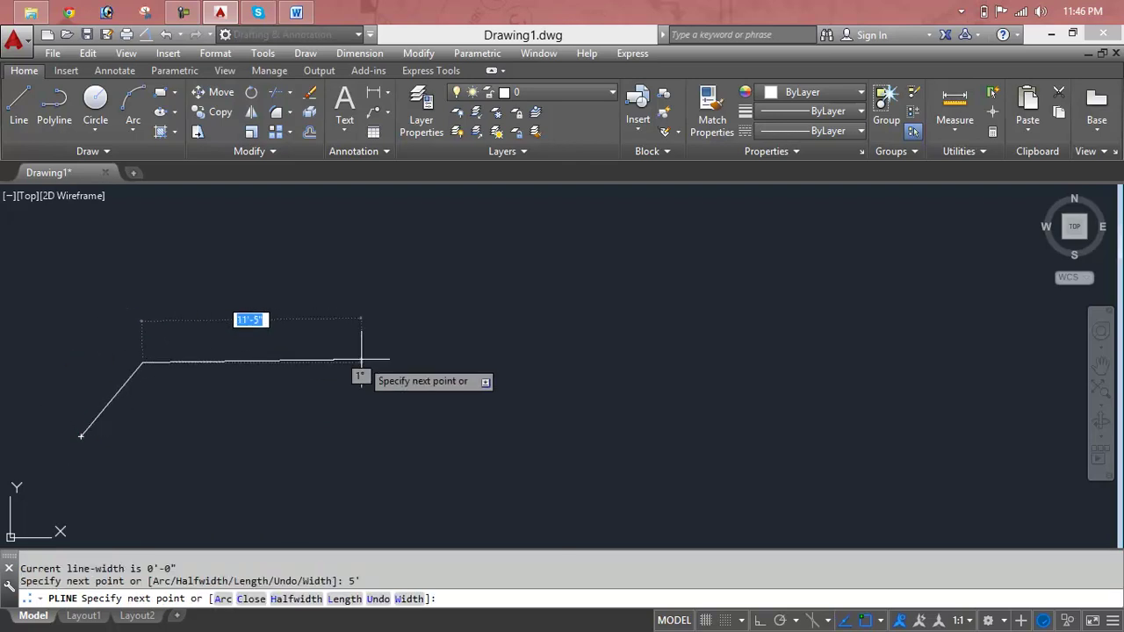
text(10')
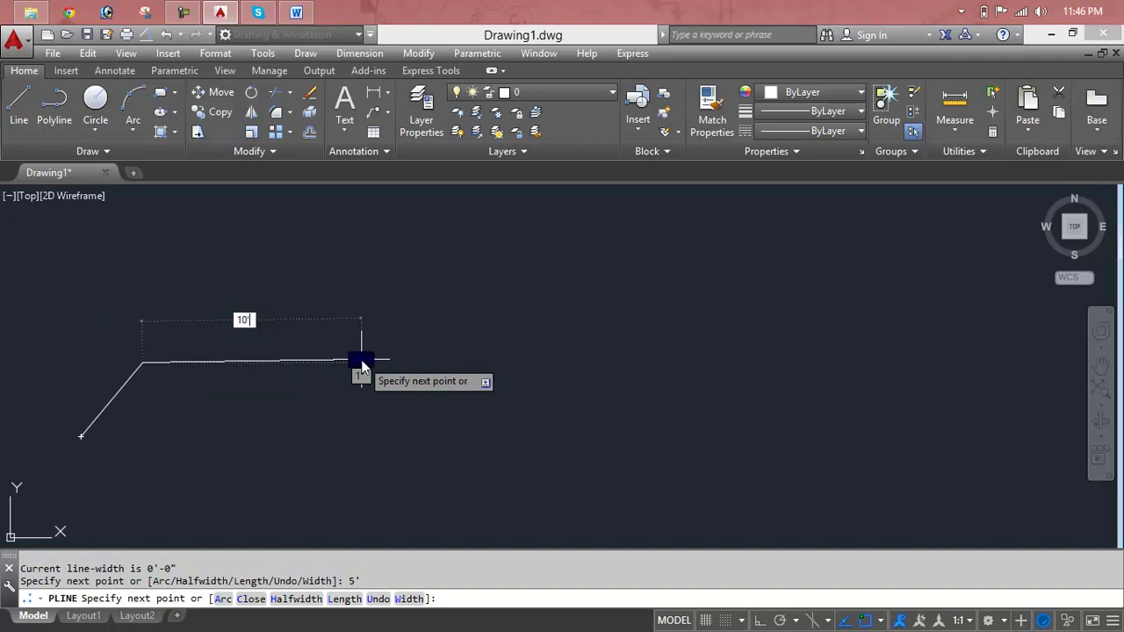
key(Return)
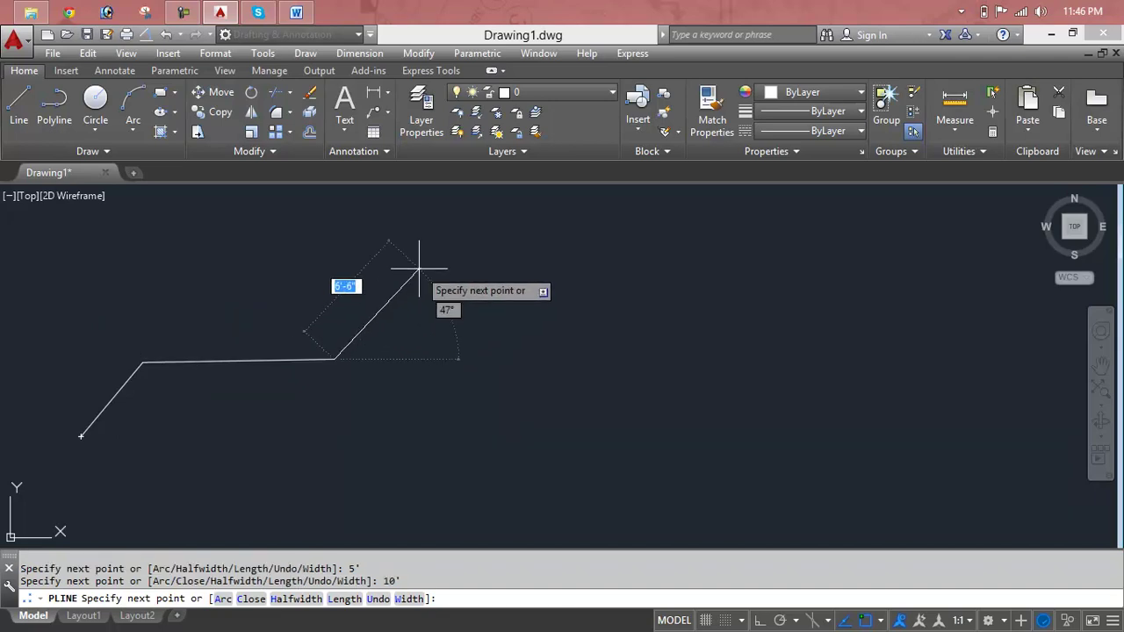
text(5)
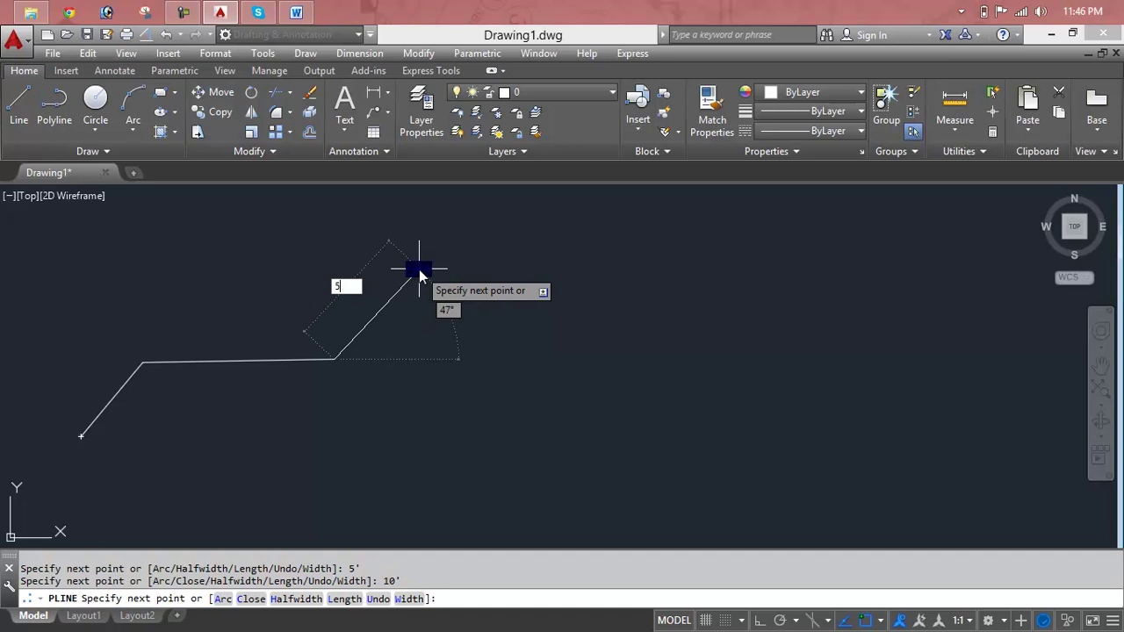
text(")
key(Return)
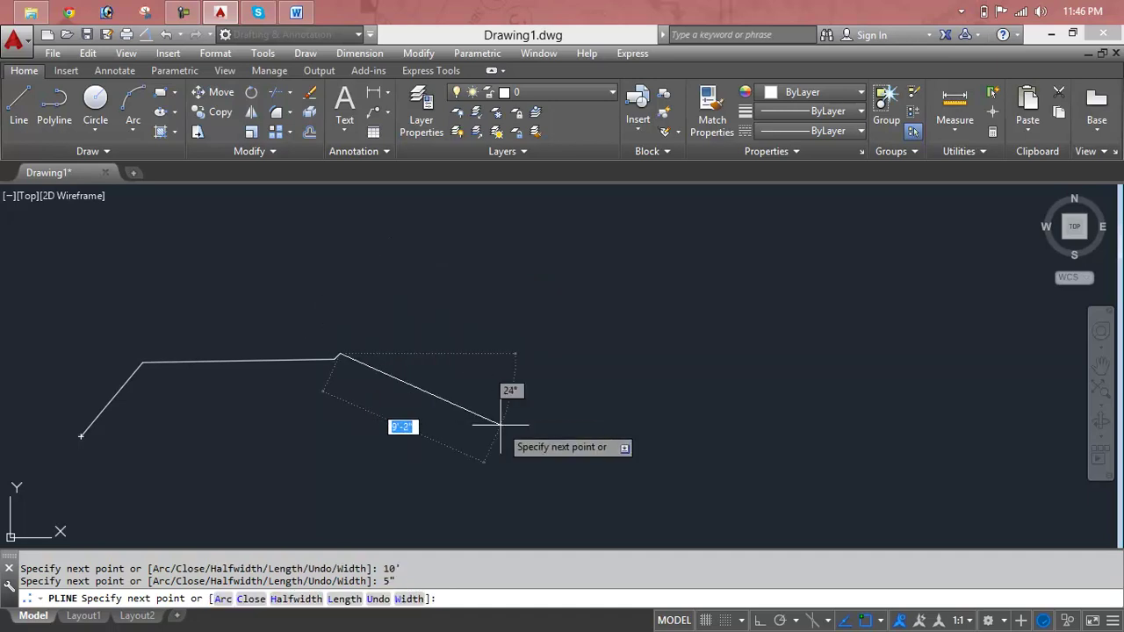
text(10')
key(Return)
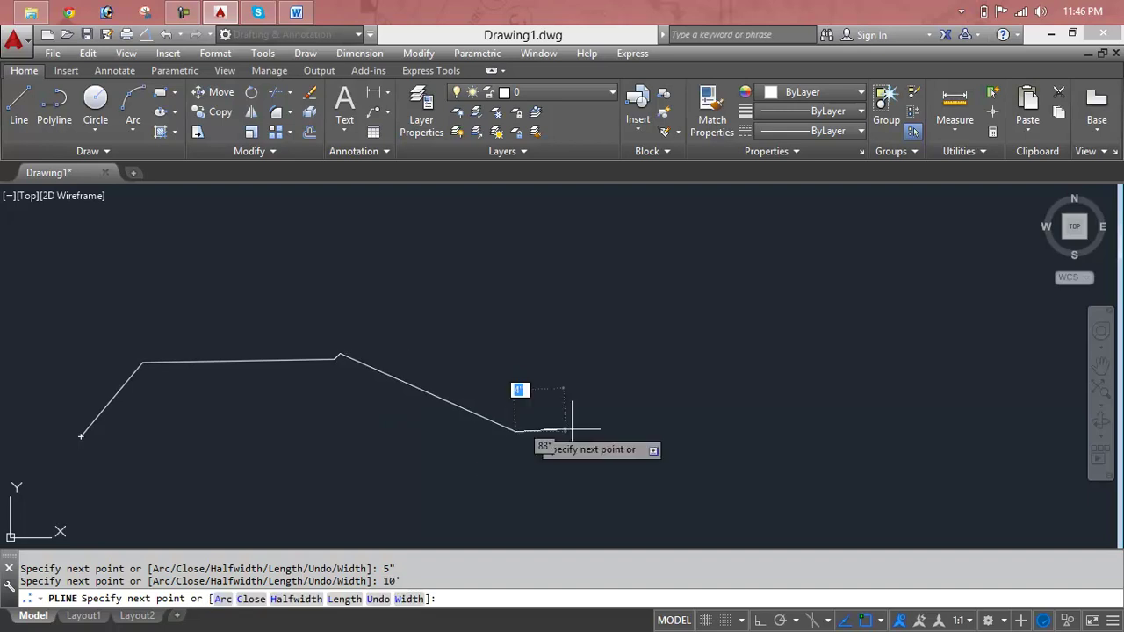
Step: Add clicked zigzag vertices and a 10' segment at 45°, then finish the polyline
click(781, 398)
click(632, 335)
click(572, 238)
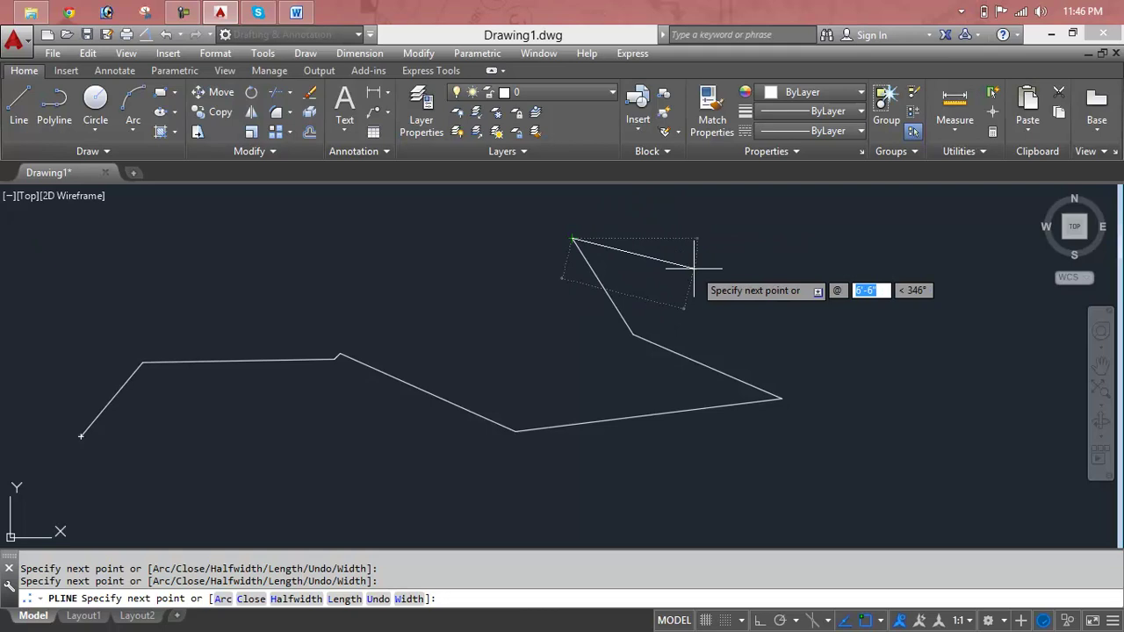
text(10)
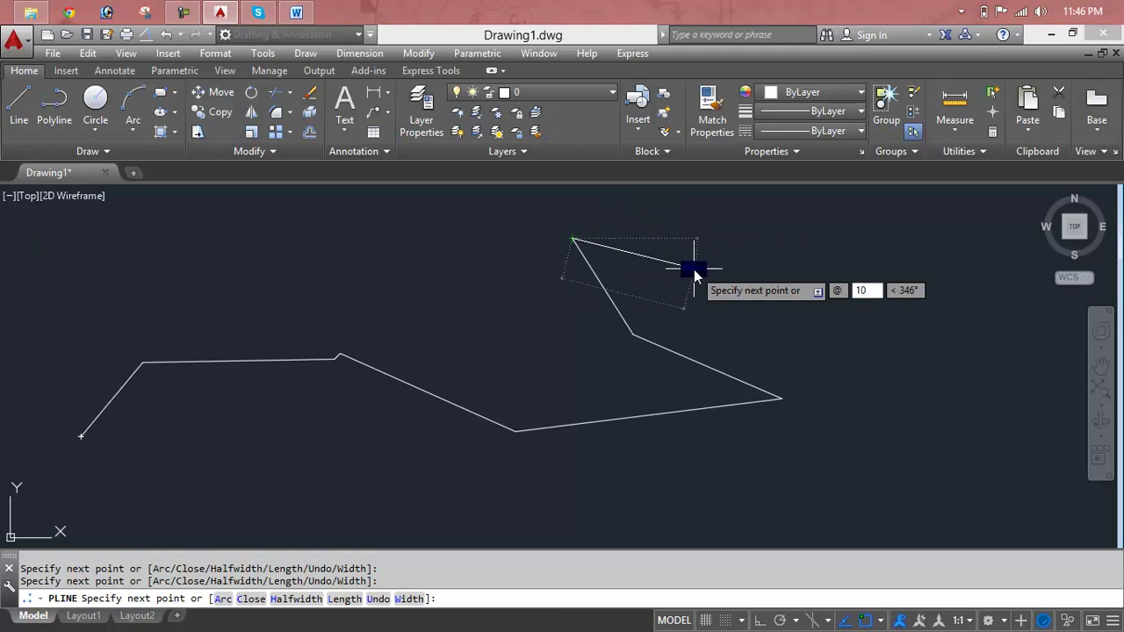
text(')
key(Tab)
text(45)
key(Return)
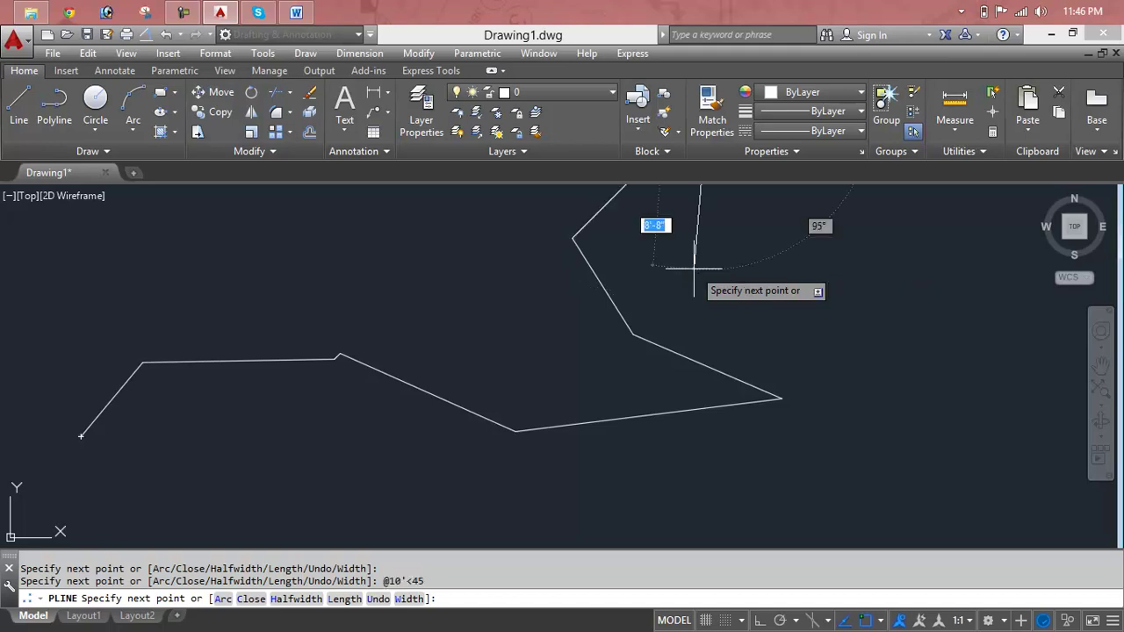
middle_drag(795, 311, 732, 418)
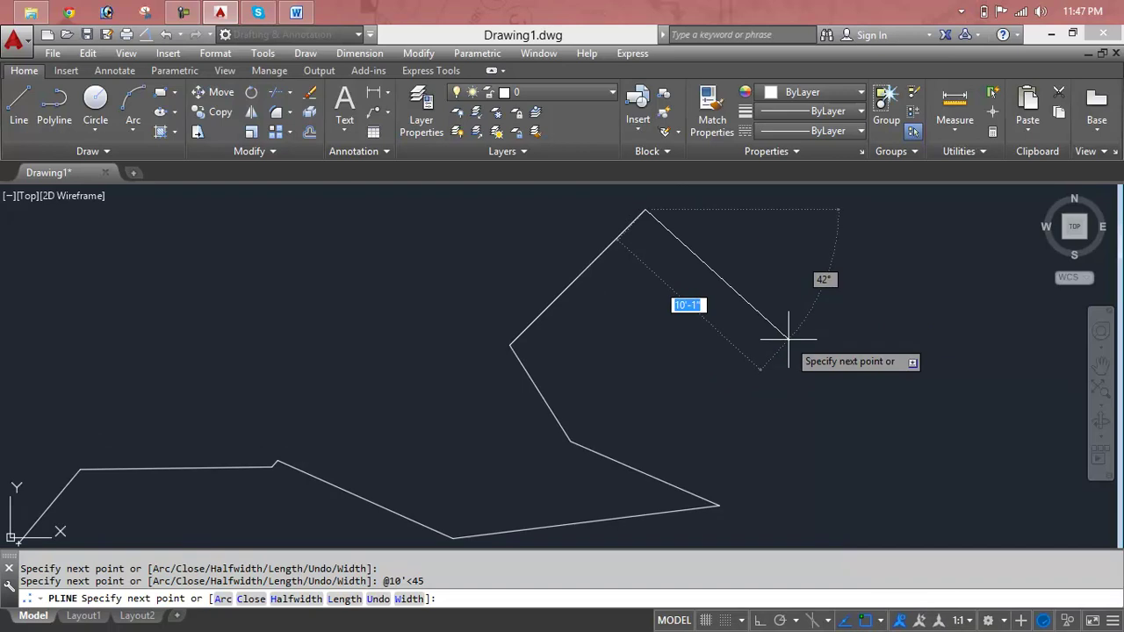
click(787, 338)
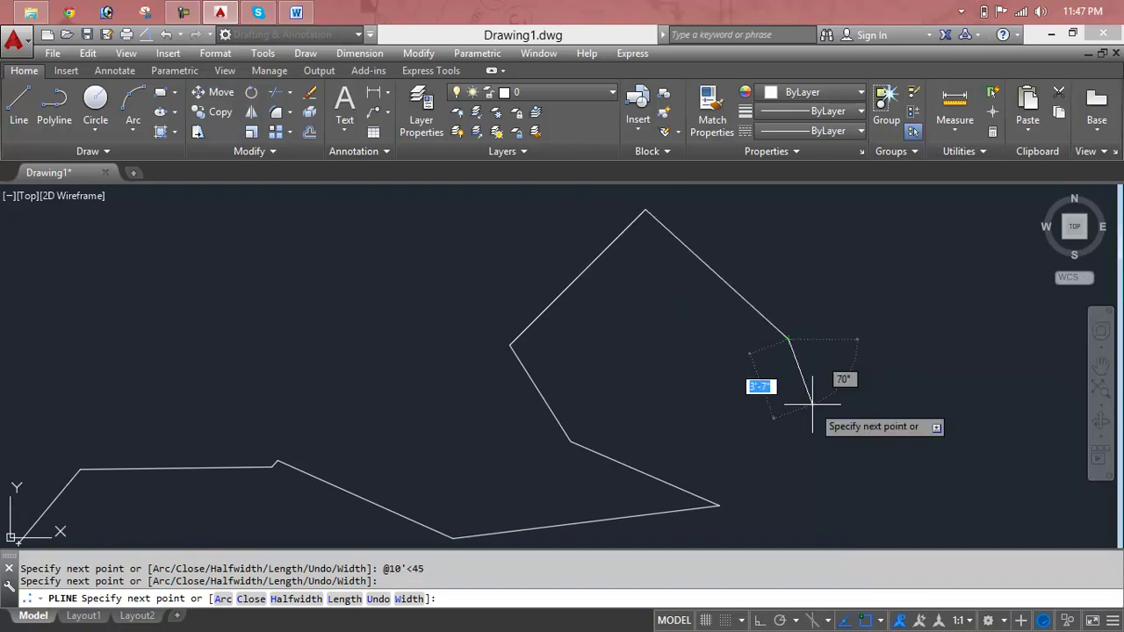
key(Return)
Step: Crossing-select the zigzag polyline and delete it
middle_drag(812, 404, 884, 319)
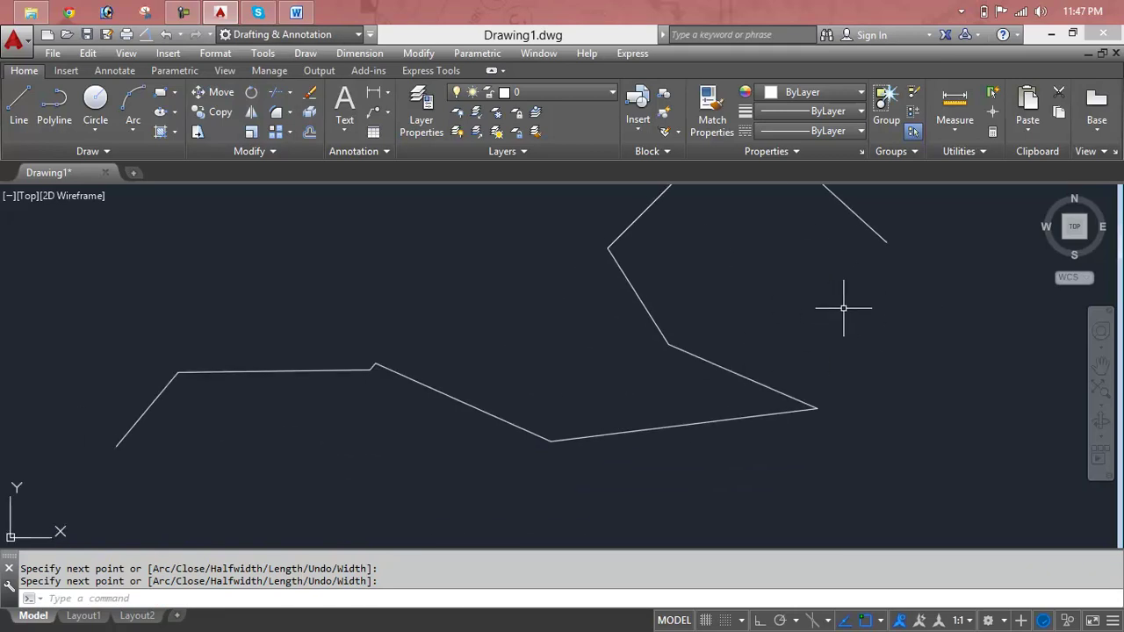
double_click(160, 572)
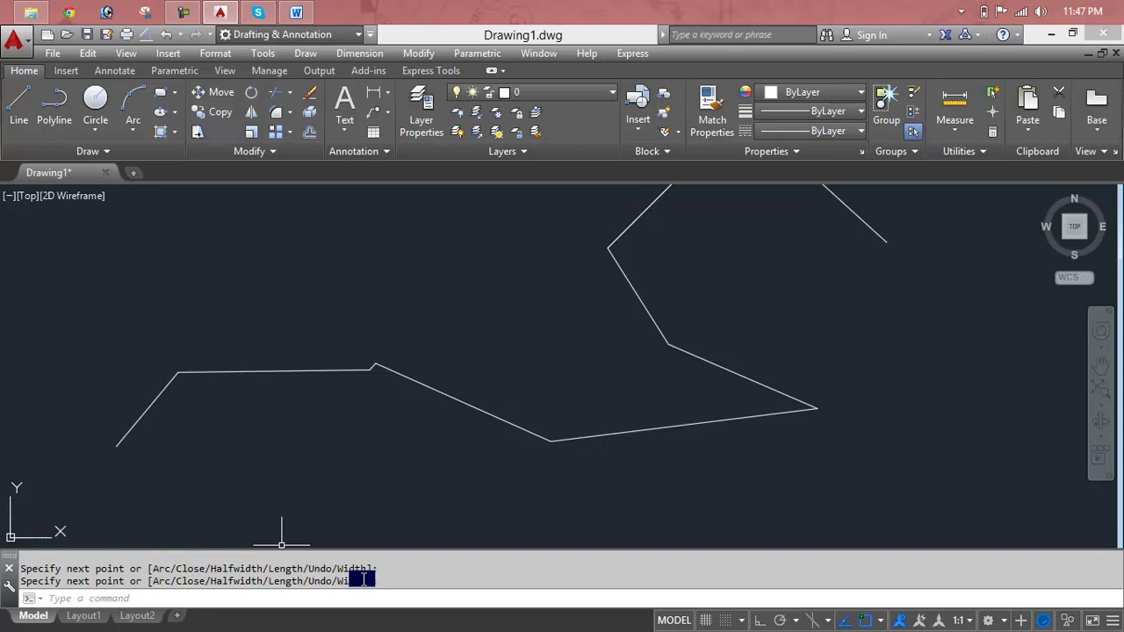
click(920, 213)
click(176, 473)
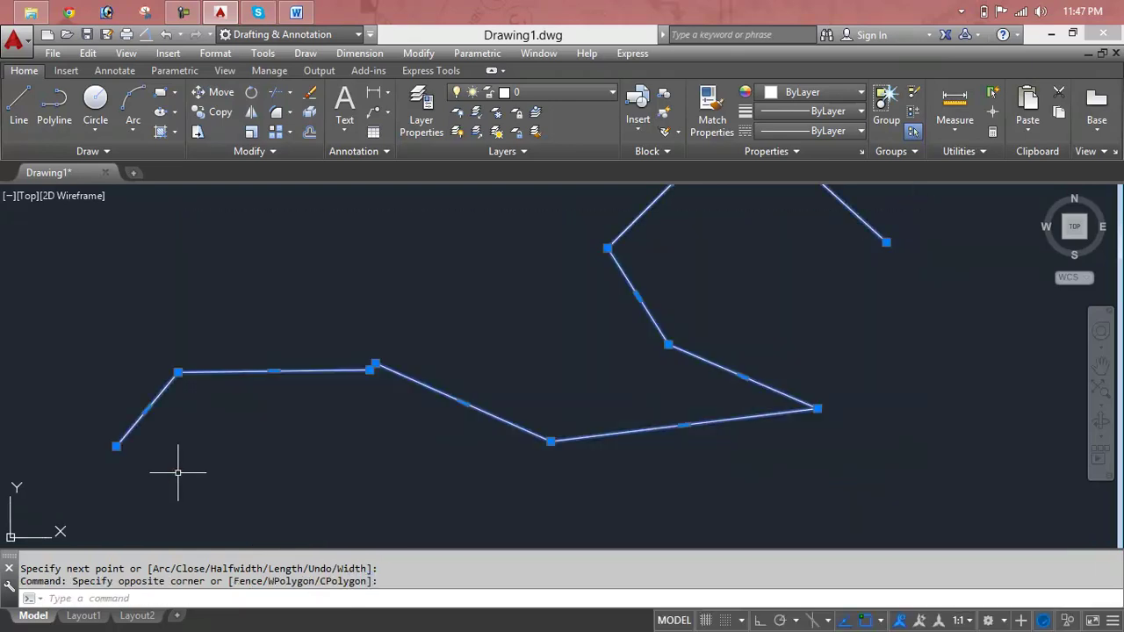
key(Delete)
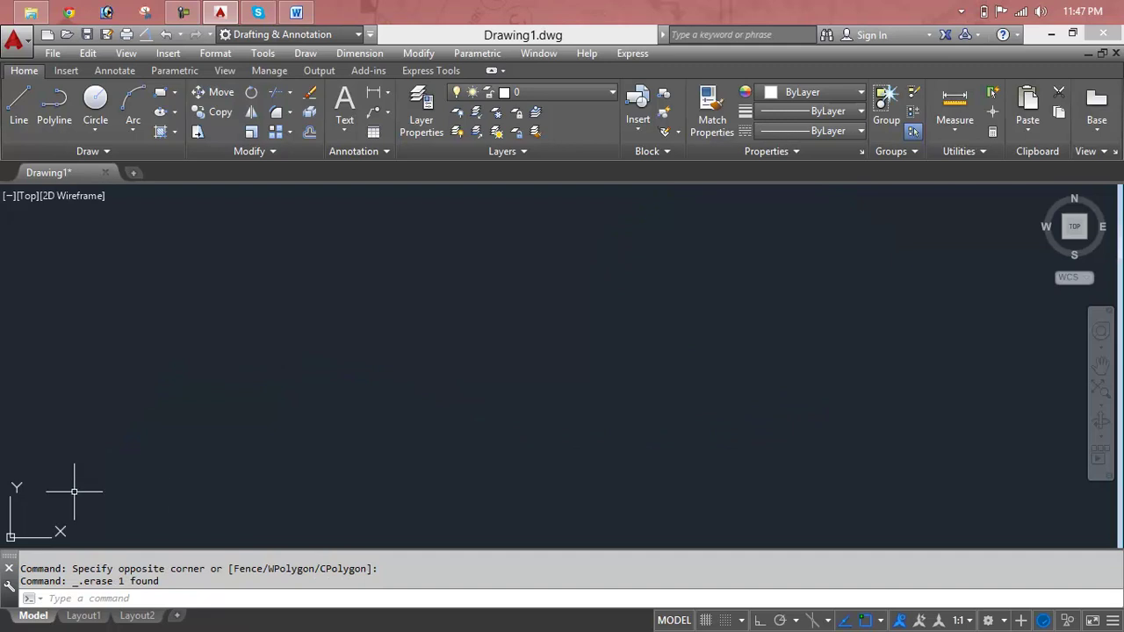
Step: Cancel a stray LINE, then start a polyline at lower left with two straight segments
text(L)
key(Return)
click(74, 492)
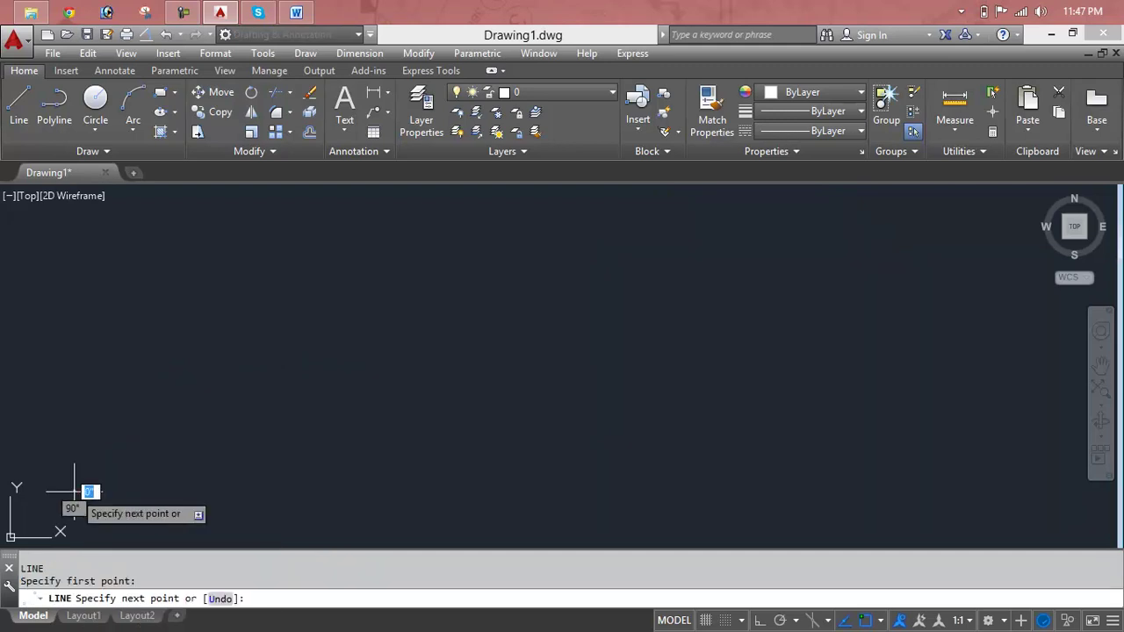
key(Escape)
key(Escape)
text(PL)
key(Return)
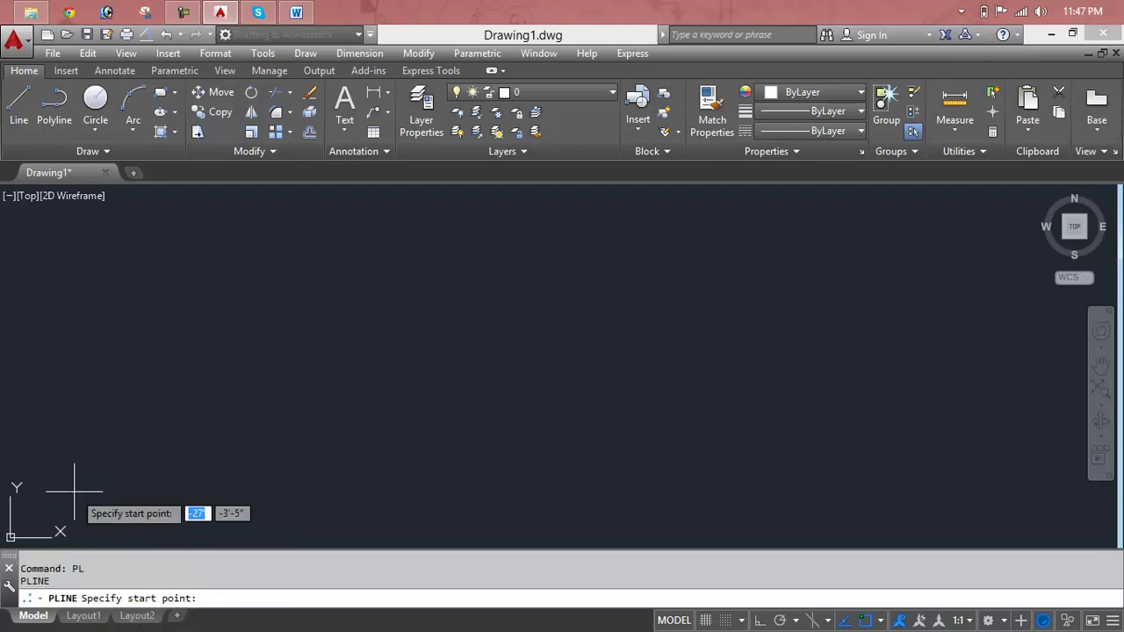
click(78, 485)
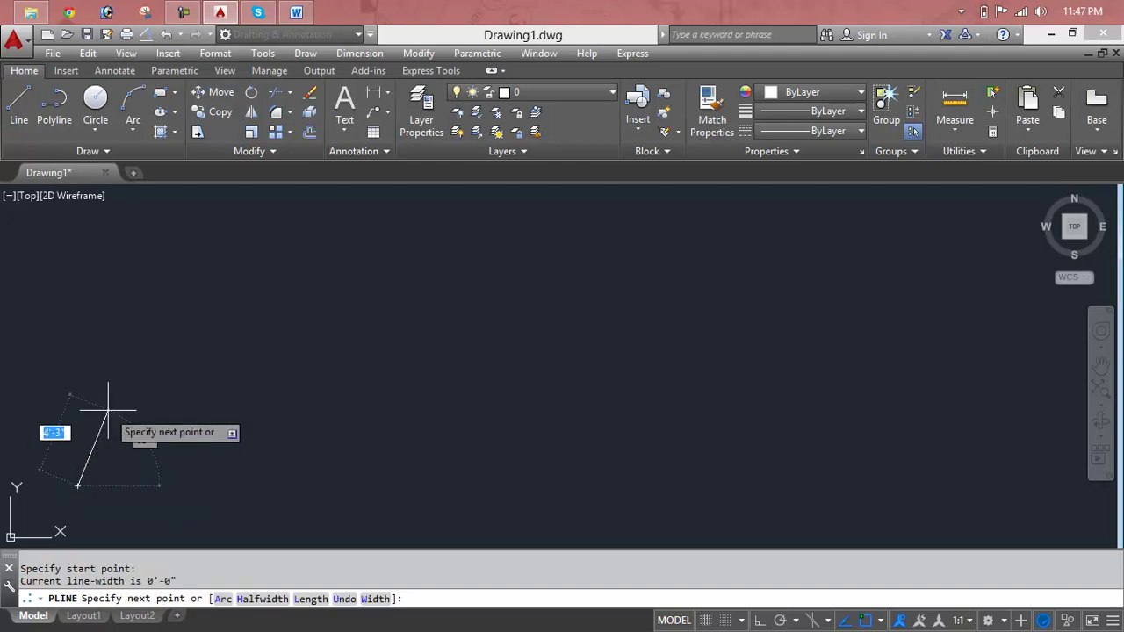
click(281, 397)
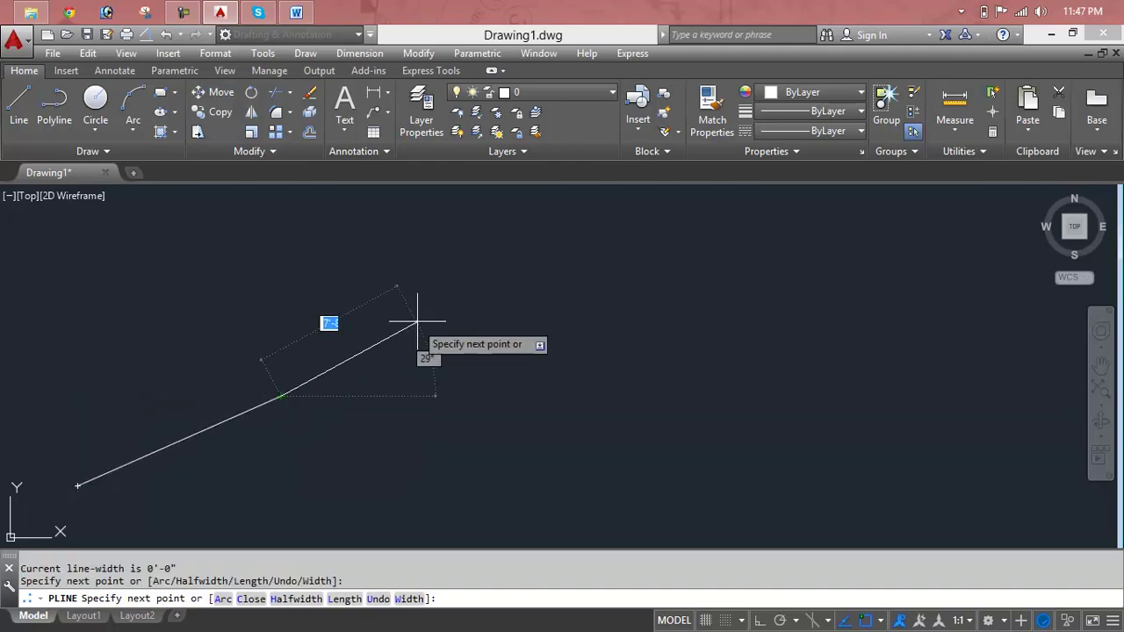
click(311, 274)
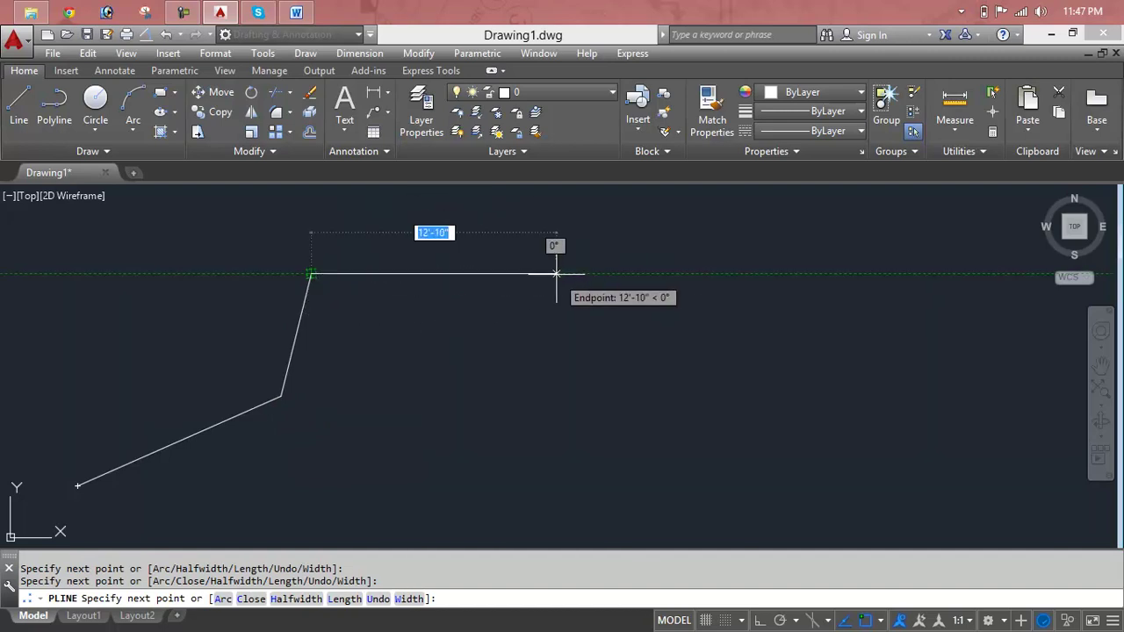
Step: Switch the polyline to Arc mode and add three connected arcs forming a wave
text(a)
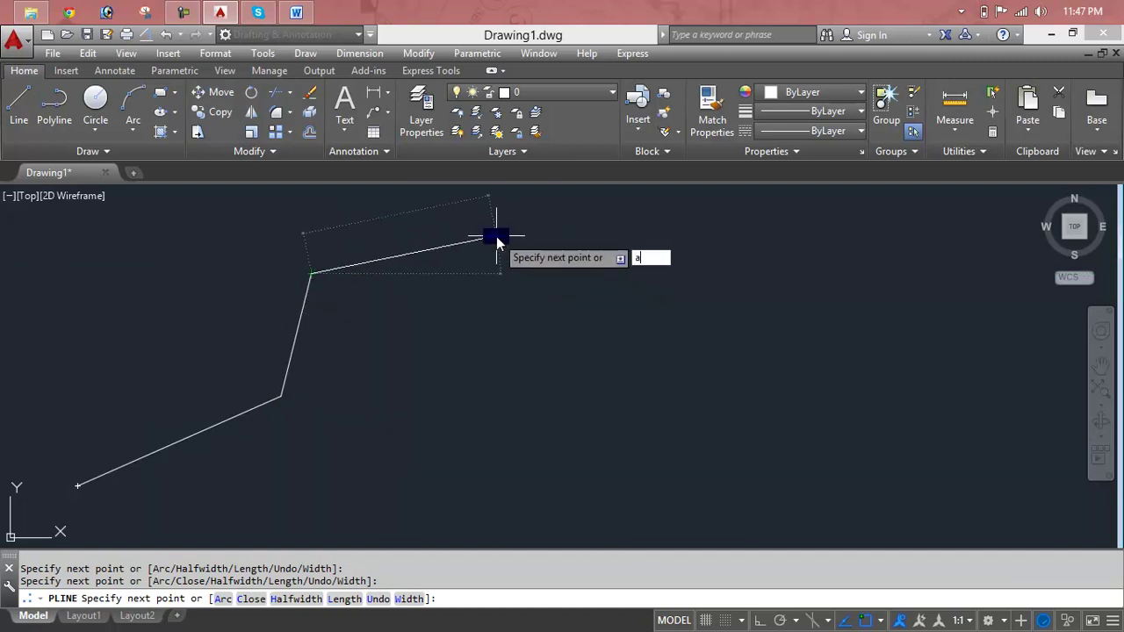
key(Return)
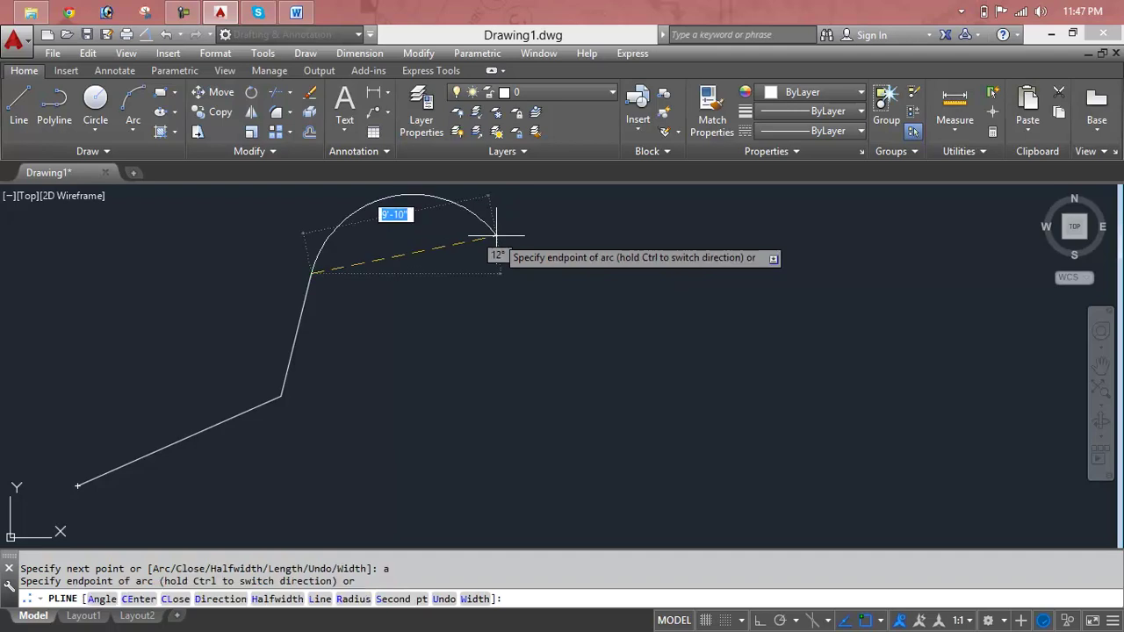
click(508, 273)
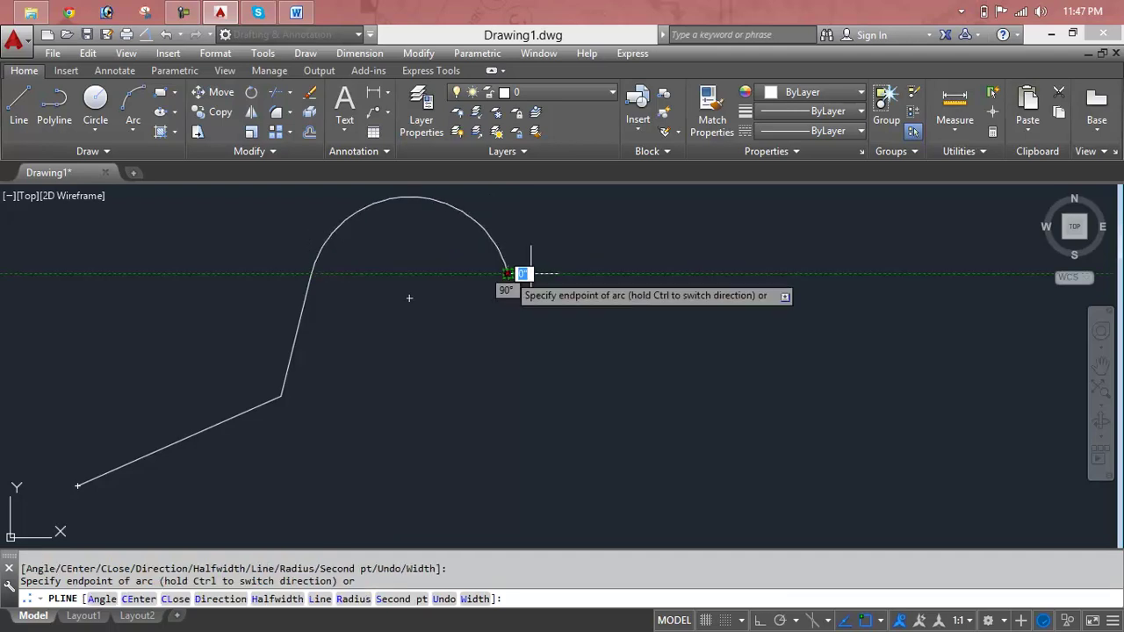
click(731, 278)
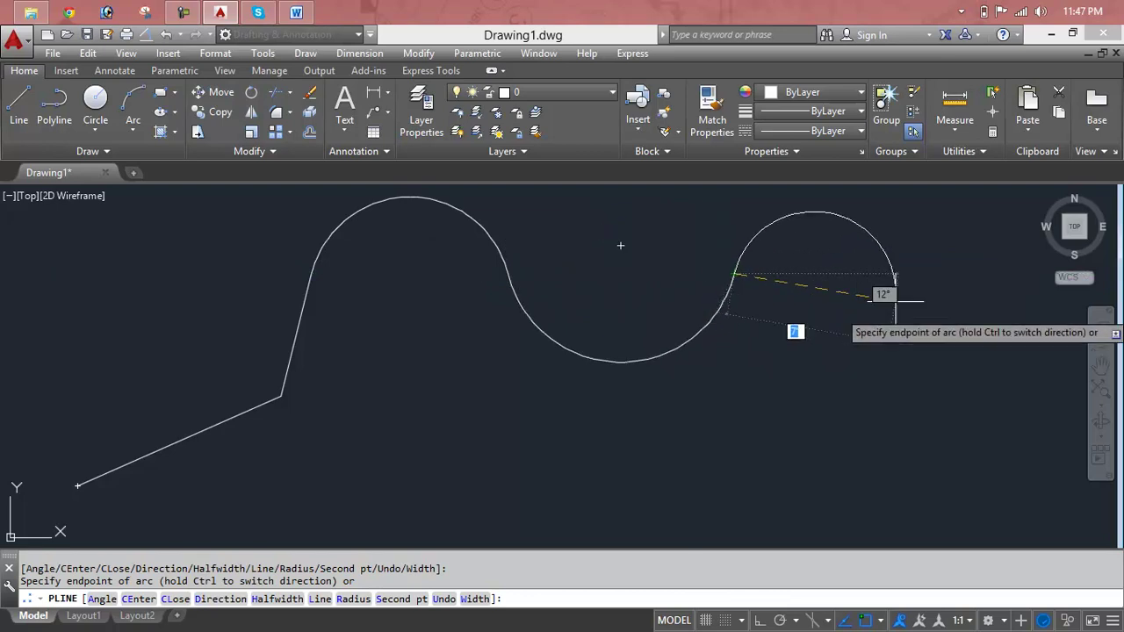
click(931, 274)
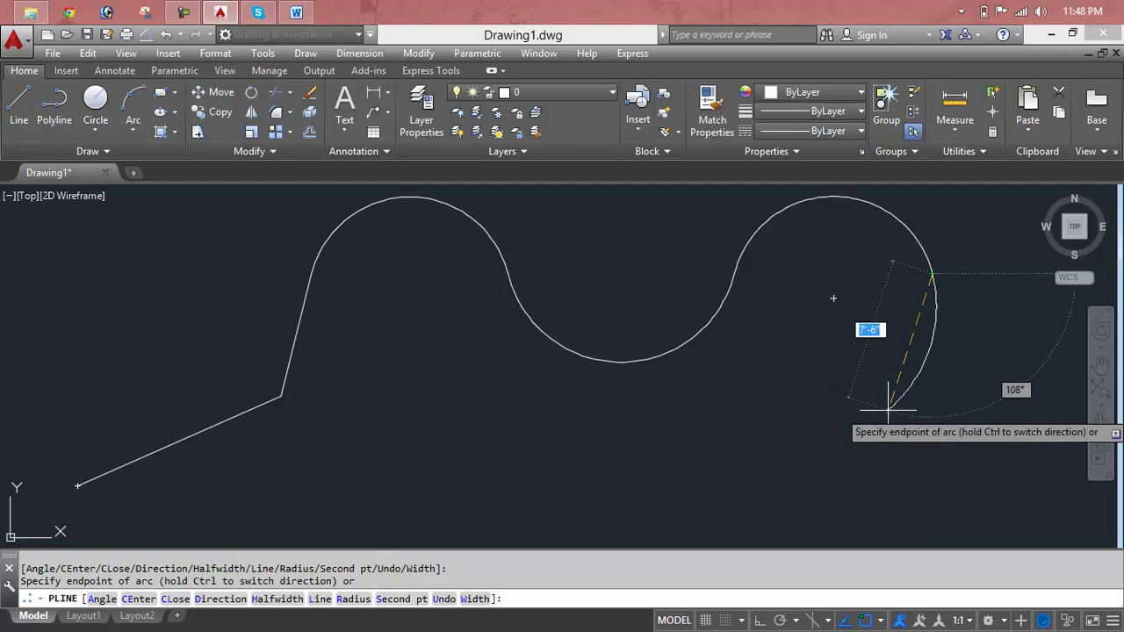
Step: Add an arc with a 180° included angle curling below the hook
text(a)
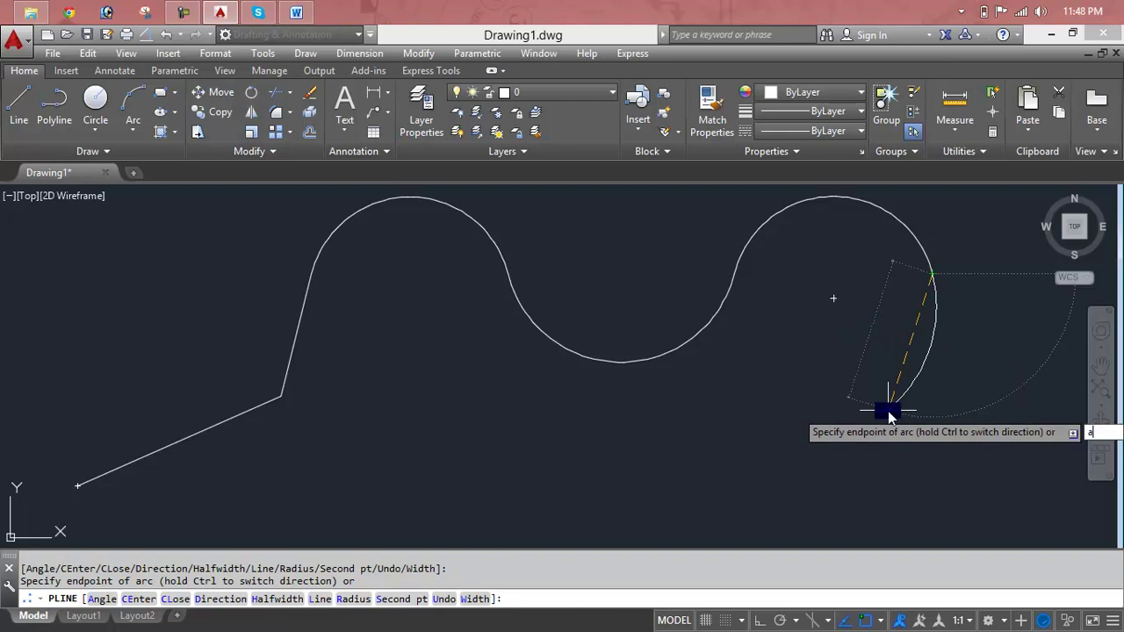
key(Return)
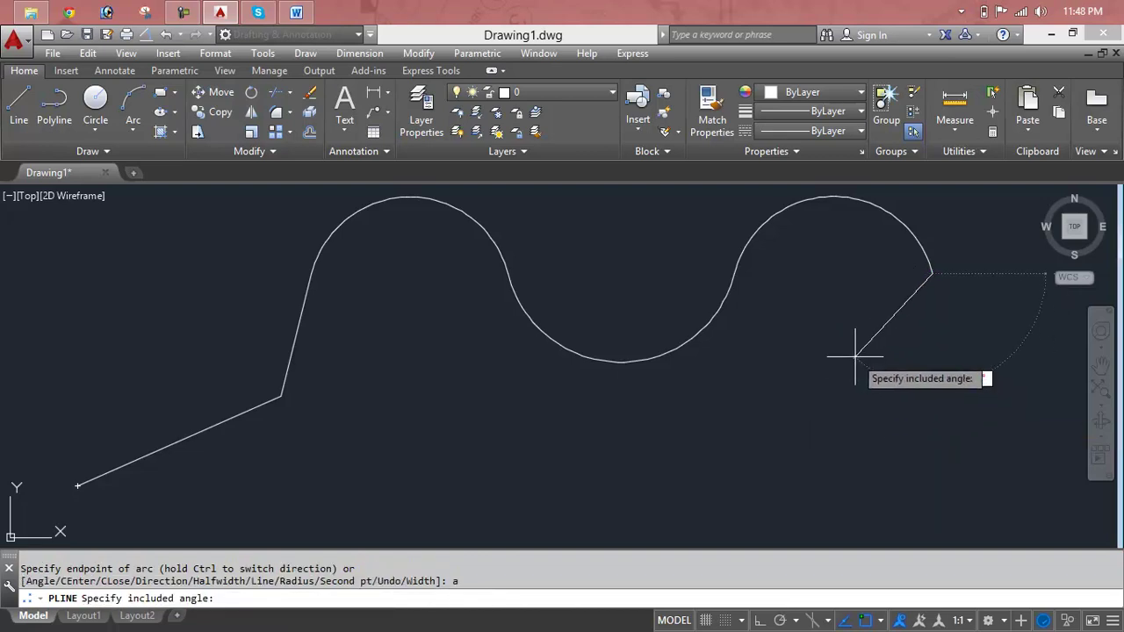
text(180)
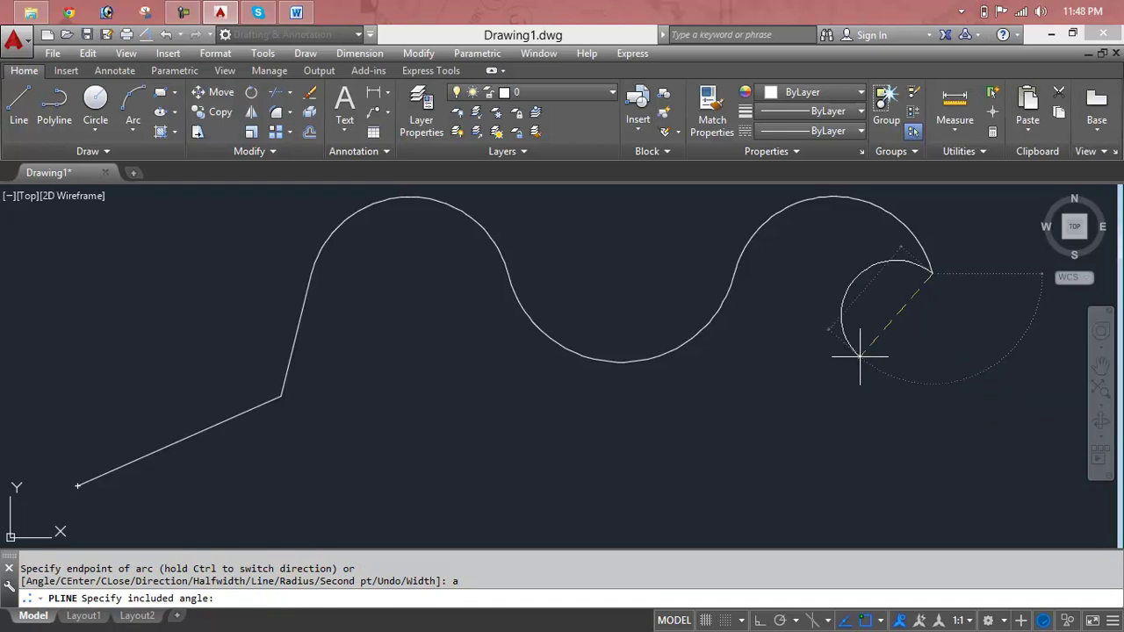
key(Return)
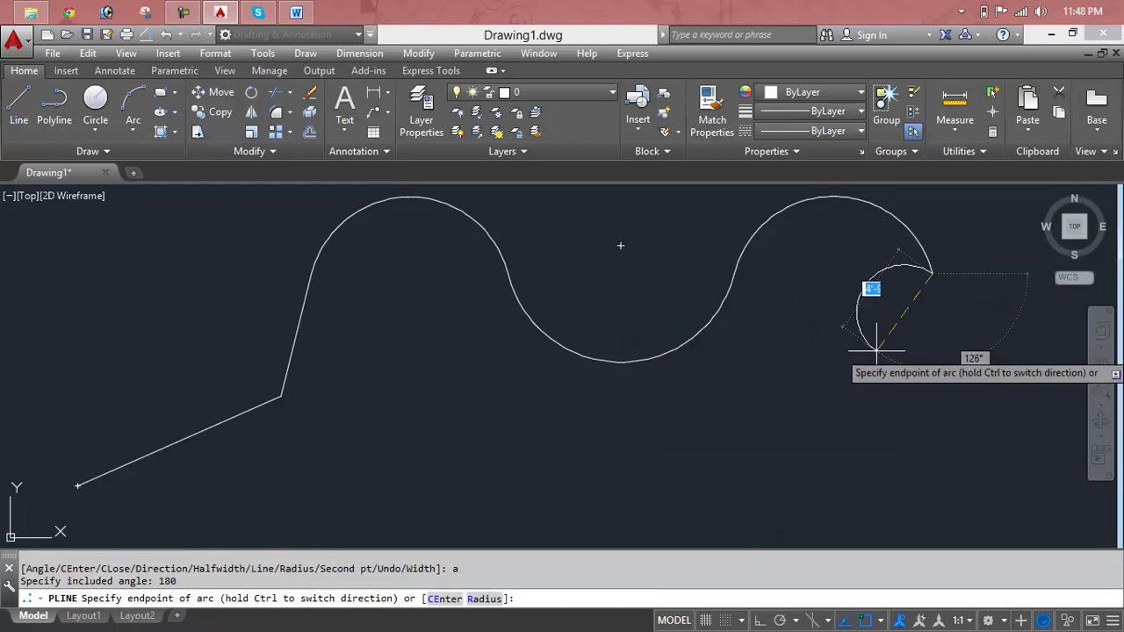
click(841, 380)
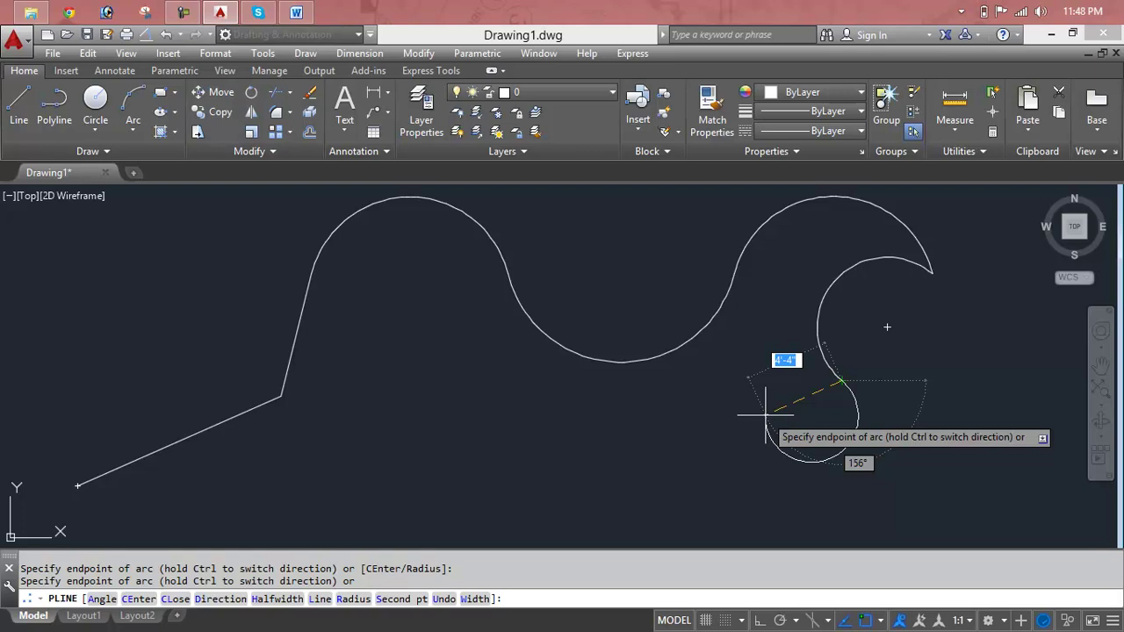
Step: Try entering the E arc option, clearing the rejected entry before resubmitting
text(e)
key(Return)
key(BackSpace)
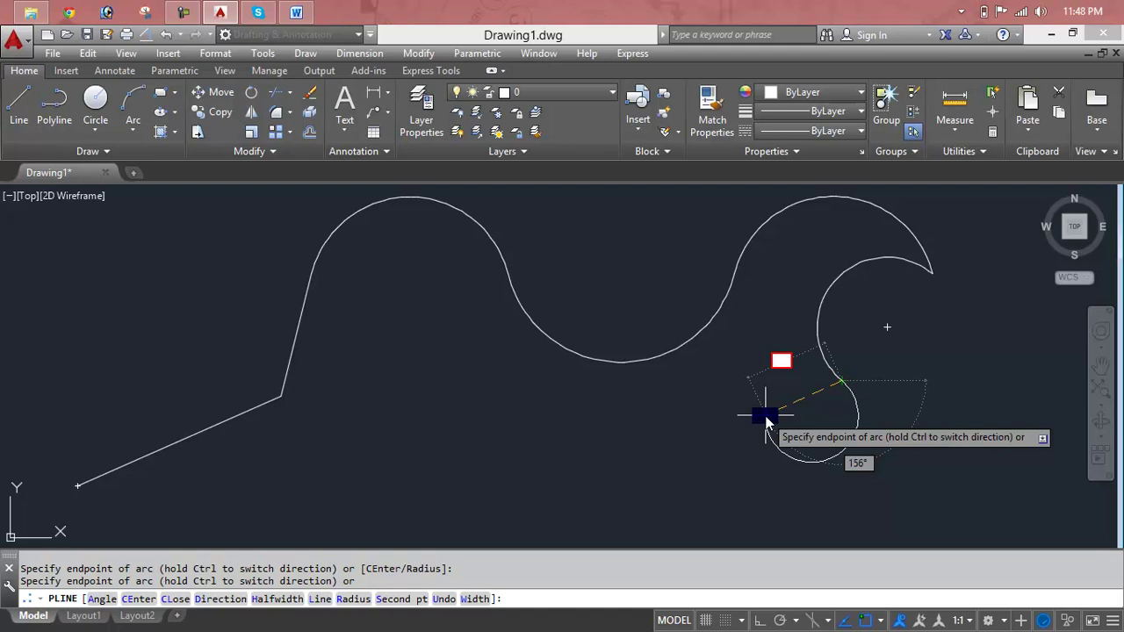
key(ctrl)
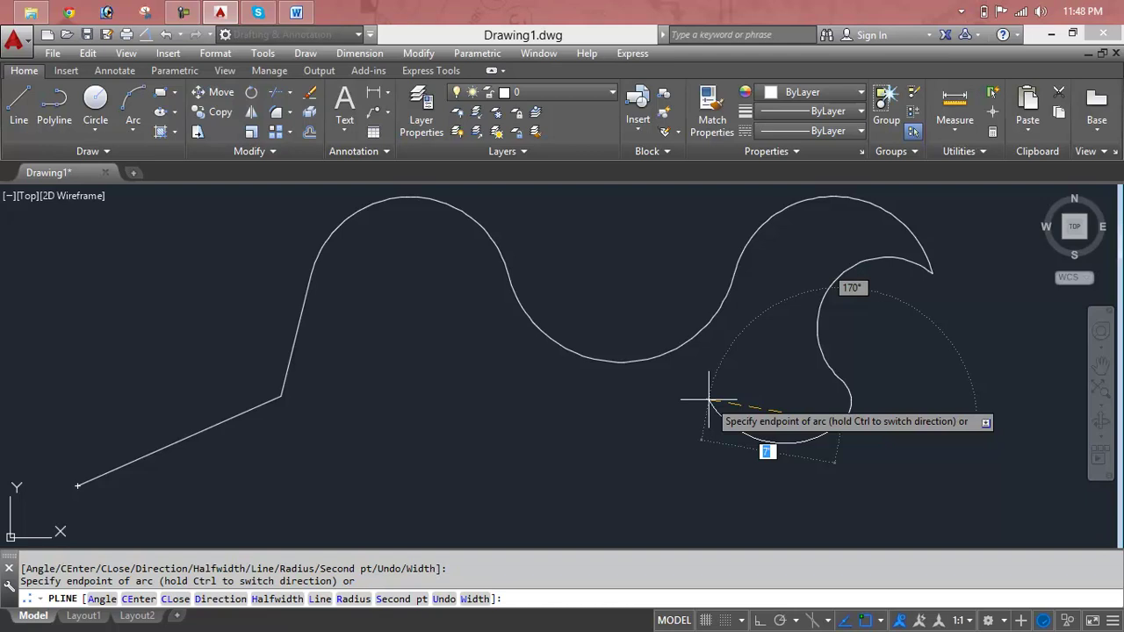
text(e)
key(Return)
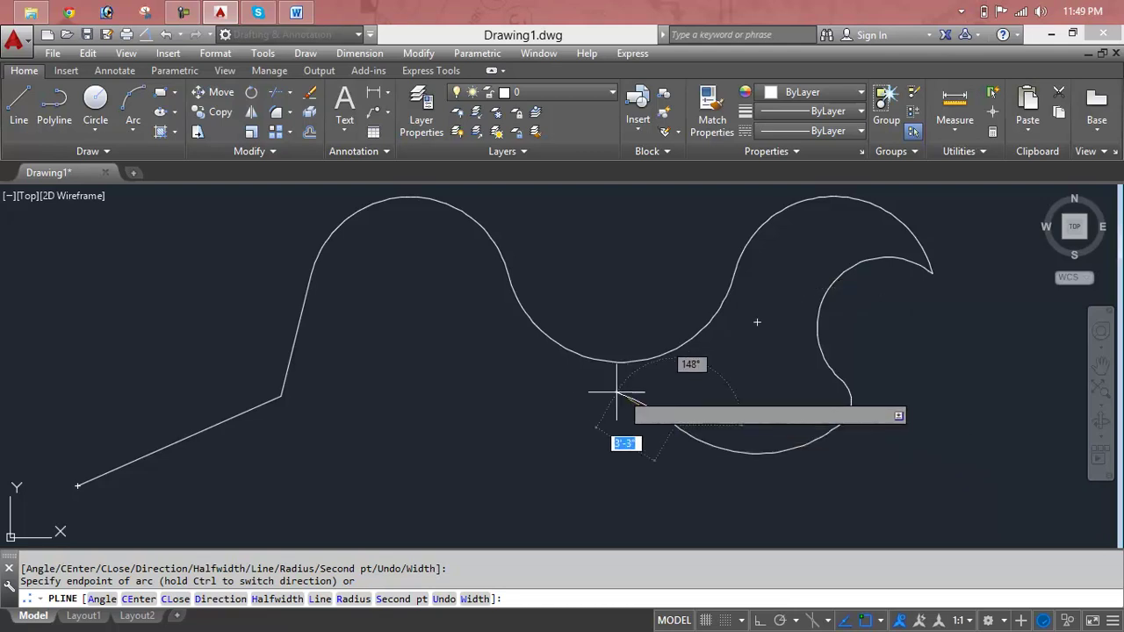
Step: Add a small curling arc using the Direction option with a chosen start tangent
text(d)
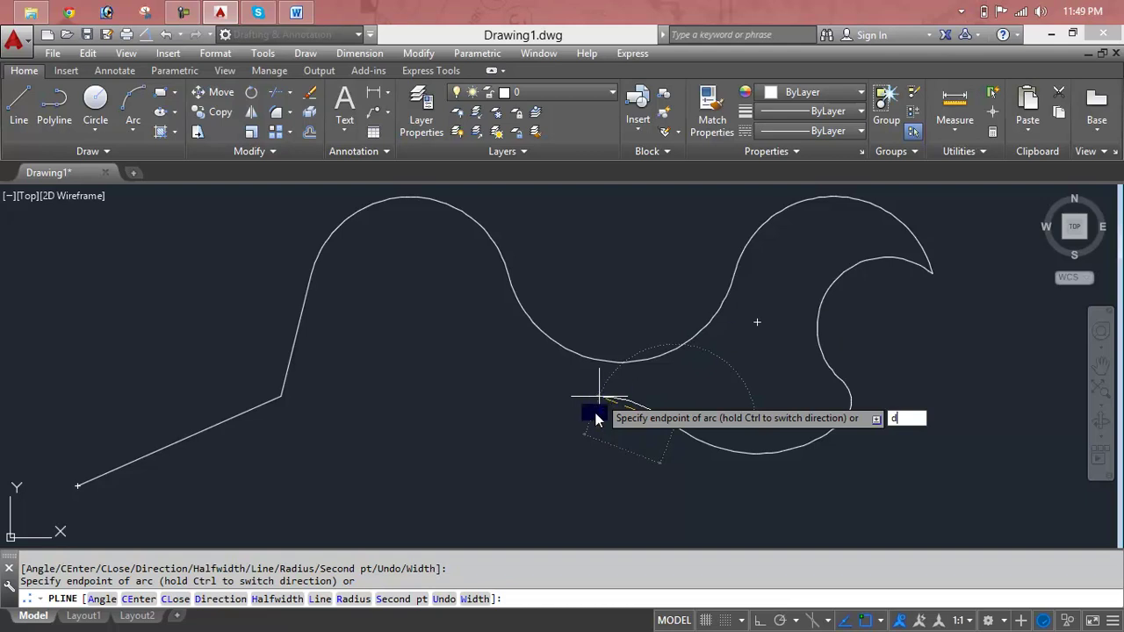
key(BackSpace)
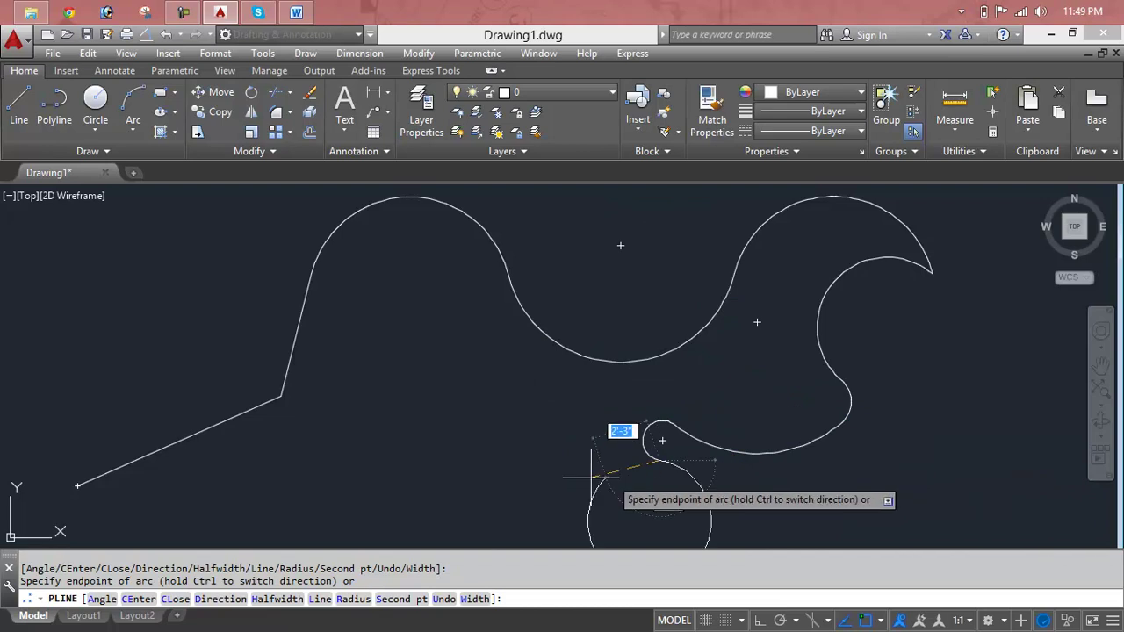
text(d)
key(Return)
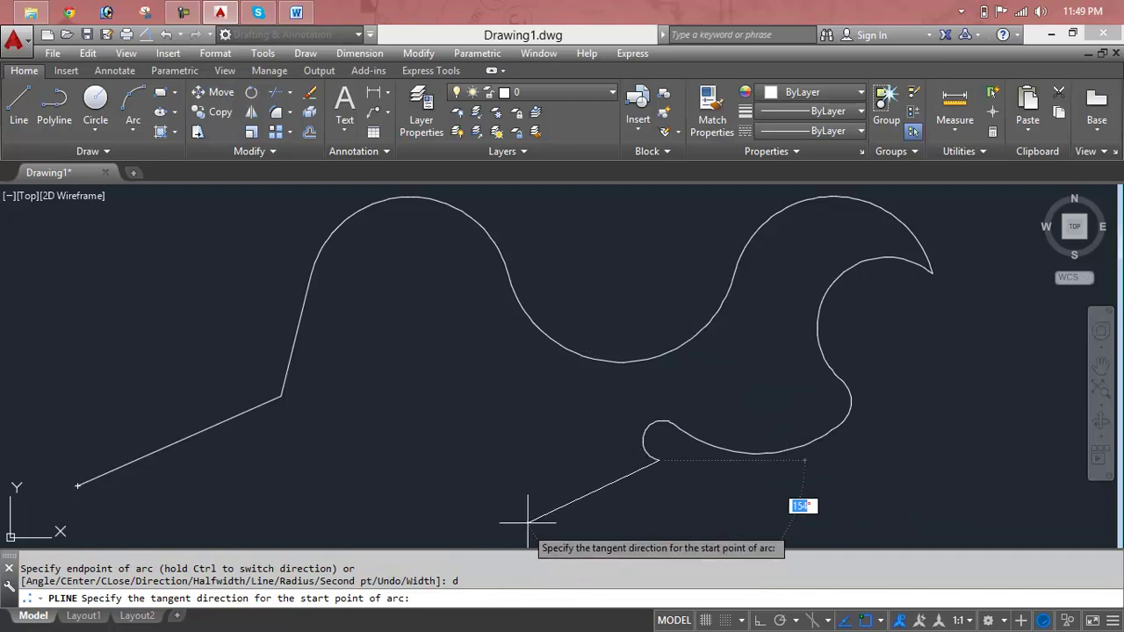
click(562, 482)
click(471, 396)
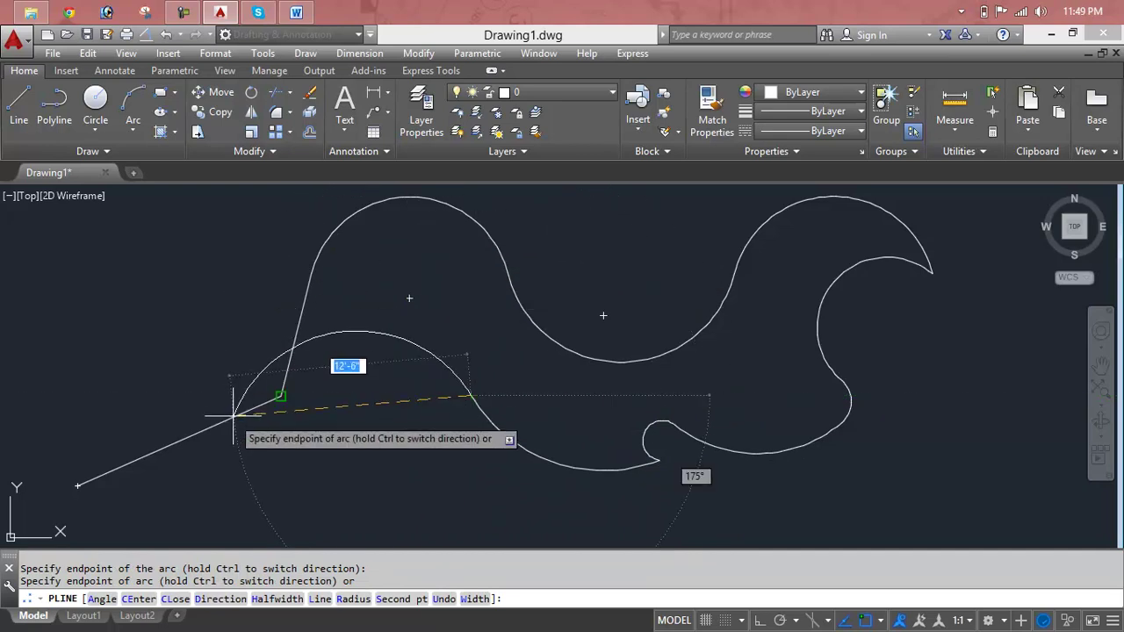
Step: Set the starting direction for the next long arc sweeping back left
text(d)
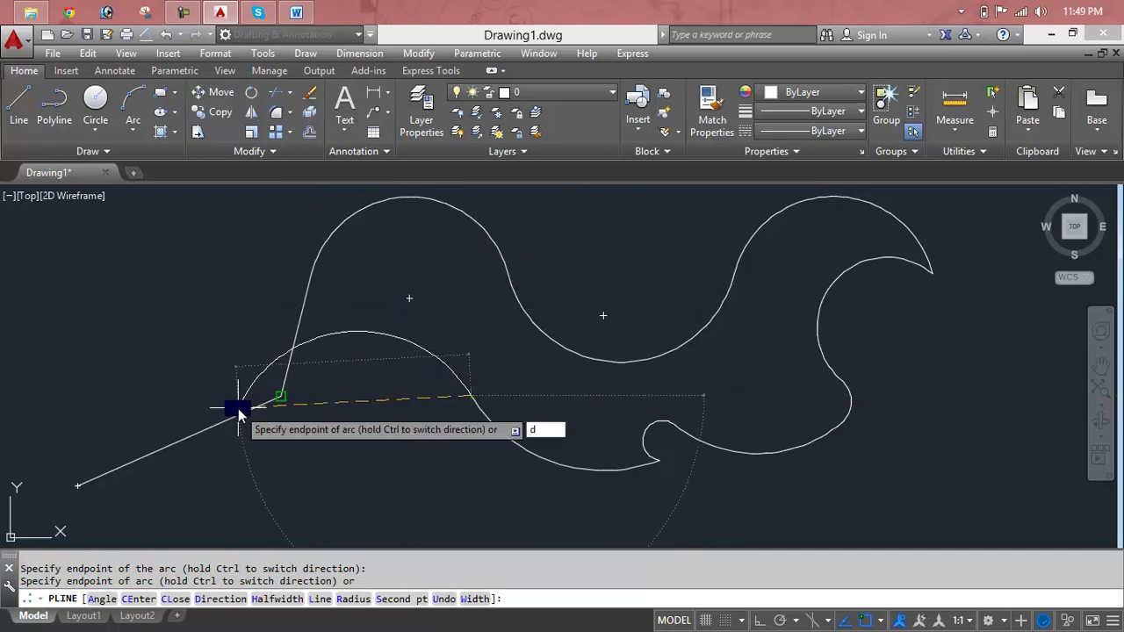
key(Return)
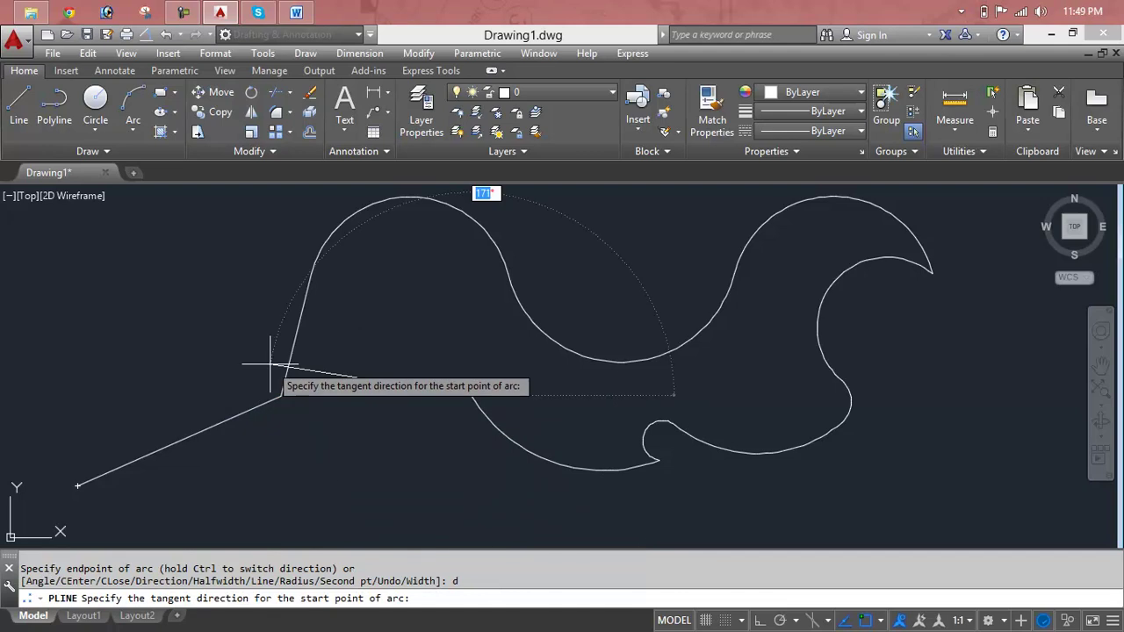
click(381, 358)
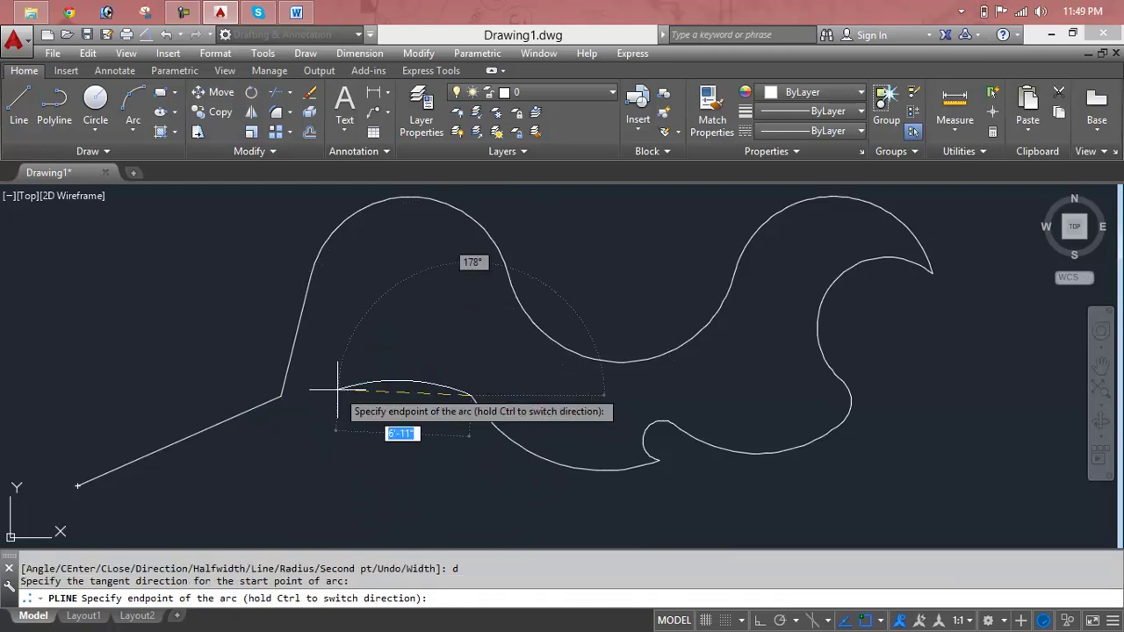
key(BackSpace)
key(BackSpace)
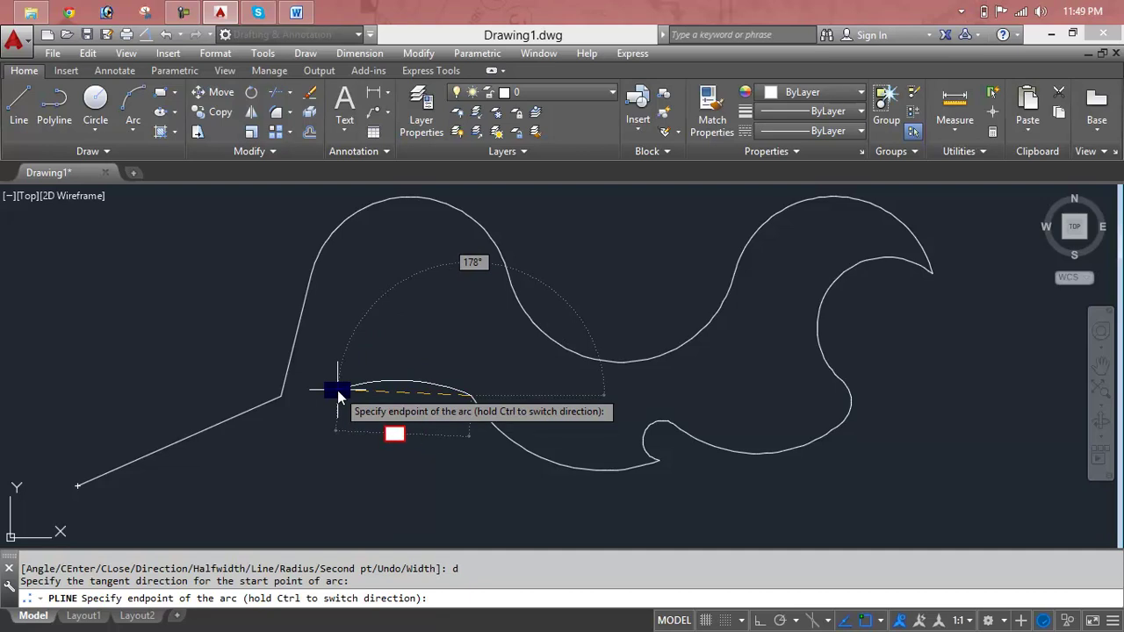
Step: Finish the lower arcs, then add straight zigzag segments reaching out to the left
click(338, 392)
click(317, 451)
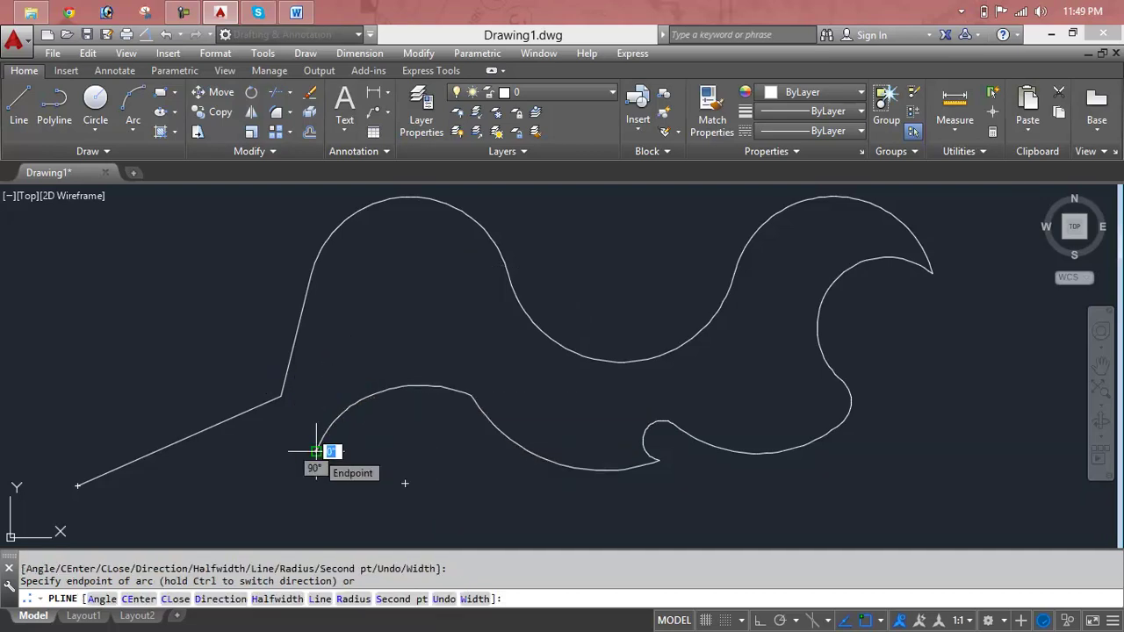
key(Return)
click(210, 462)
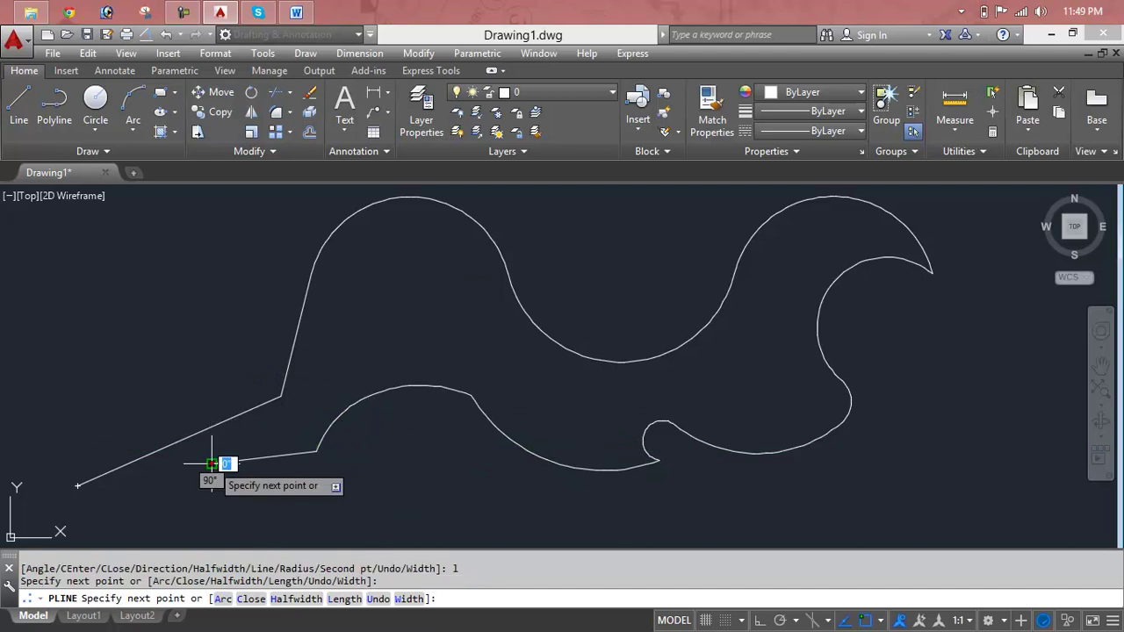
click(189, 337)
click(61, 310)
click(195, 260)
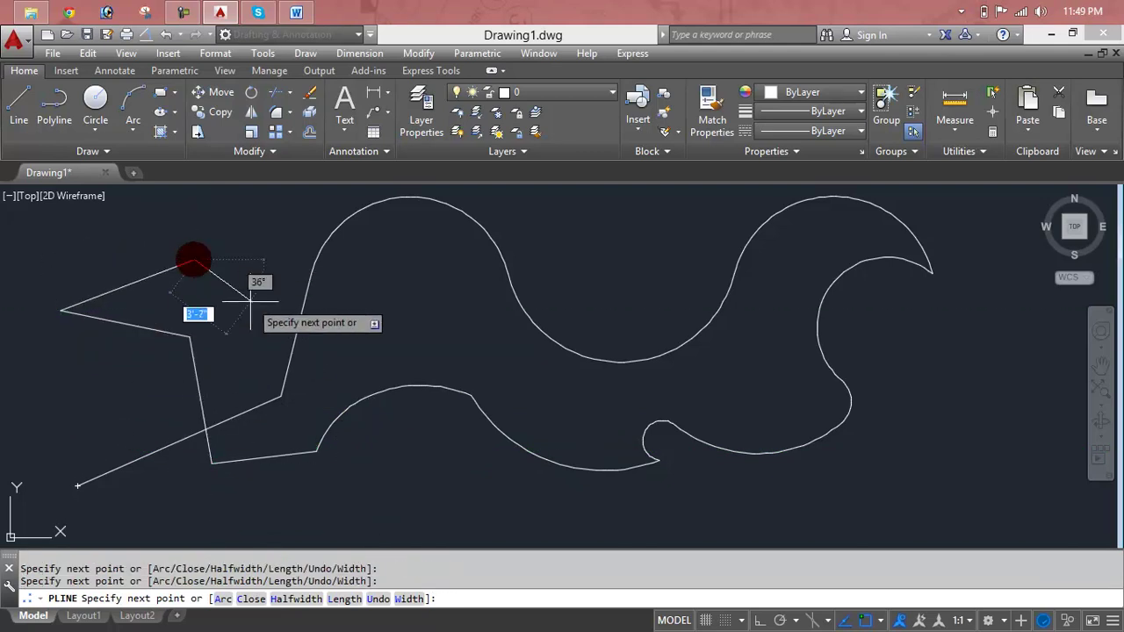
Step: Switch back to arcs, add three more looping arcs and end the polyline
text(a)
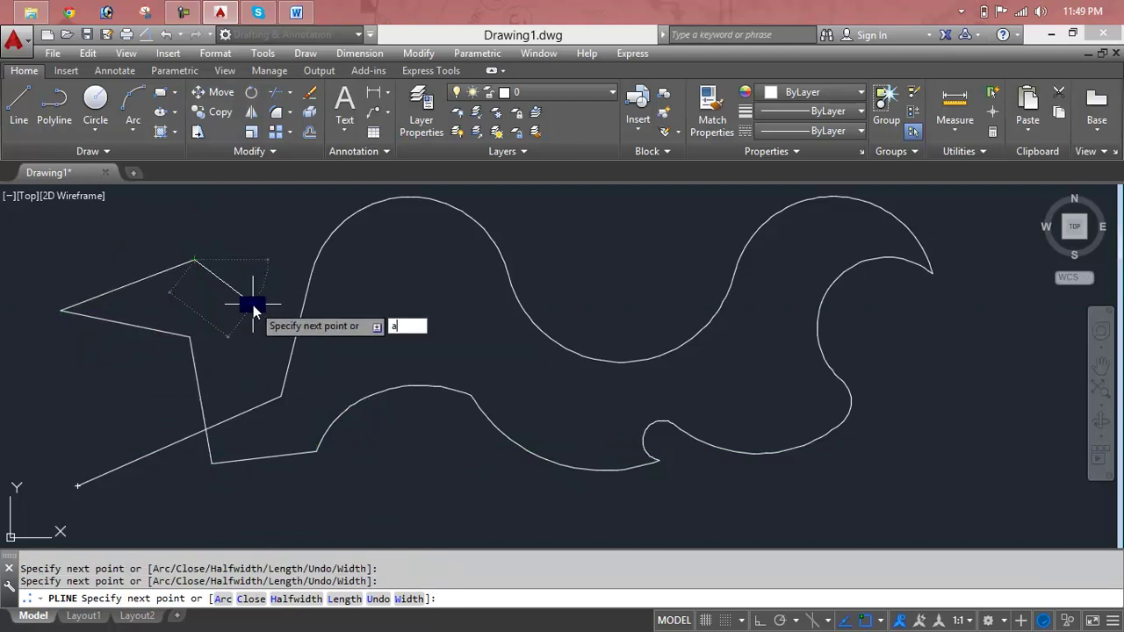
key(Return)
click(318, 299)
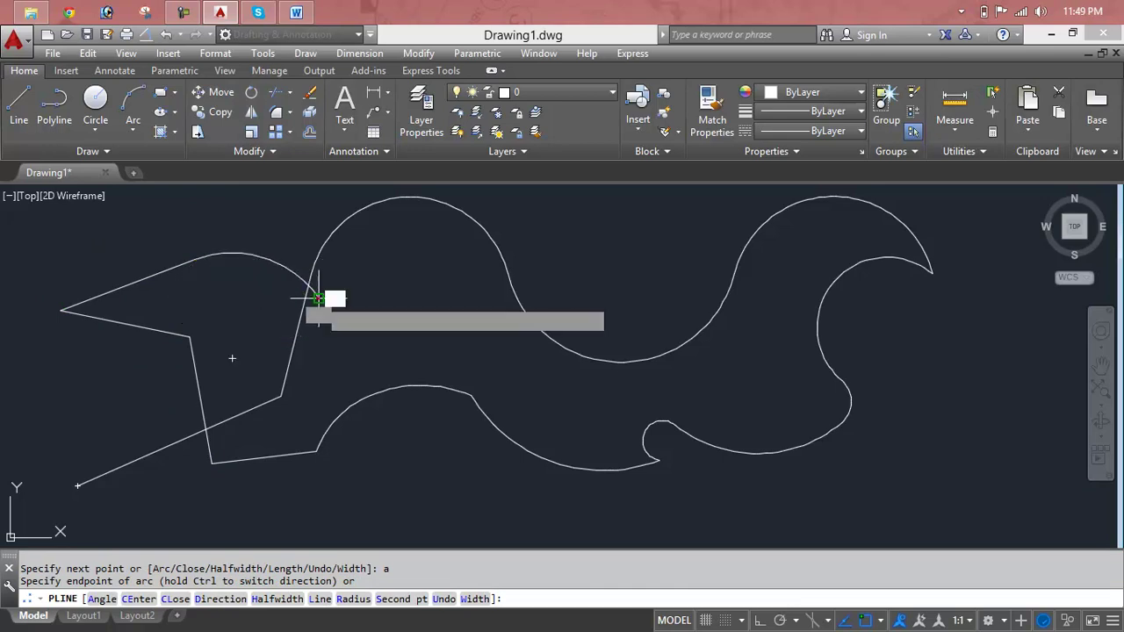
click(316, 450)
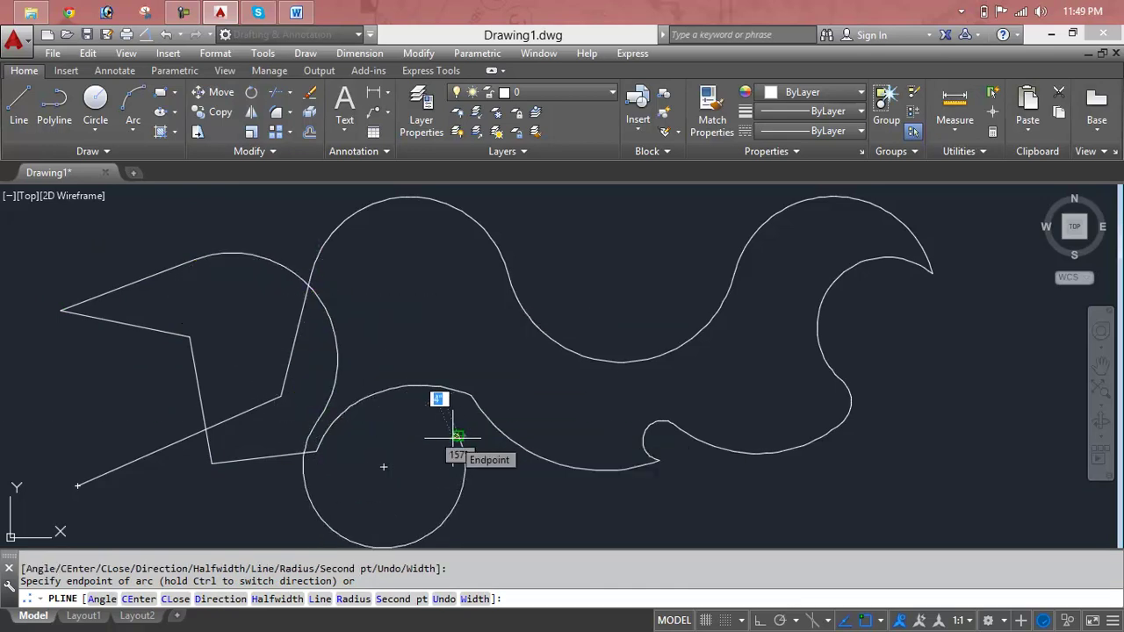
click(458, 436)
key(Return)
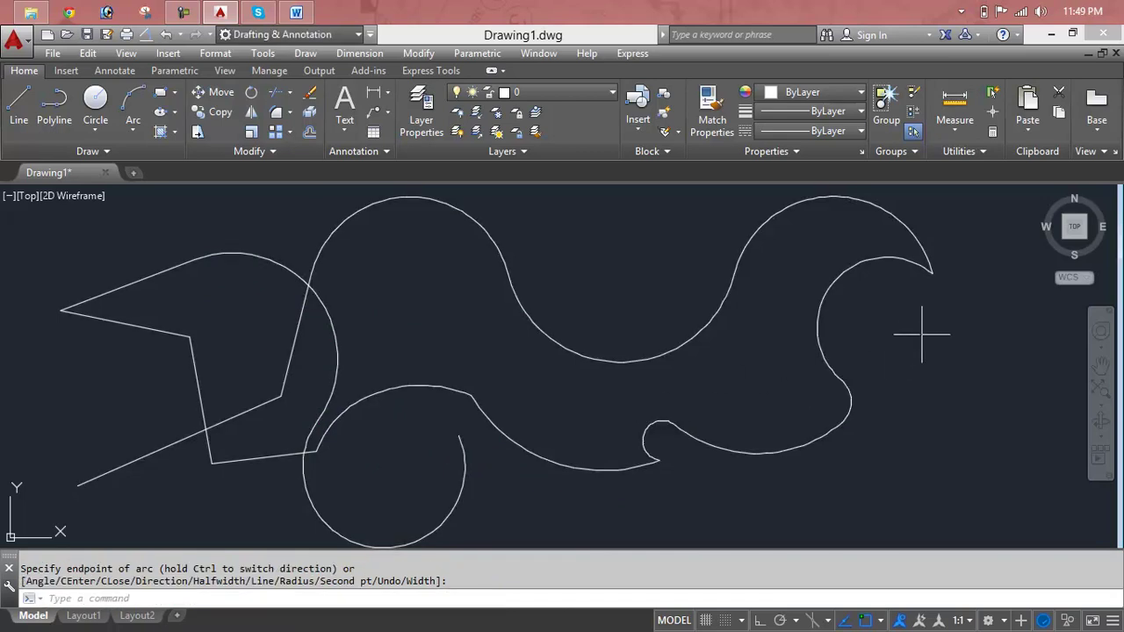
Step: Window-select the finished polyline and delete it
click(916, 326)
click(449, 449)
key(Delete)
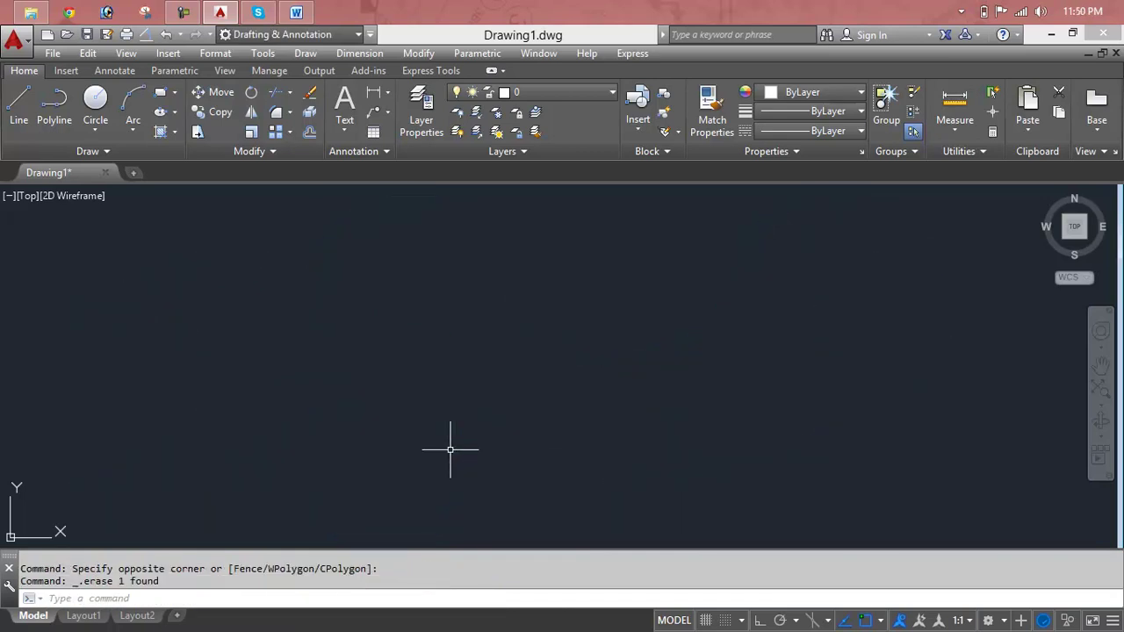
Step: Start a new polyline at the lower left with starting and ending half-width 8"
text(l)
key(BackSpace)
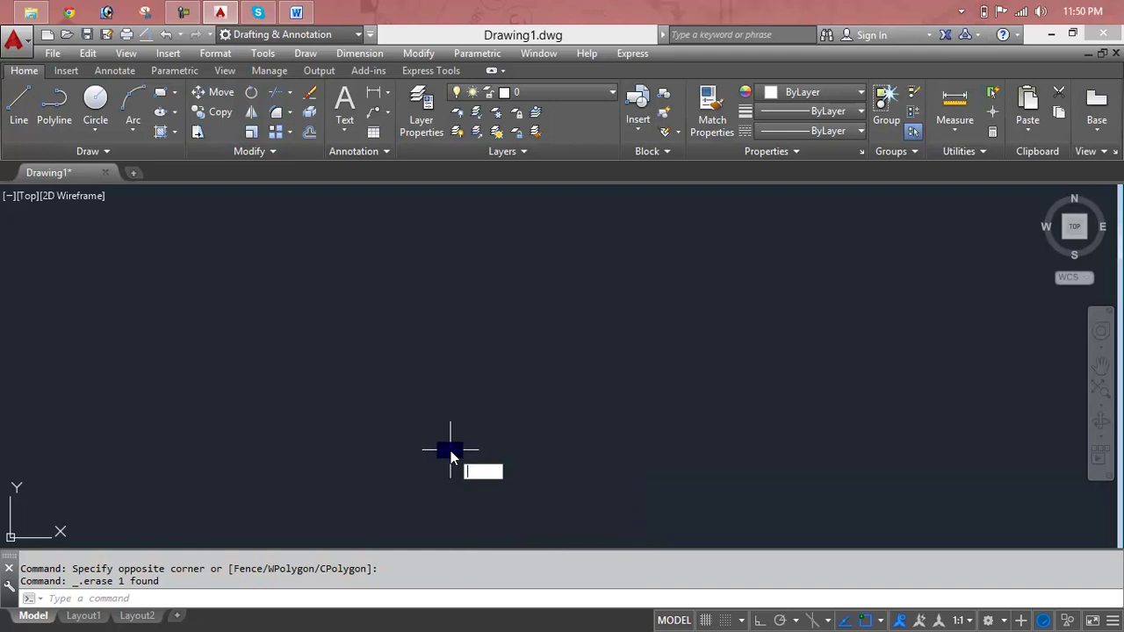
text(pl)
key(Return)
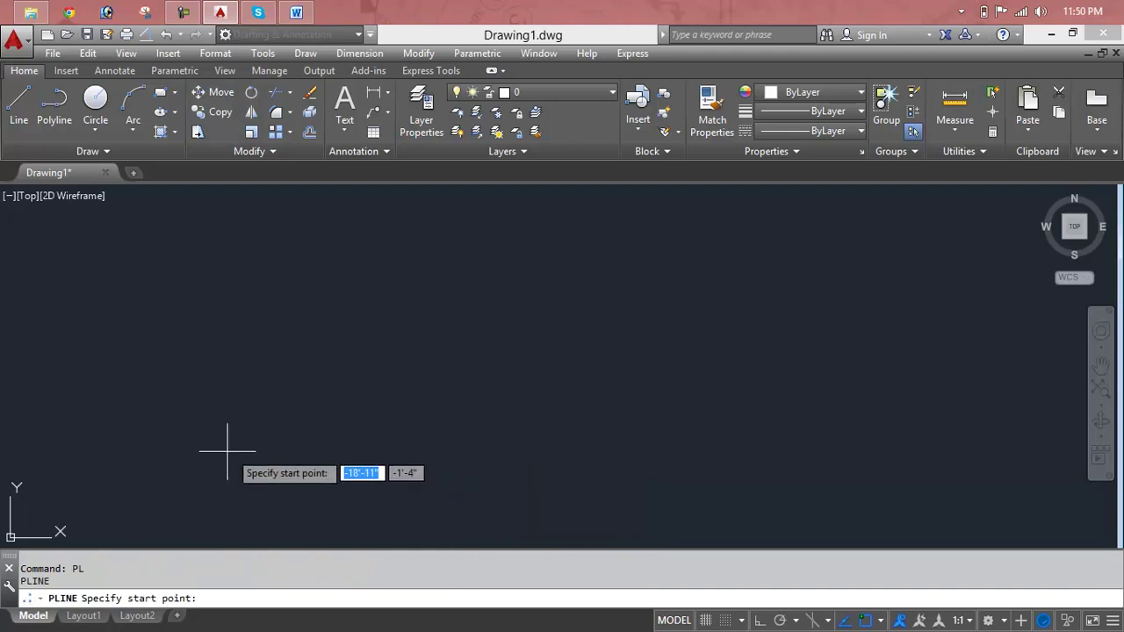
click(200, 440)
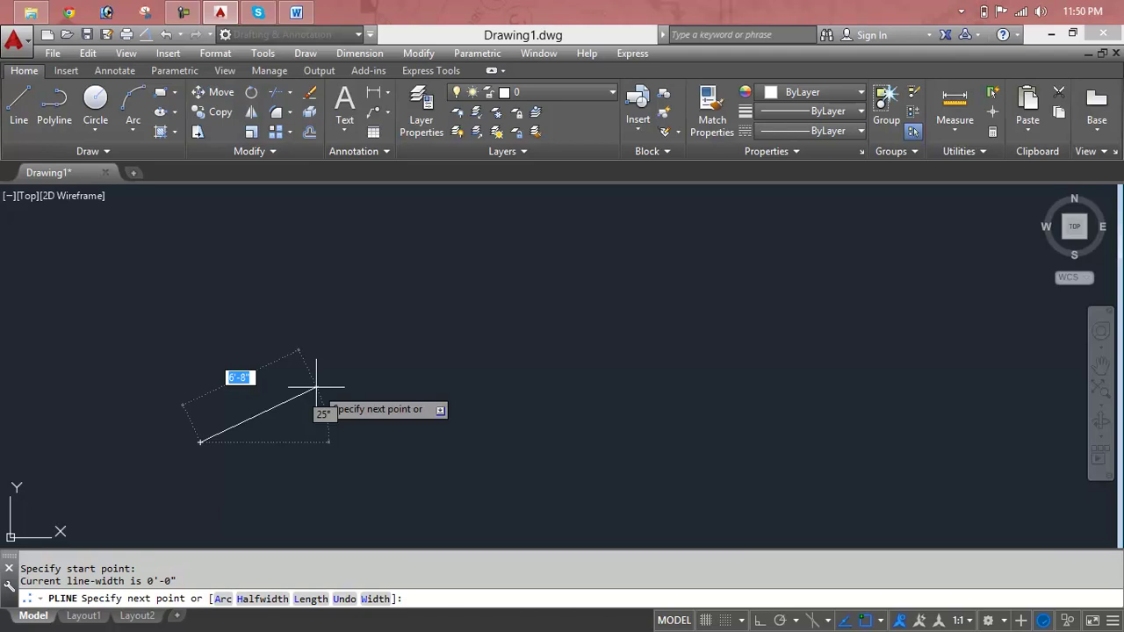
text(h)
key(Return)
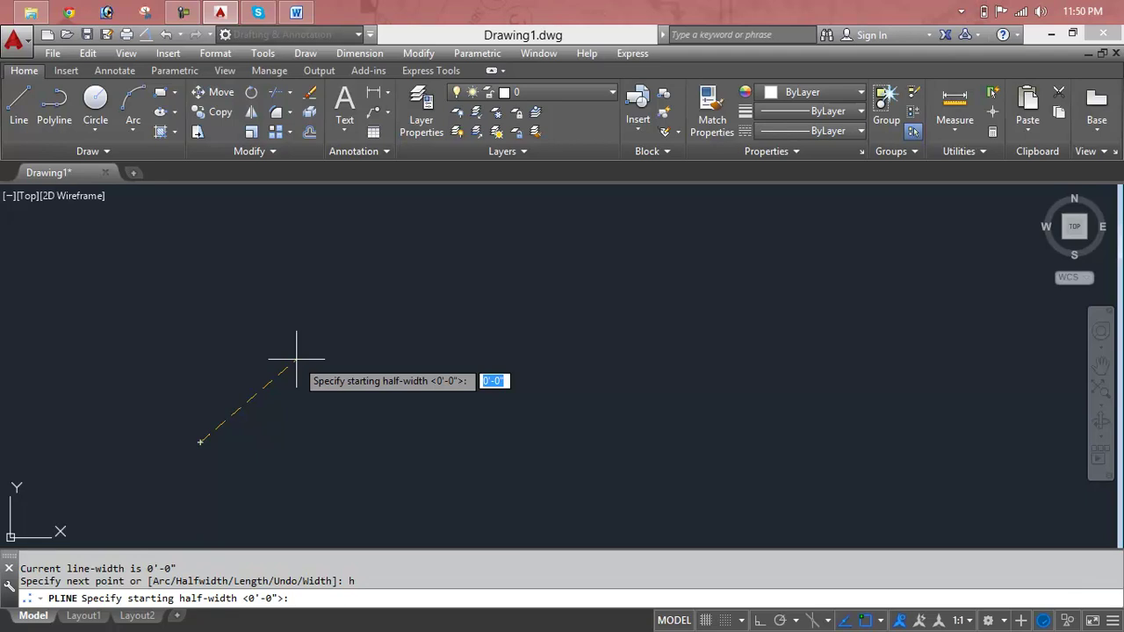
text(8)
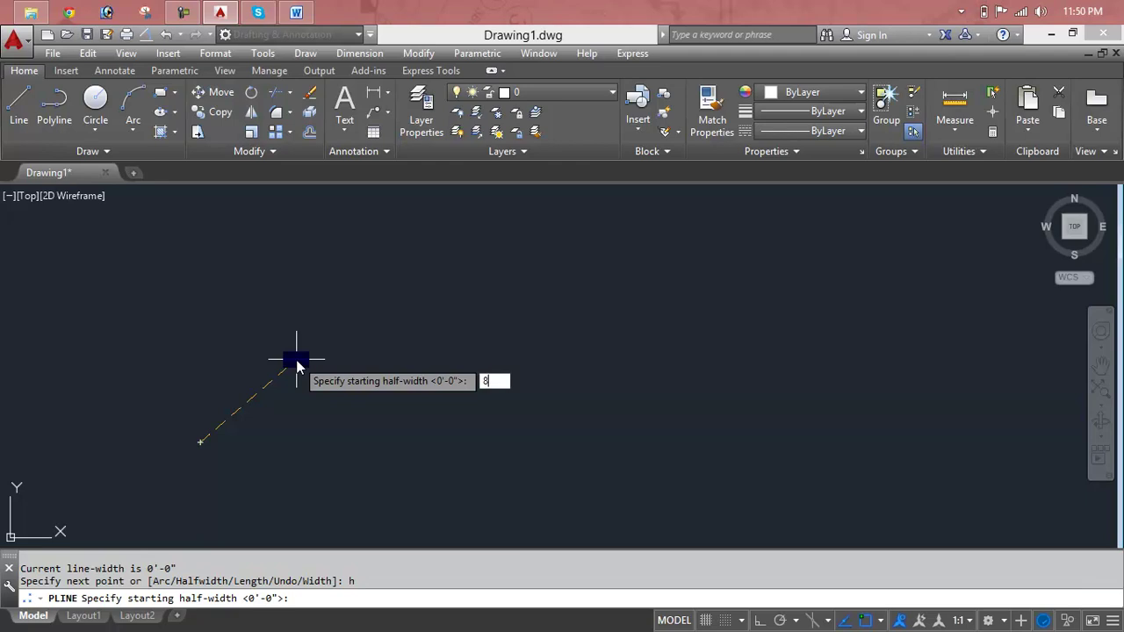
key(Return)
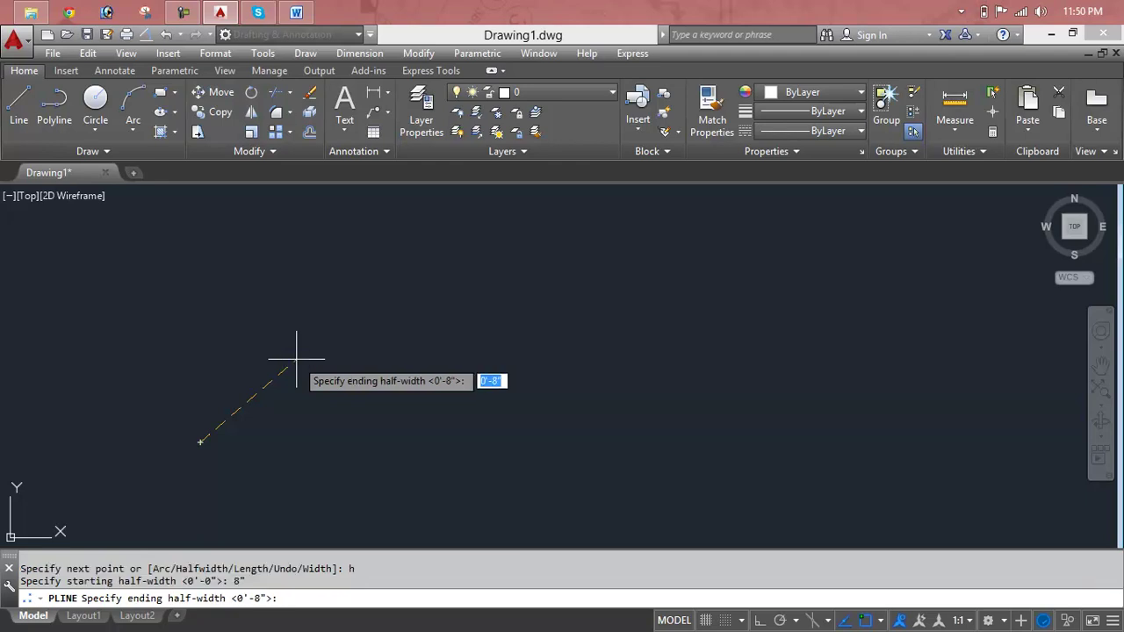
key(Return)
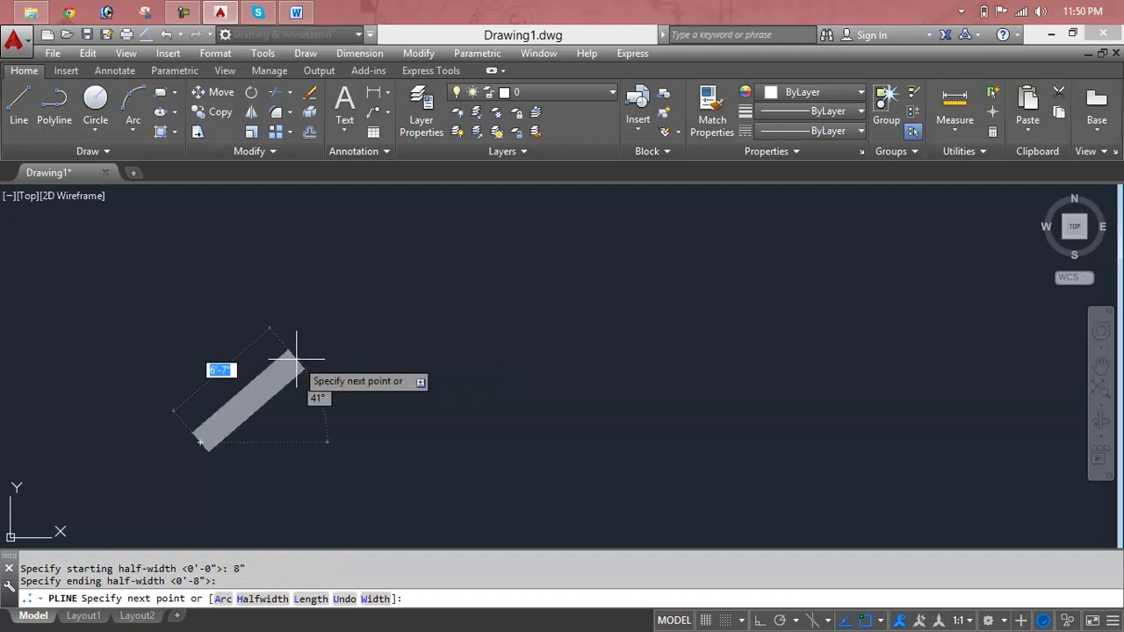
Step: Draw nine thick 8" segments zigzagging right, around, and back toward the lower left
click(620, 351)
click(861, 314)
click(922, 239)
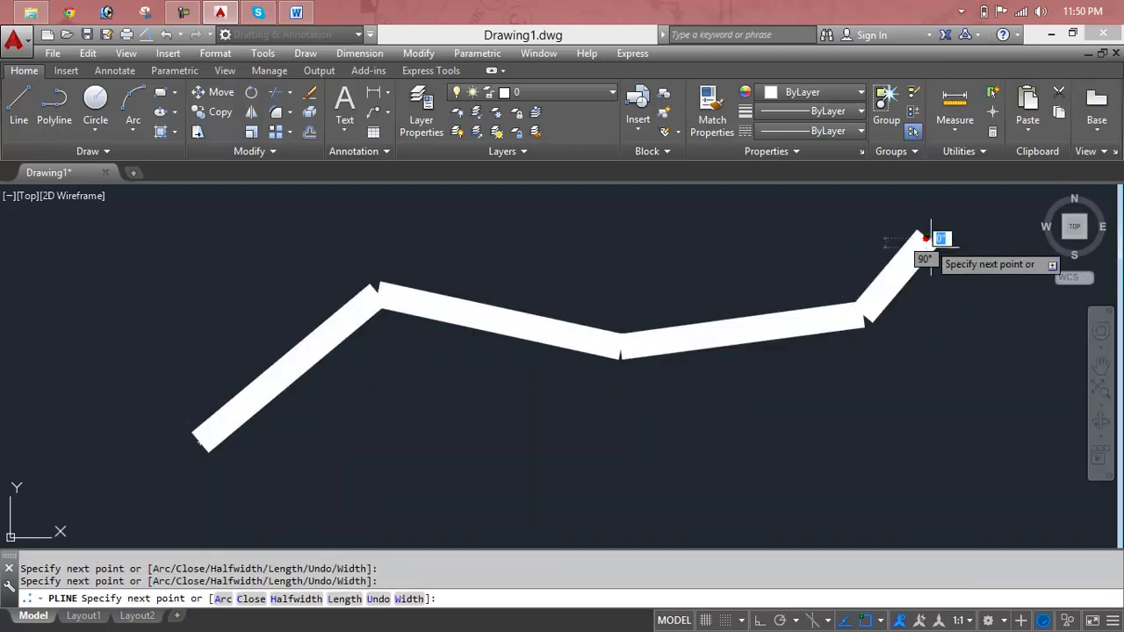
click(1001, 435)
click(937, 450)
click(748, 452)
click(707, 386)
click(584, 454)
click(454, 397)
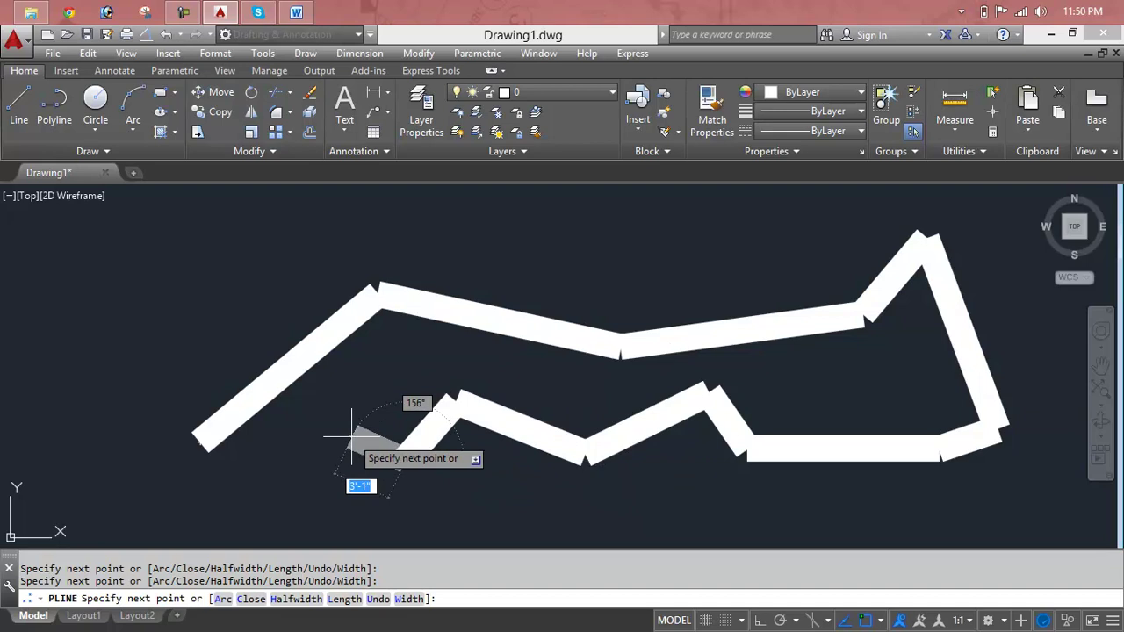
Step: Continue with a 4" half-width, sweeping the band around the left side toward the top
text(h)
key(Return)
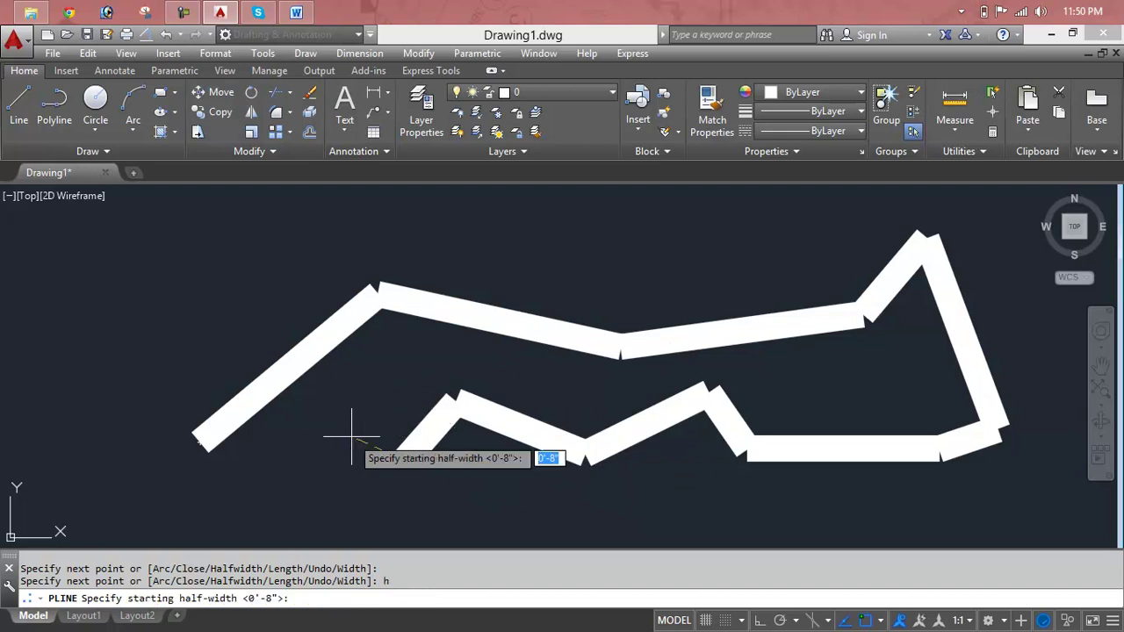
text(4")
key(Return)
key(Return)
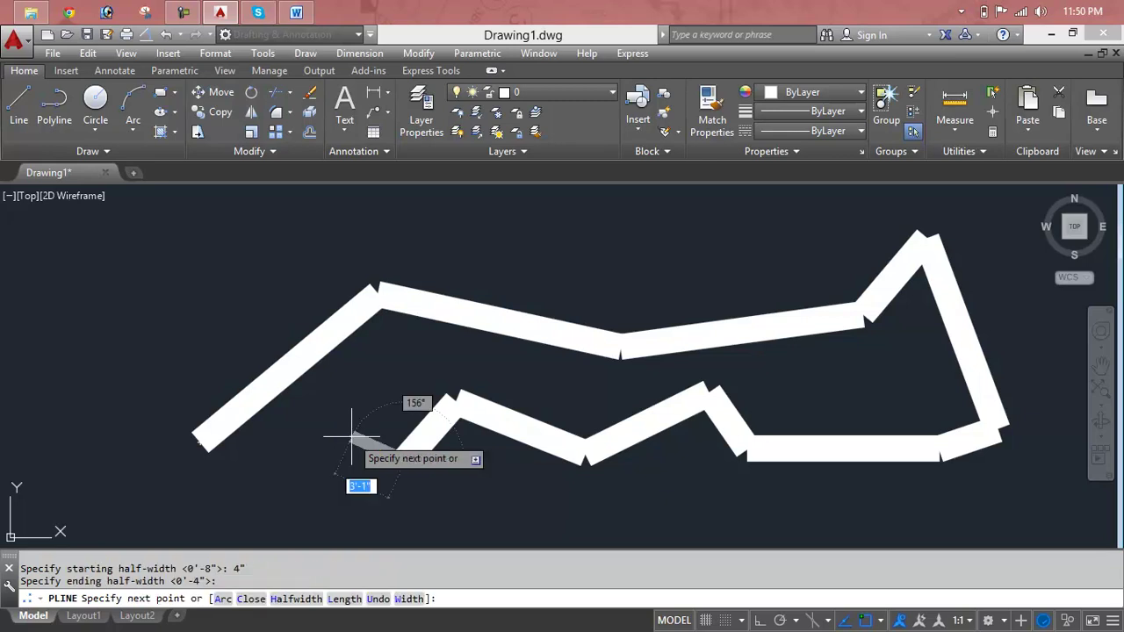
click(404, 461)
click(358, 428)
click(259, 482)
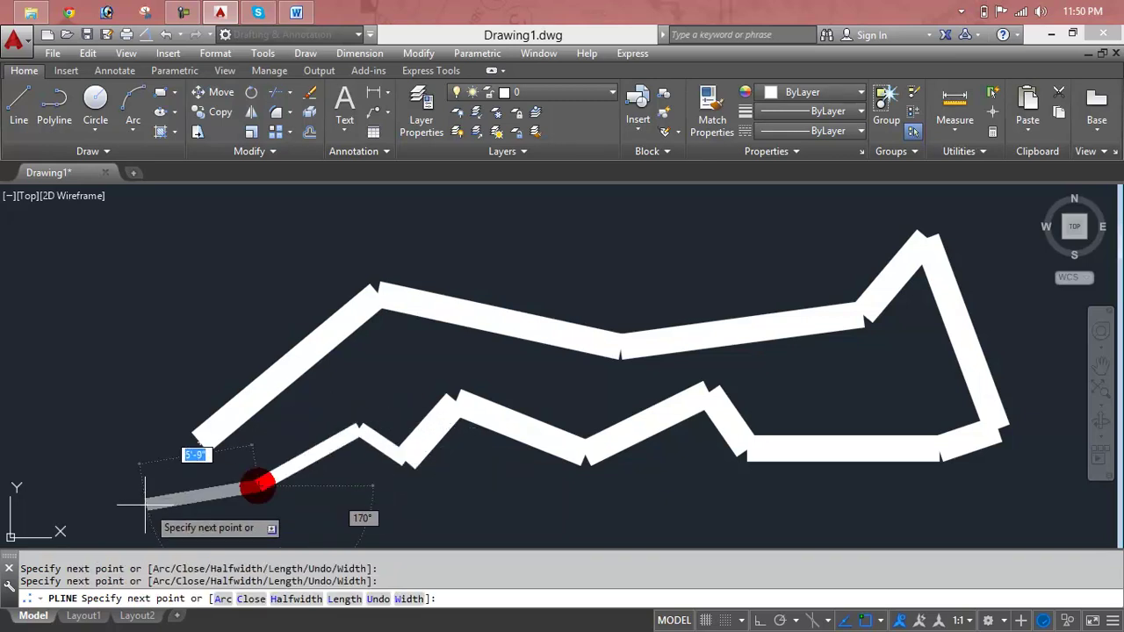
click(144, 498)
click(106, 383)
click(148, 306)
click(264, 250)
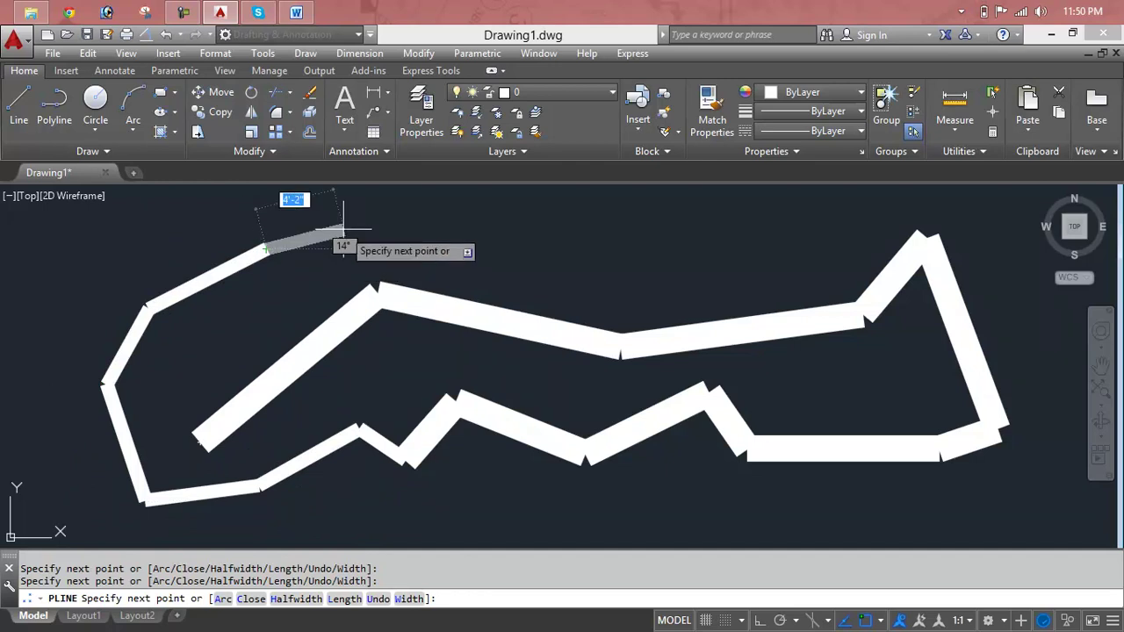
text(h)
key(Return)
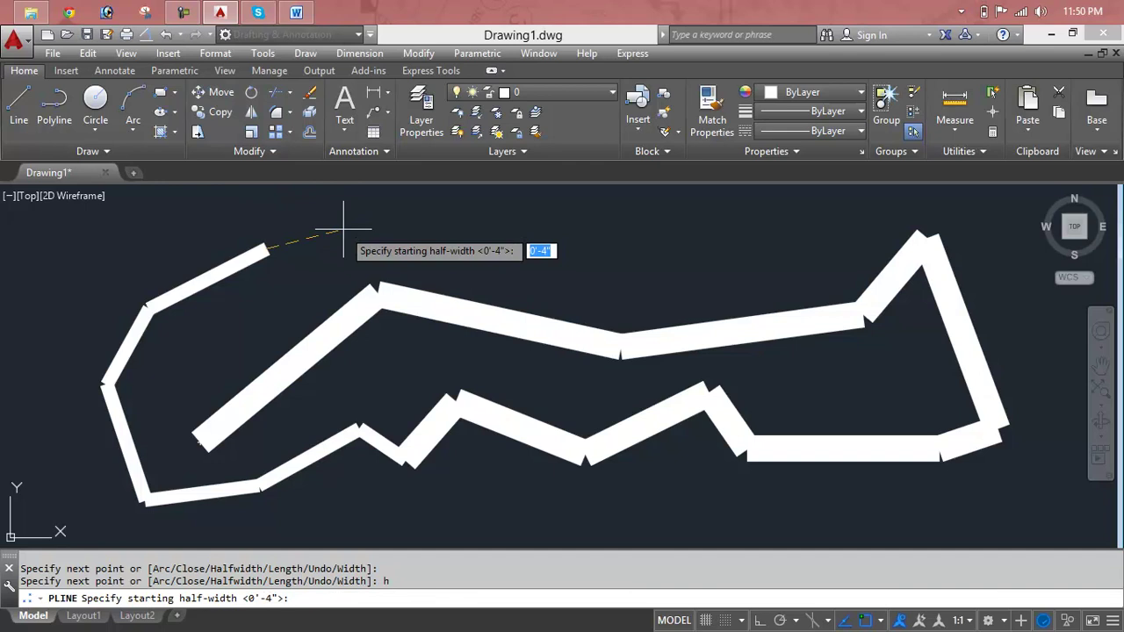
Step: Set the starting and ending half-width to 0 and end the polyline
text(0'0)
key(Return)
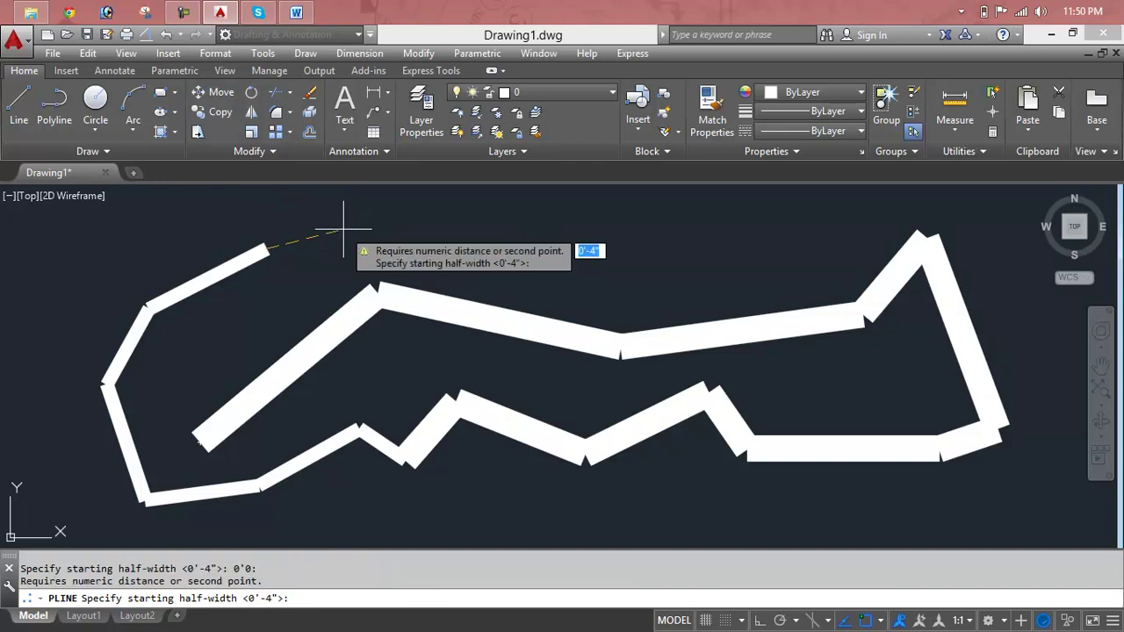
key(Return)
text(0'0")
key(Return)
key(Return)
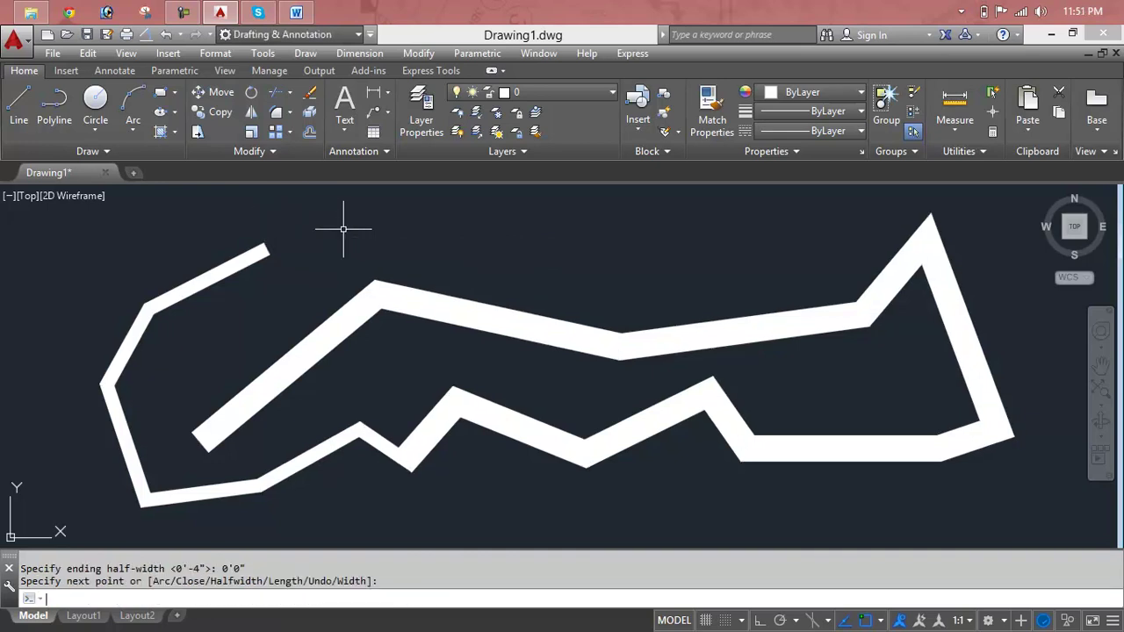
scroll(283, 270, down, 2)
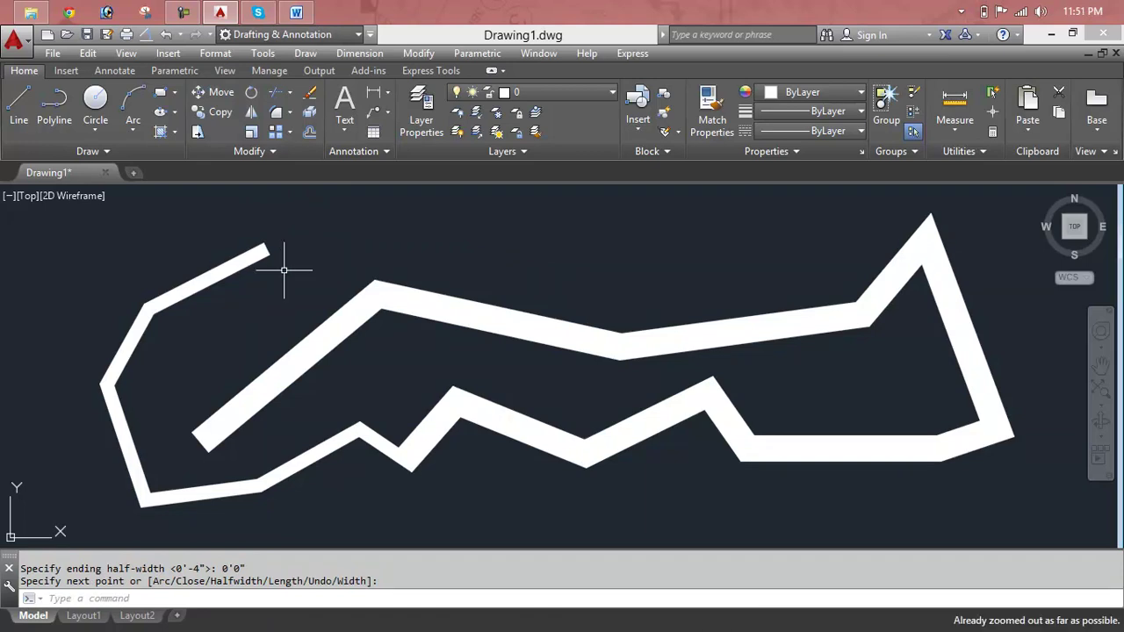
Step: Draw a thin zigzag polyline from the wide polyline's open end, then cancel
text(pl)
key(Return)
click(266, 250)
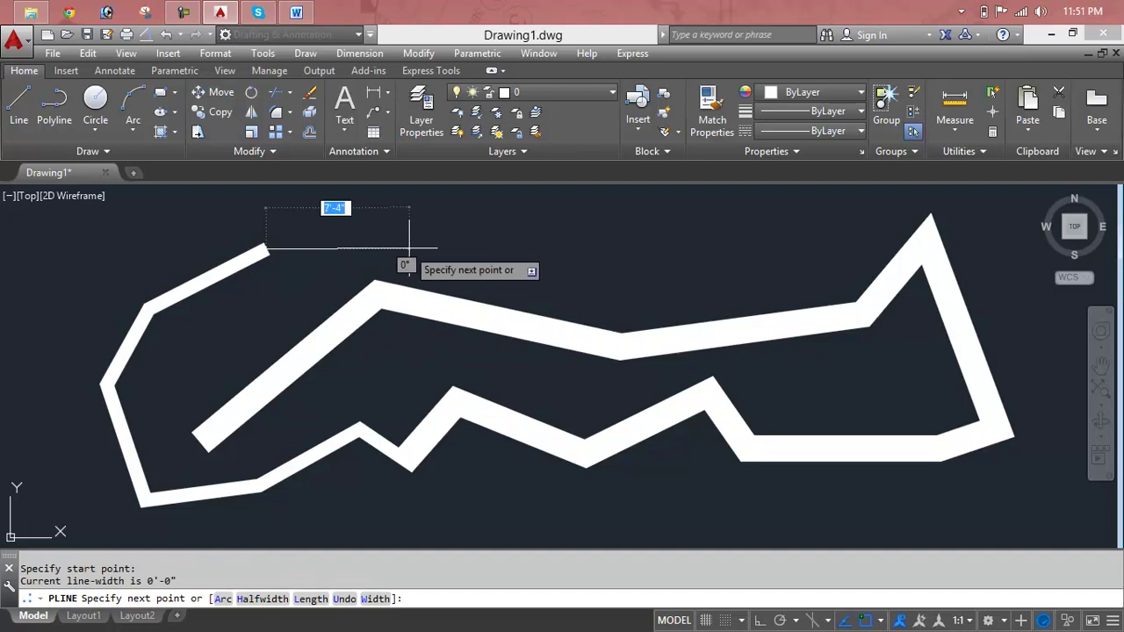
click(651, 203)
click(727, 279)
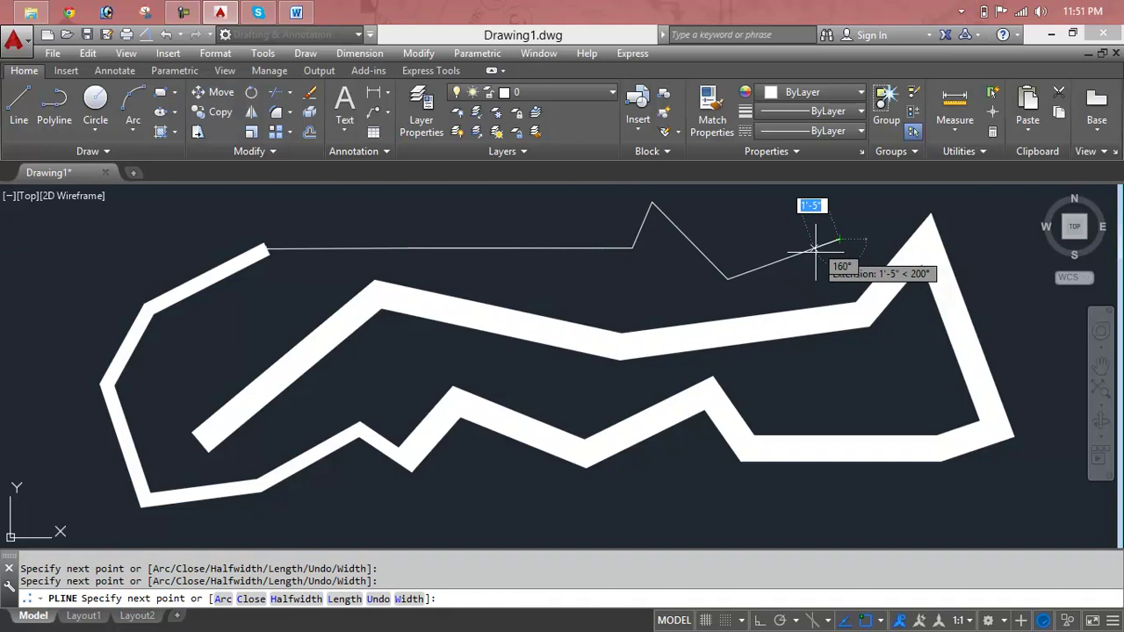
key(Escape)
key(Escape)
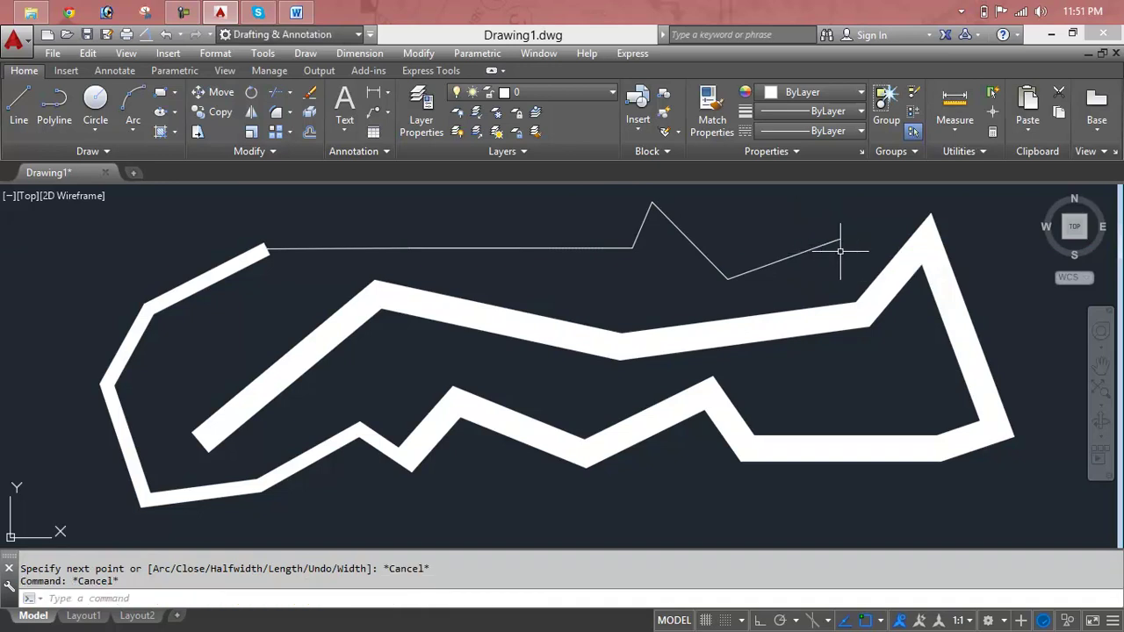
Step: Crossing-select both polylines and delete them
click(1011, 234)
click(245, 392)
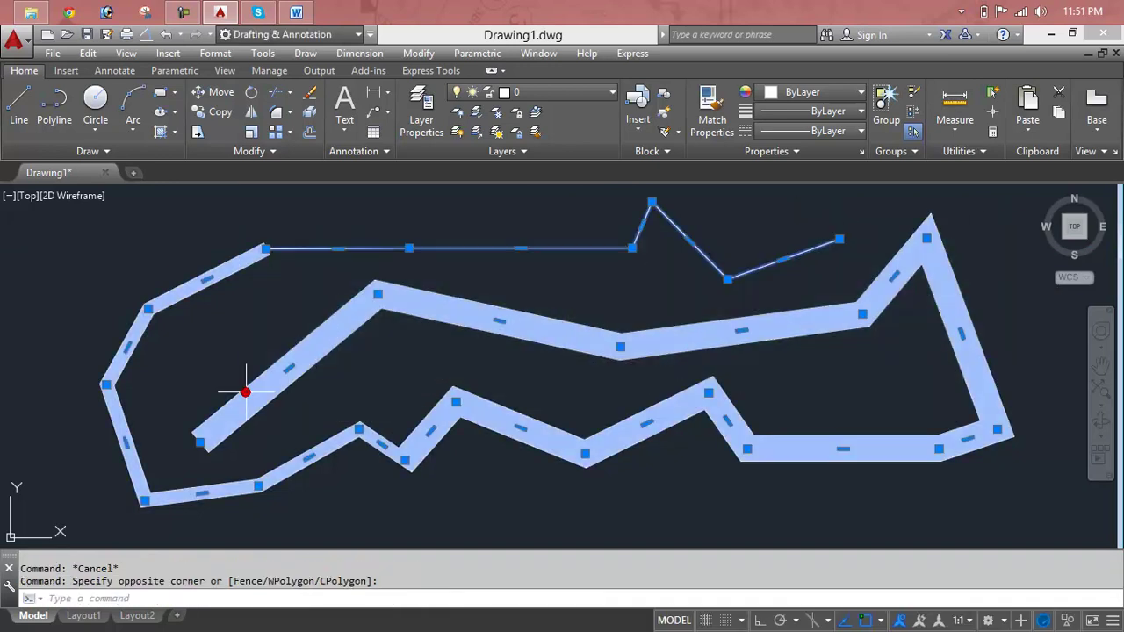
key(Delete)
key(Escape)
key(Escape)
text(pl)
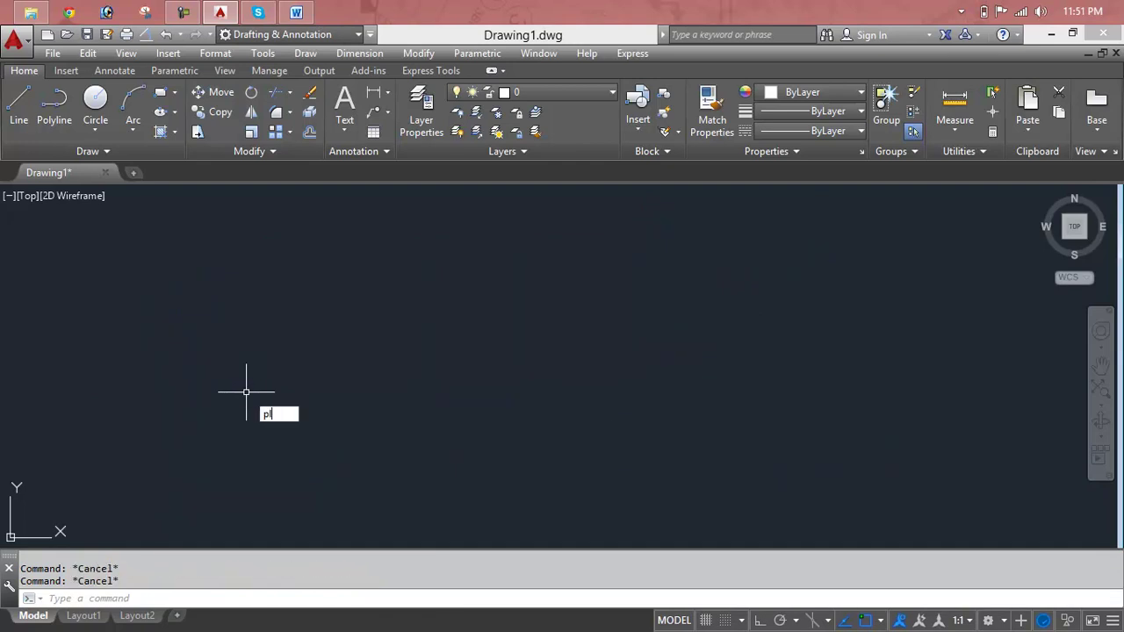
key(Return)
click(216, 478)
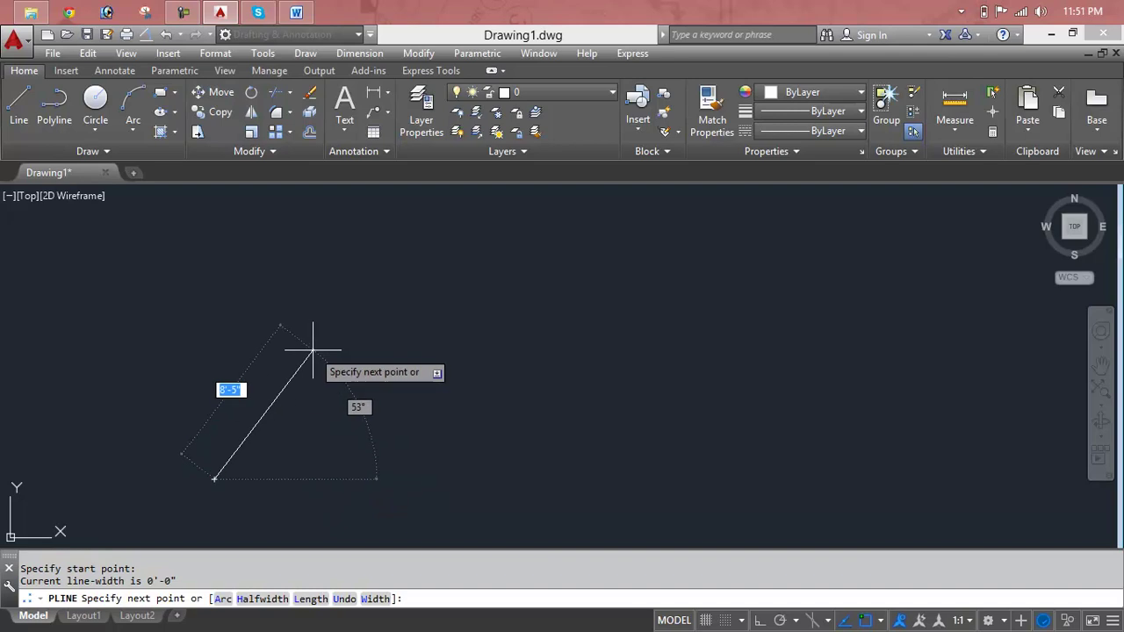
text(h)
key(Return)
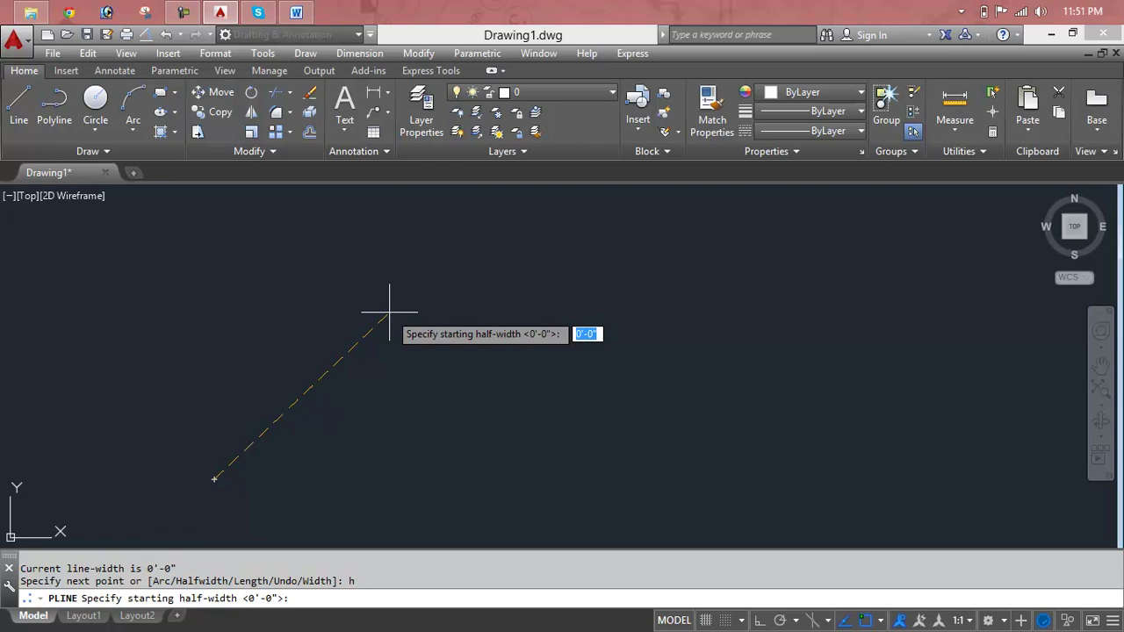
text(8")
key(Return)
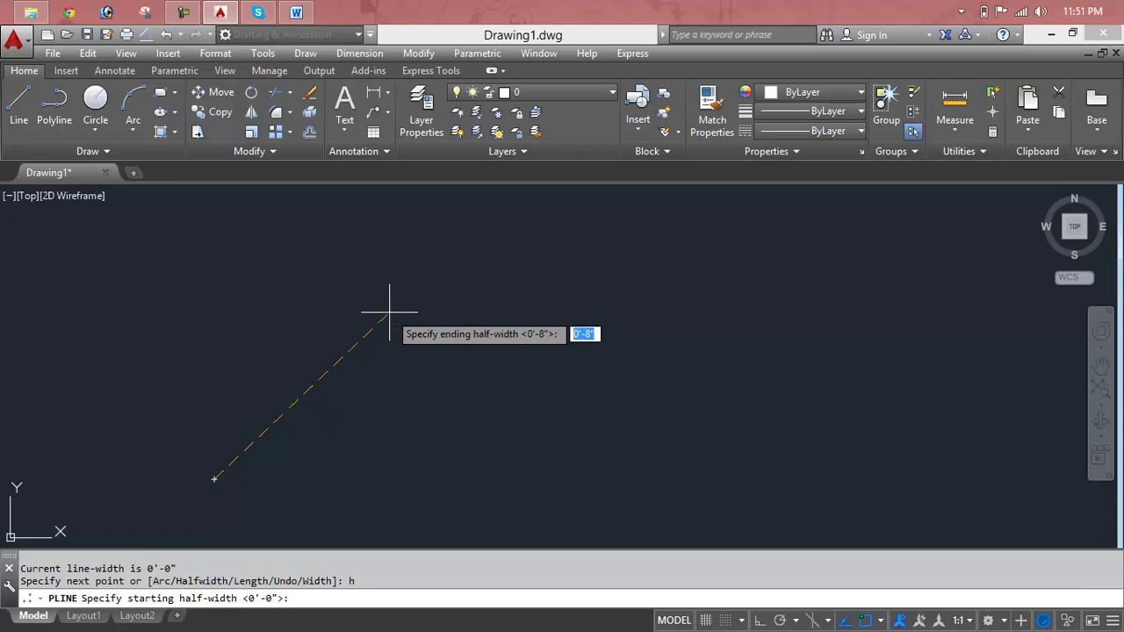
key(Return)
click(389, 312)
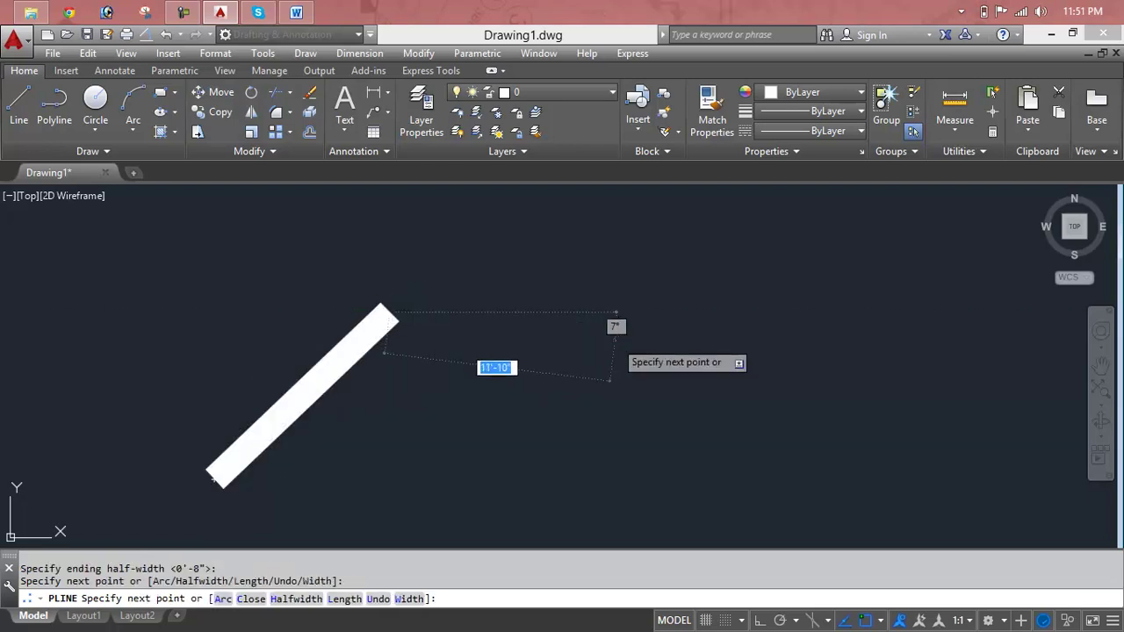
click(615, 338)
click(858, 294)
key(Return)
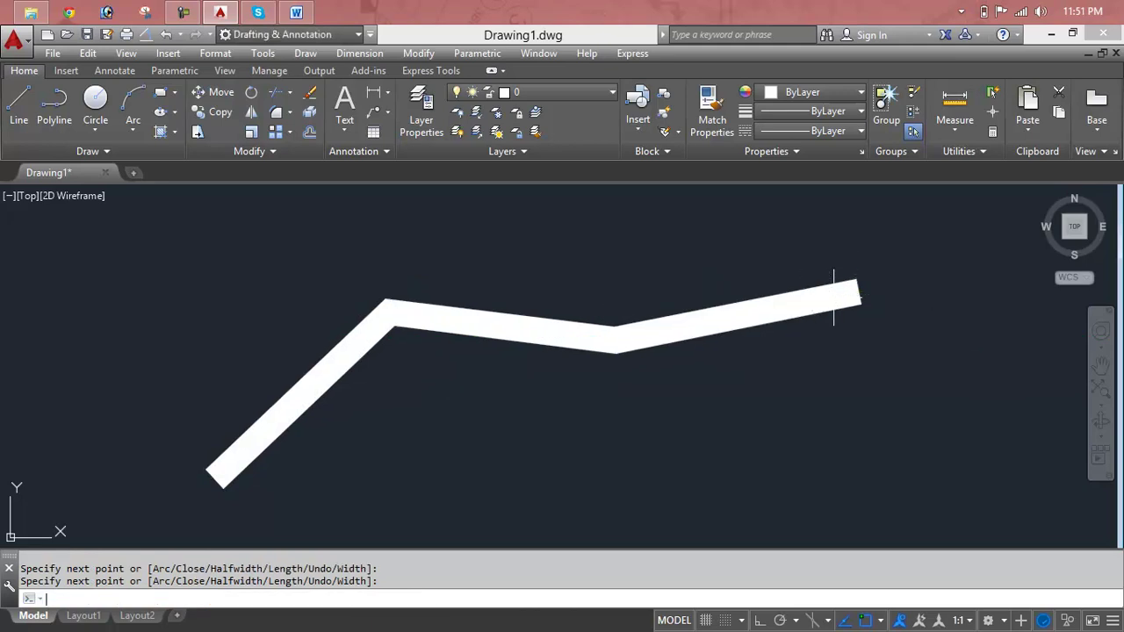
middle_drag(891, 404, 845, 359)
click(861, 208)
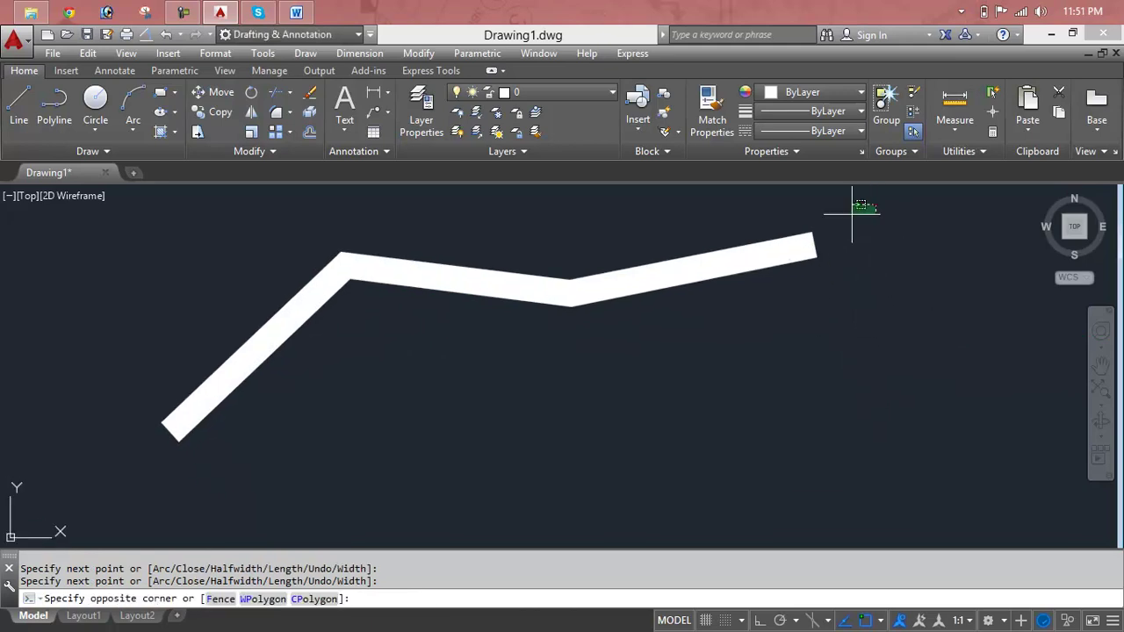
click(85, 491)
key(Delete)
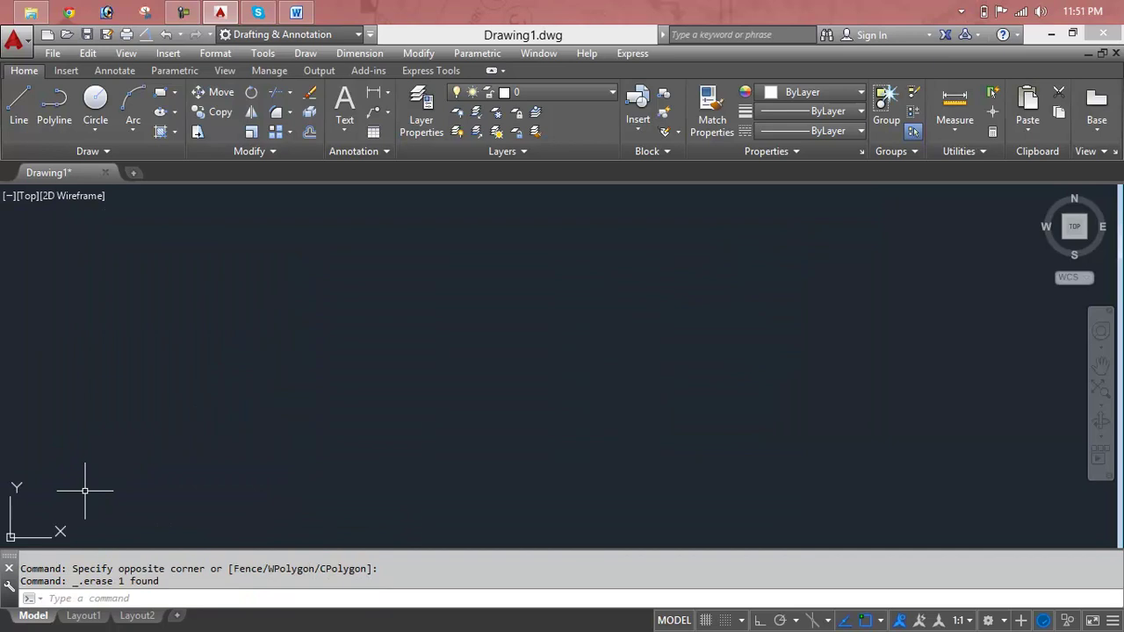
text(pl)
key(Return)
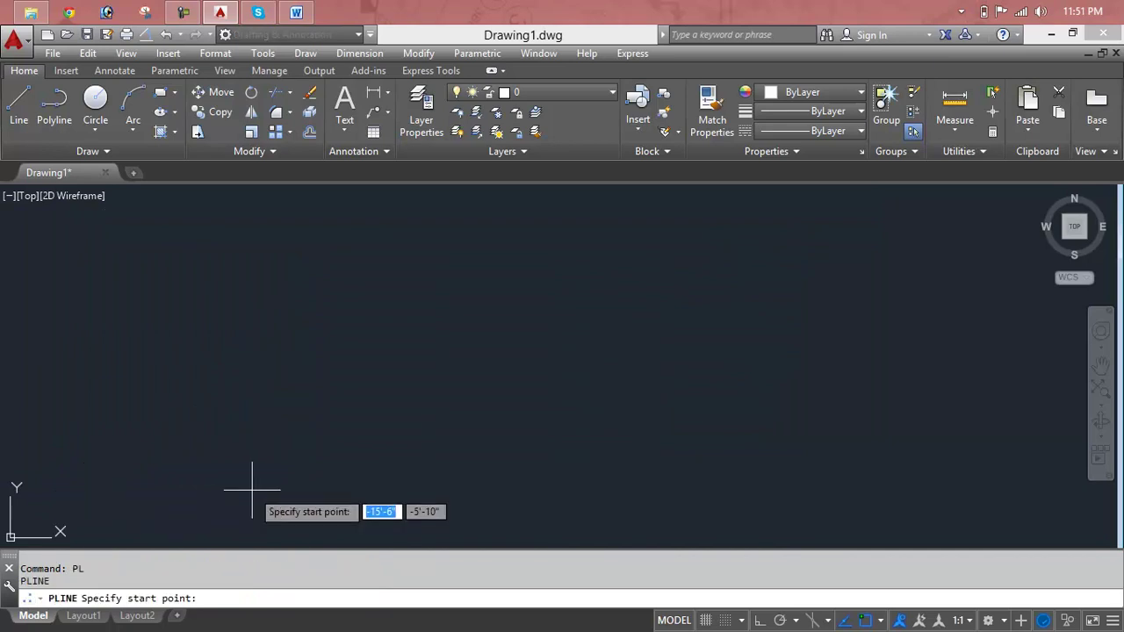
click(251, 485)
click(343, 381)
click(539, 343)
click(631, 433)
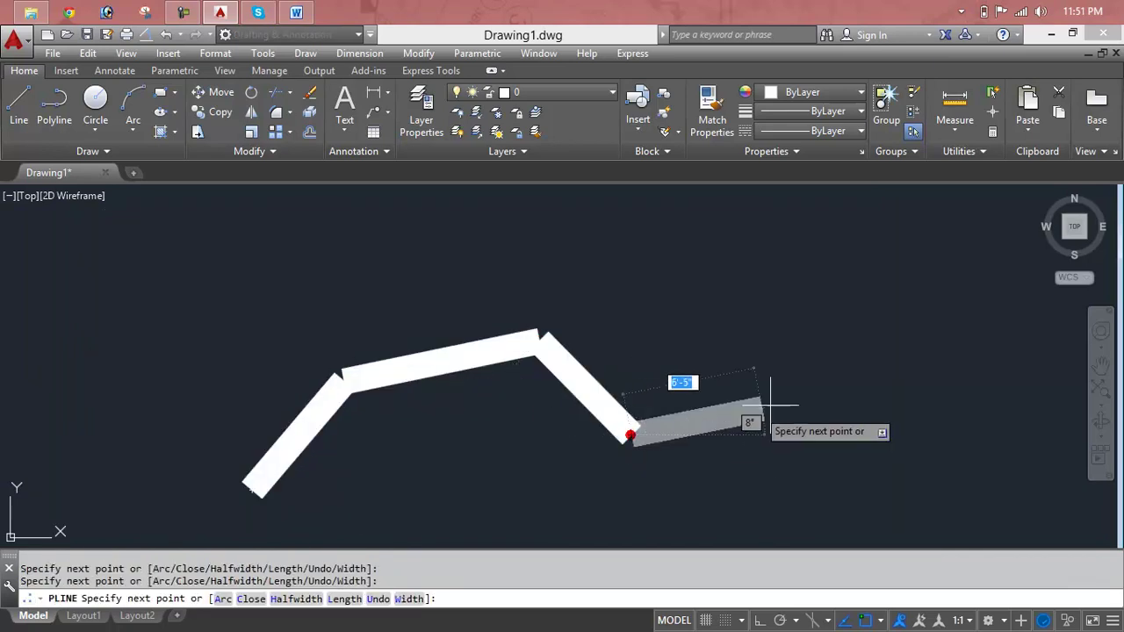
click(830, 336)
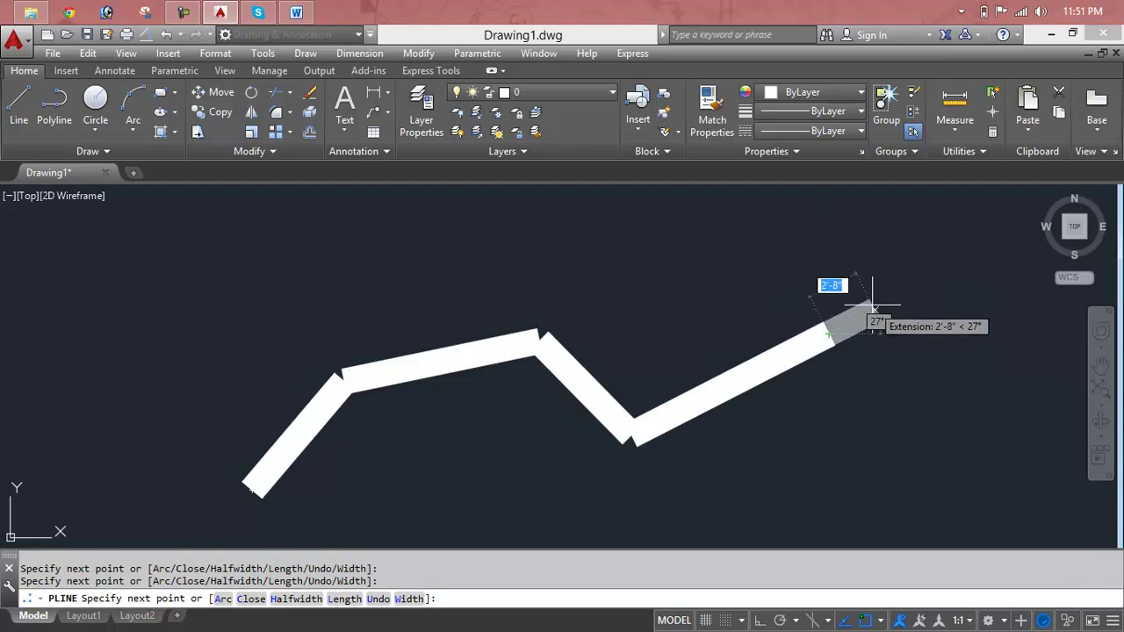
text(h)
key(Return)
text(0'0)
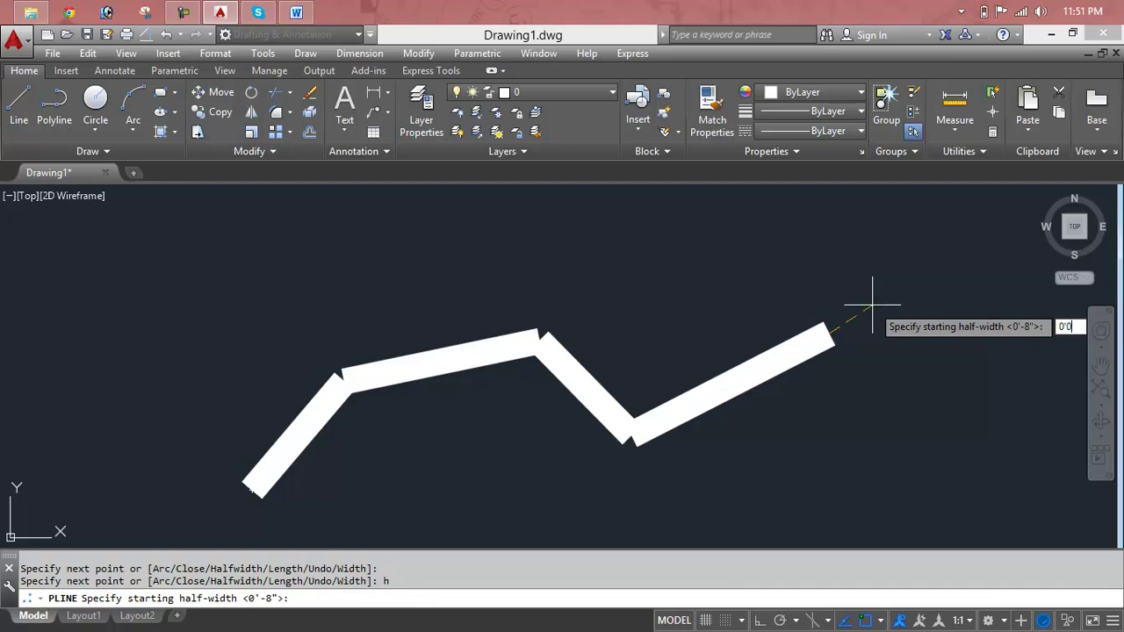
text(20')
key(Return)
key(Return)
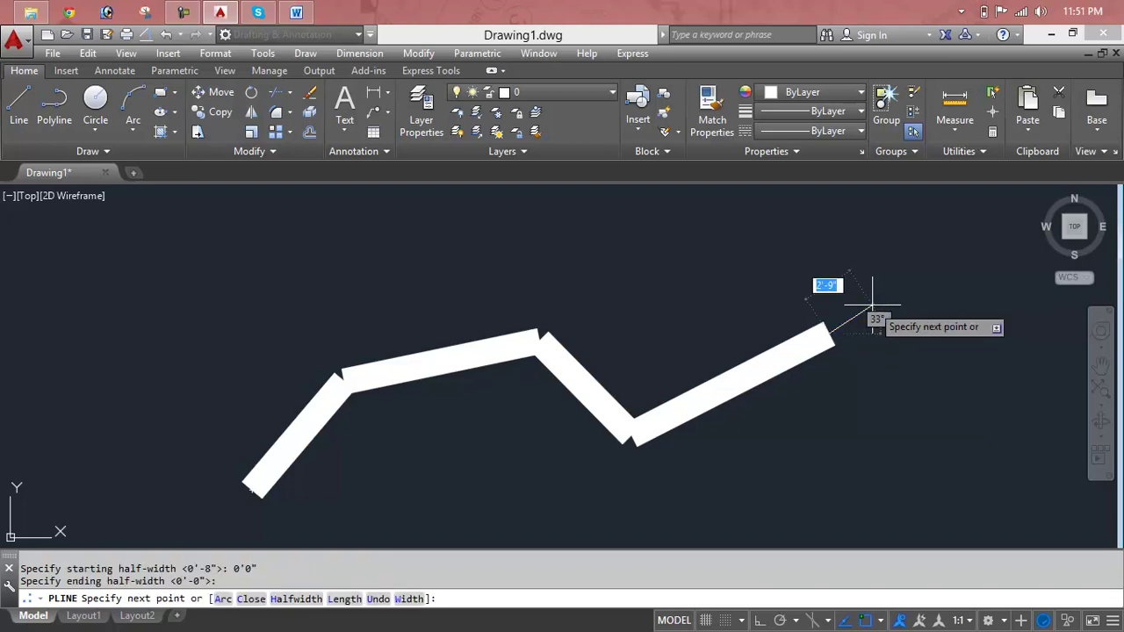
click(872, 306)
click(740, 268)
click(539, 287)
click(328, 275)
click(229, 223)
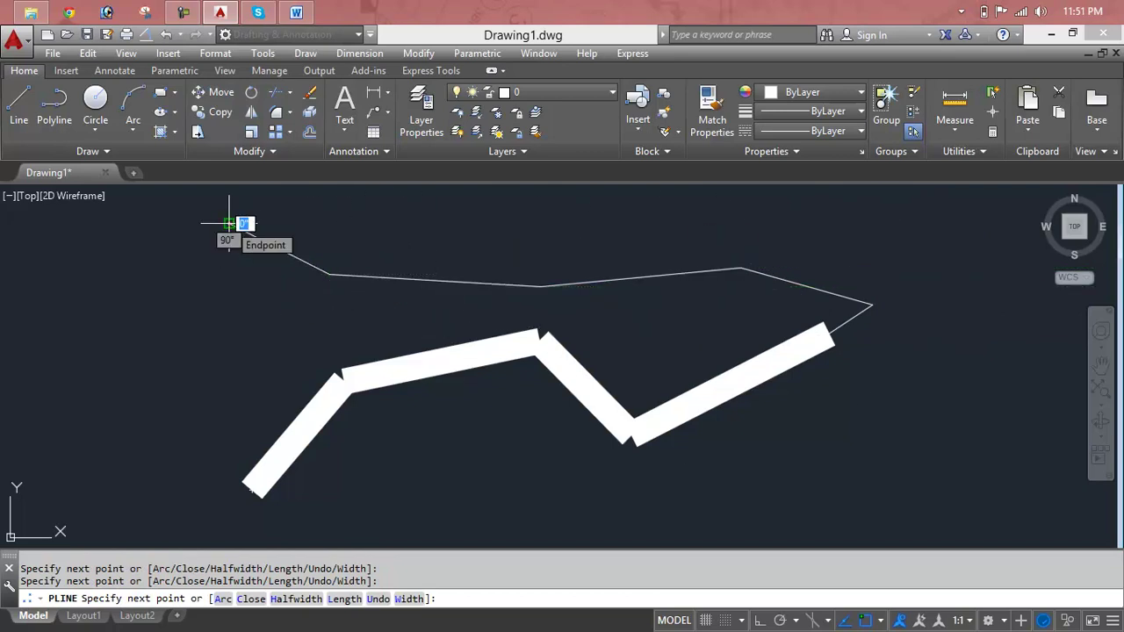
key(Escape)
click(221, 223)
click(685, 482)
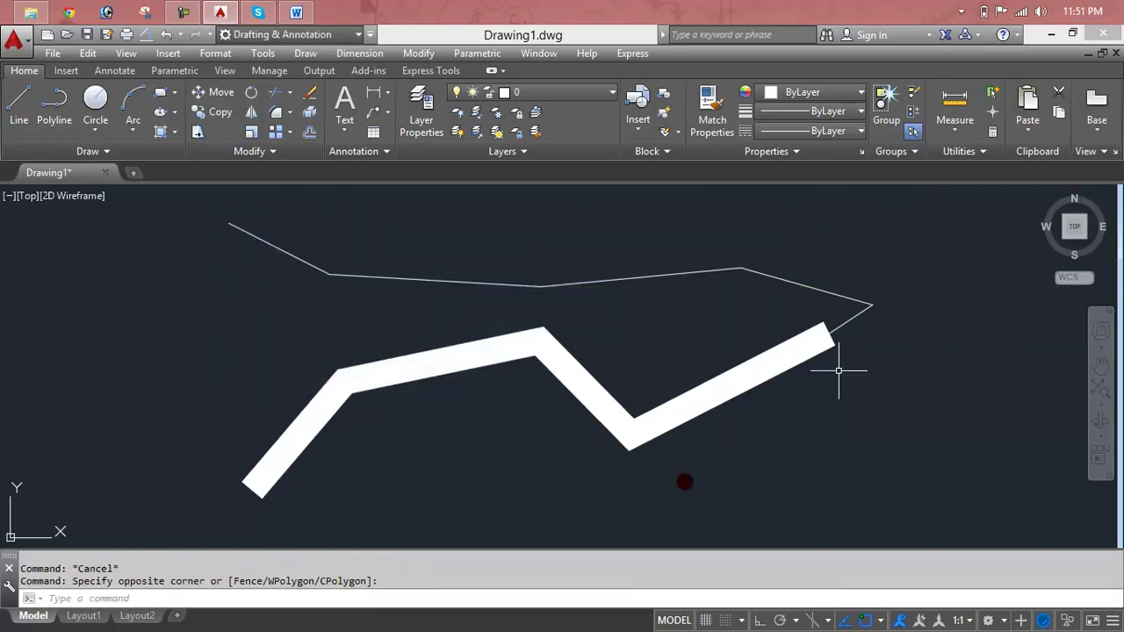
click(931, 255)
click(15, 507)
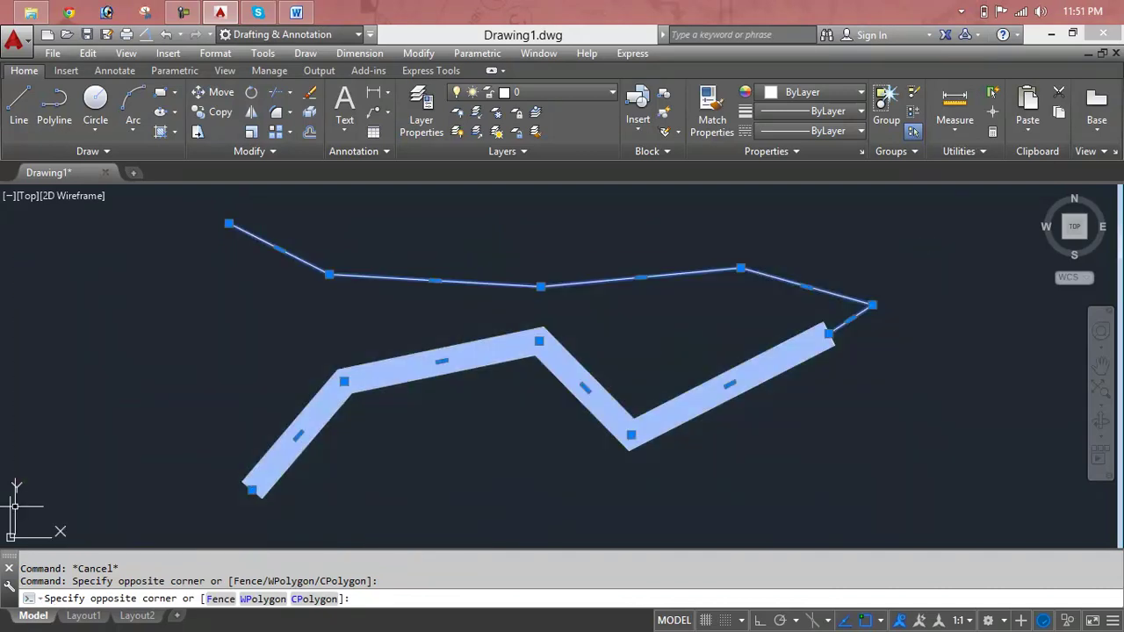
key(Delete)
key(Escape)
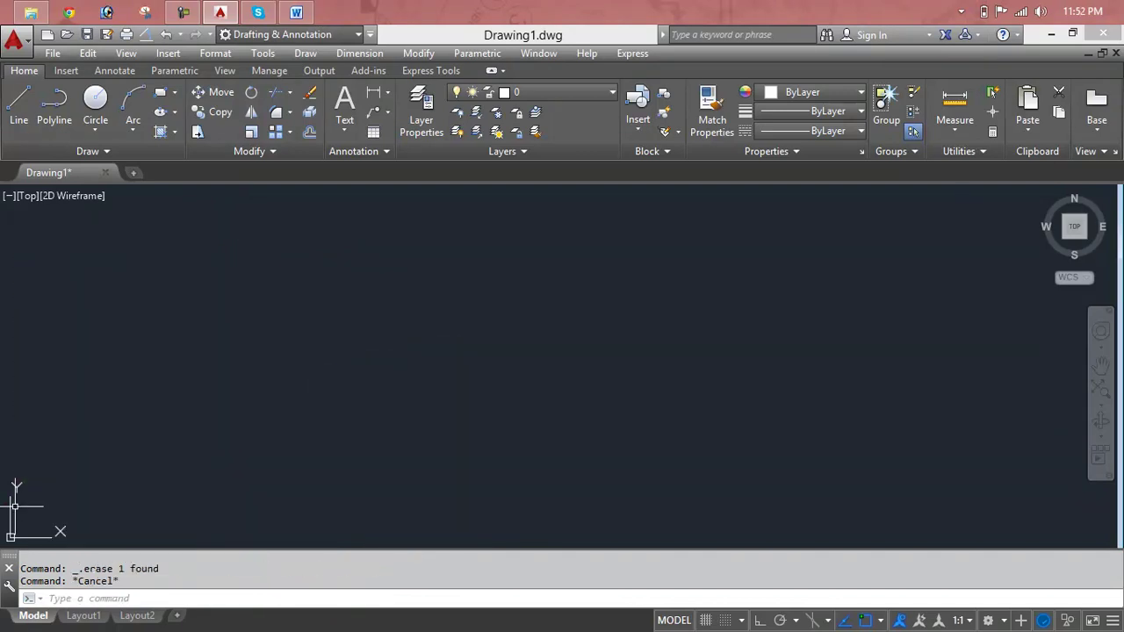
text(l)
Step: Start a new thin polyline at the lower left of the drawing
key(Return)
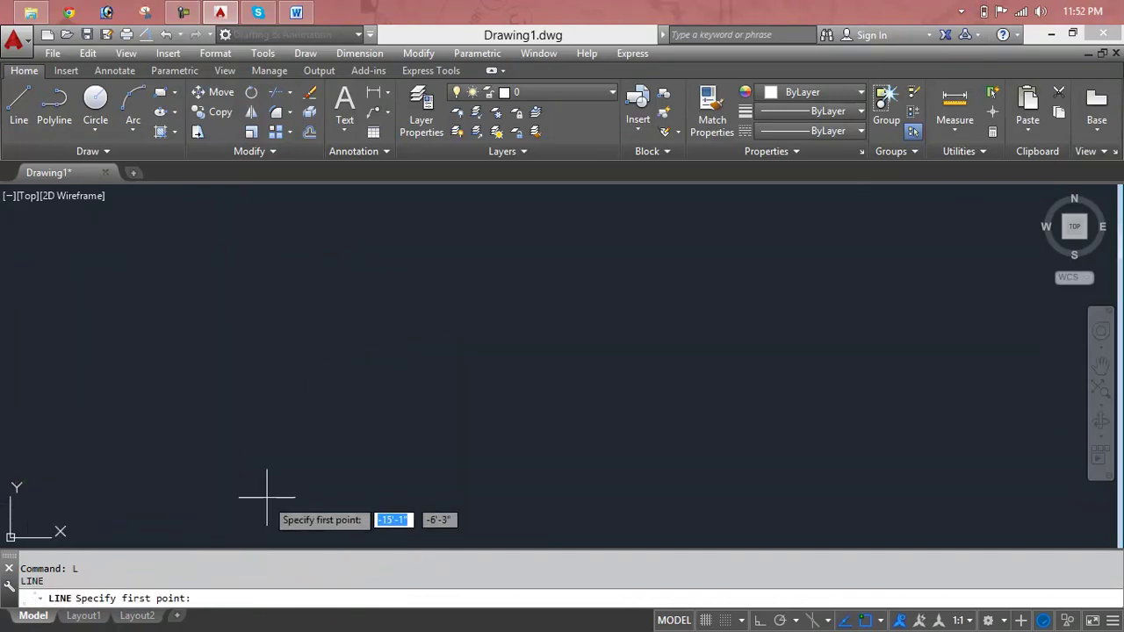
key(Escape)
key(Escape)
key(Escape)
text(pl)
key(Return)
click(226, 451)
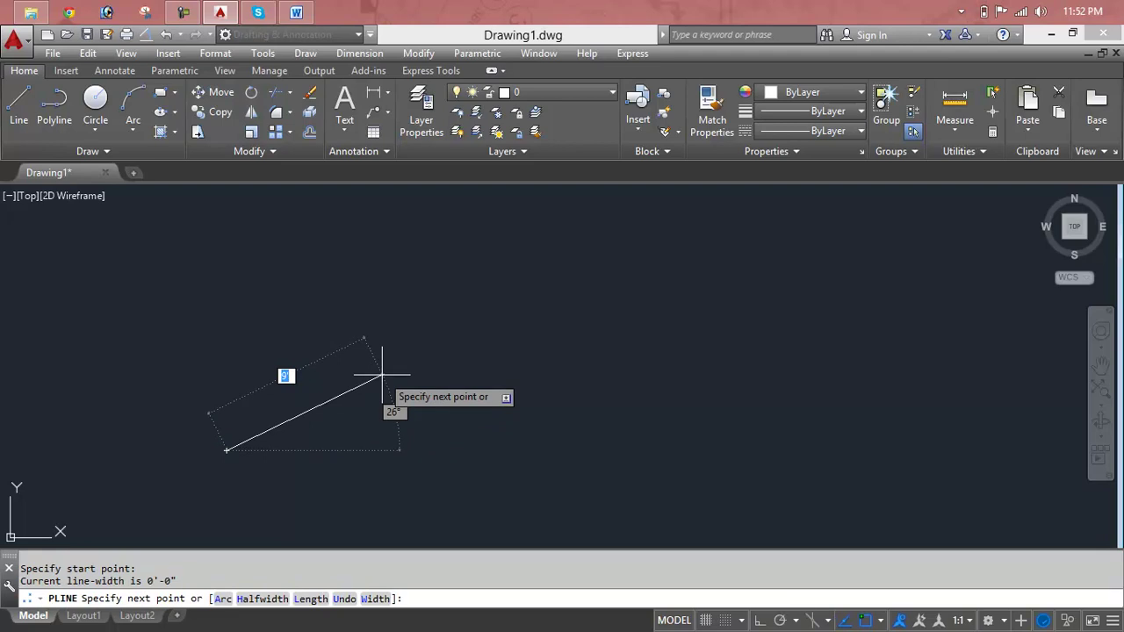
Step: Extend the polyline with Length segments of 10', 5' and 10'
text(l)
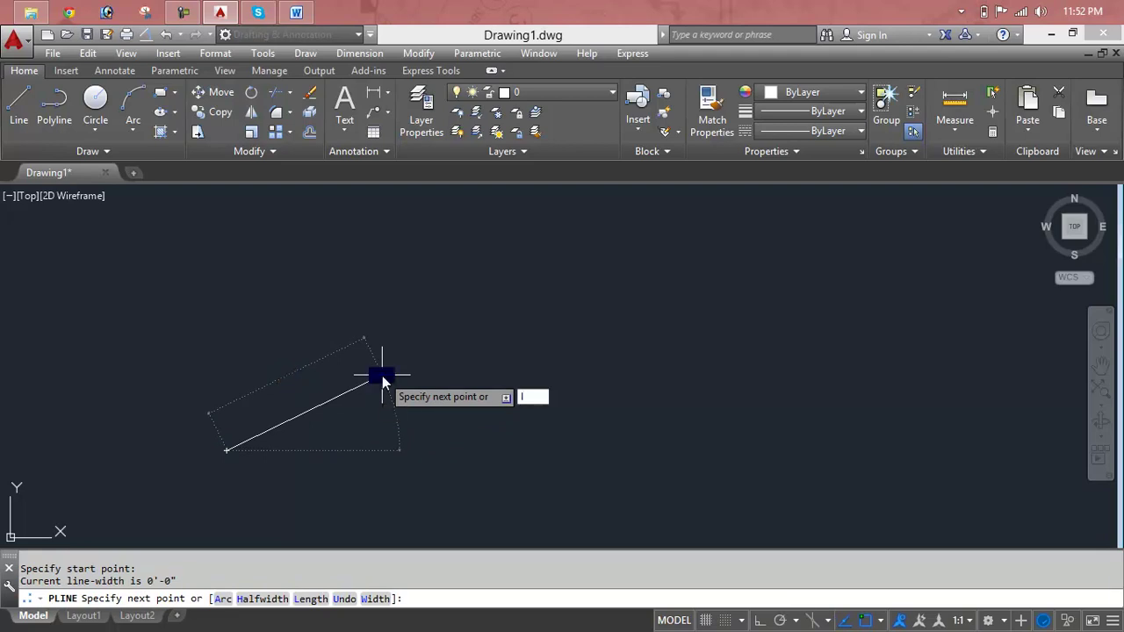
key(Return)
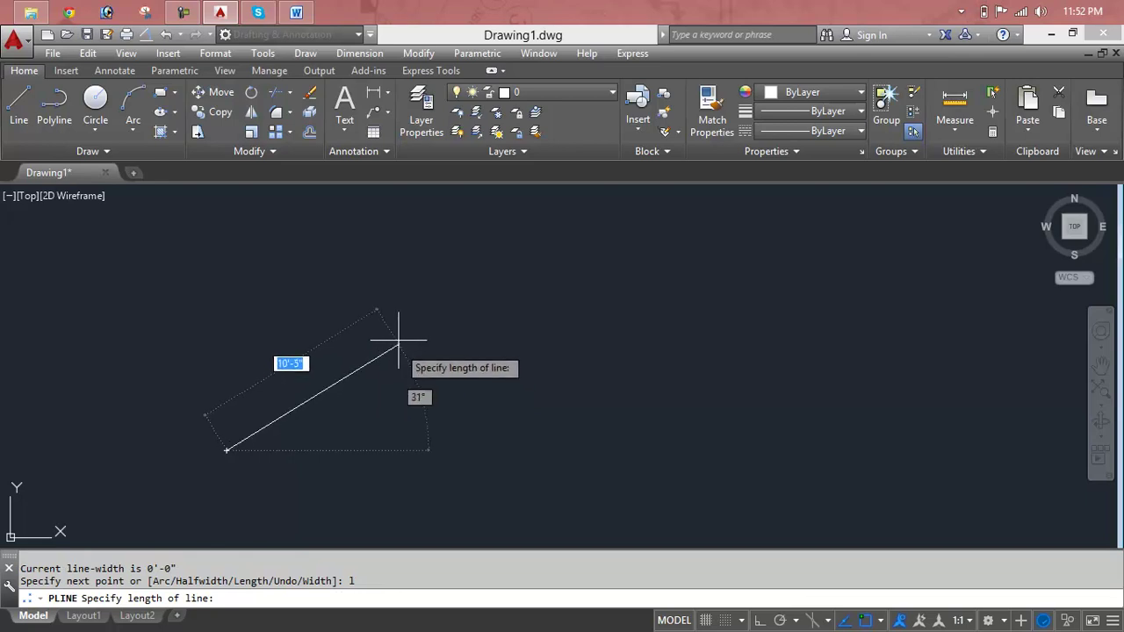
text(10)
key(Return)
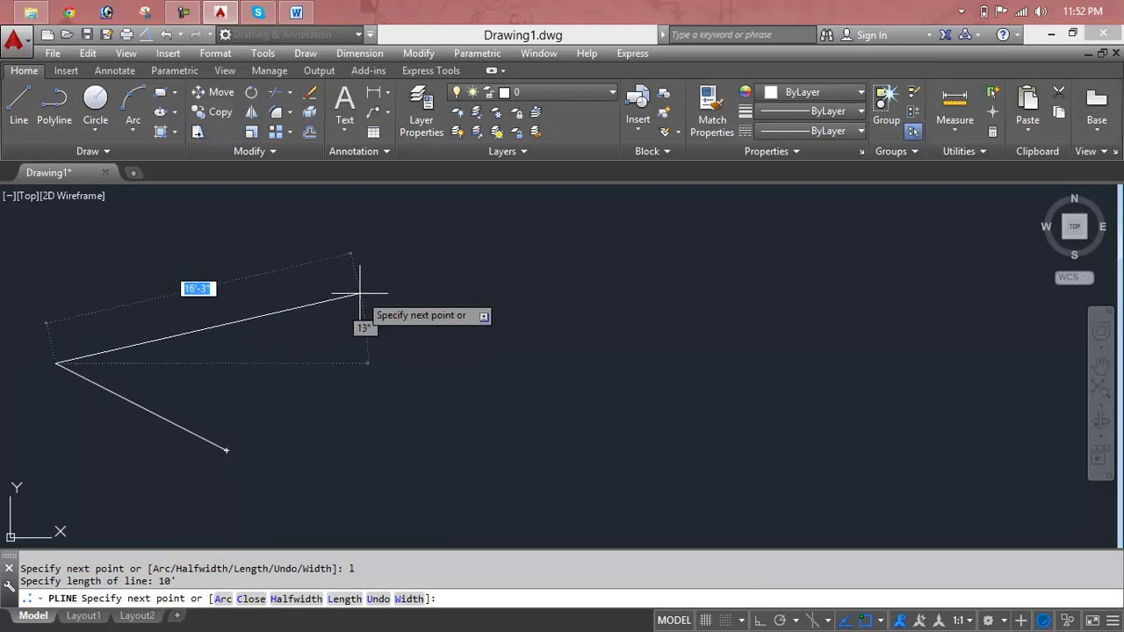
text(5)
key(Return)
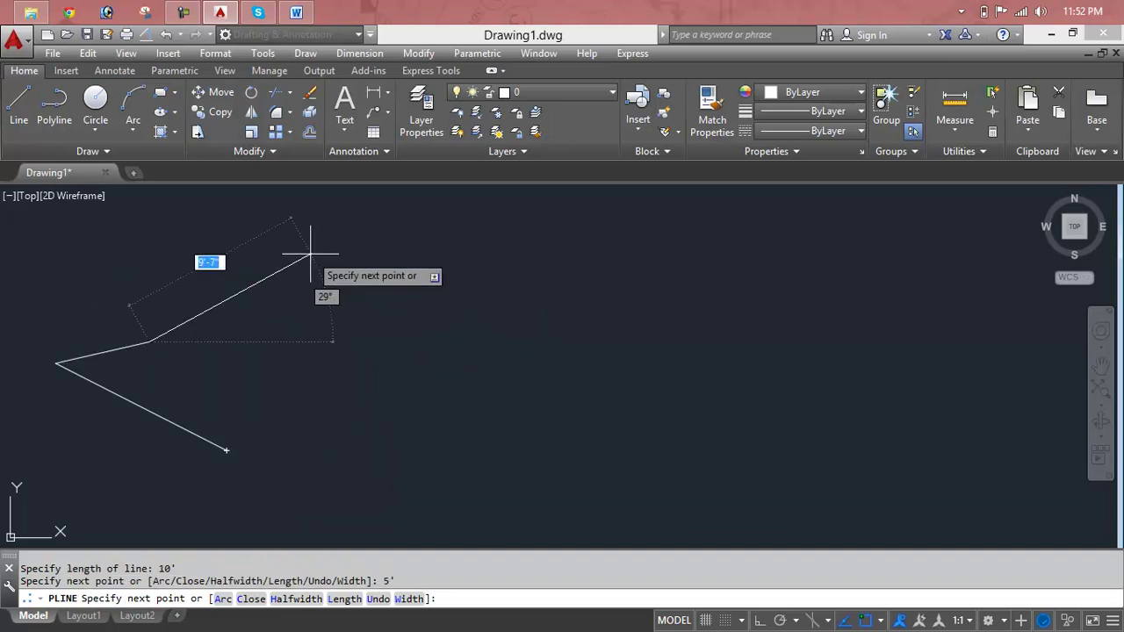
text(10)
key(Return)
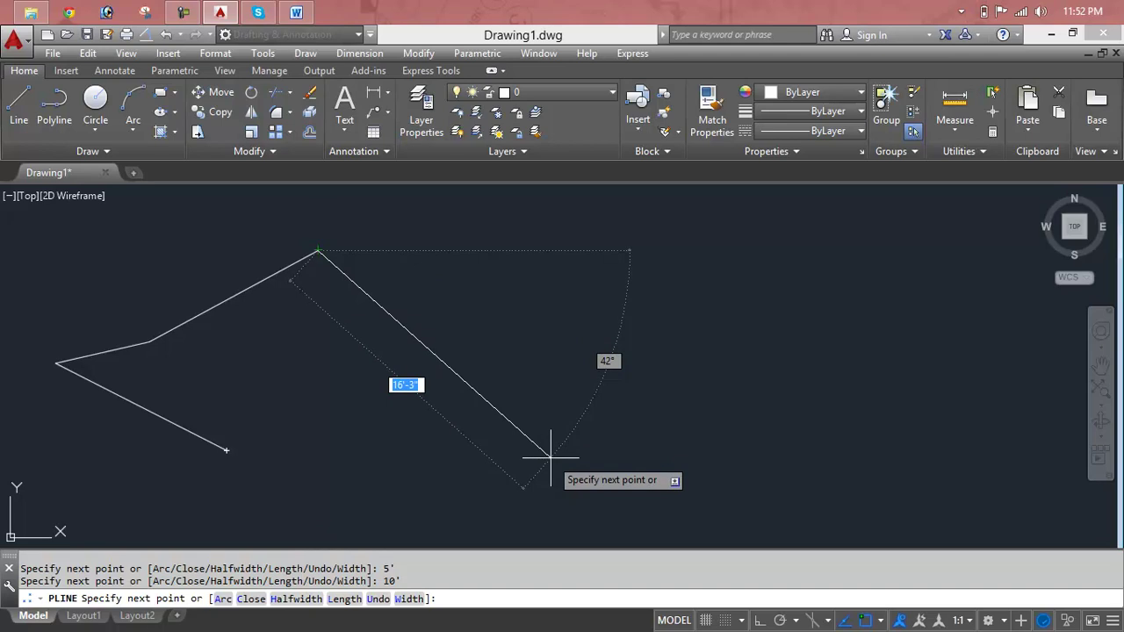
Step: Add seven more zigzag vertices across the right side of the drawing
click(545, 408)
click(768, 332)
click(875, 254)
click(973, 445)
click(711, 489)
click(797, 416)
click(578, 466)
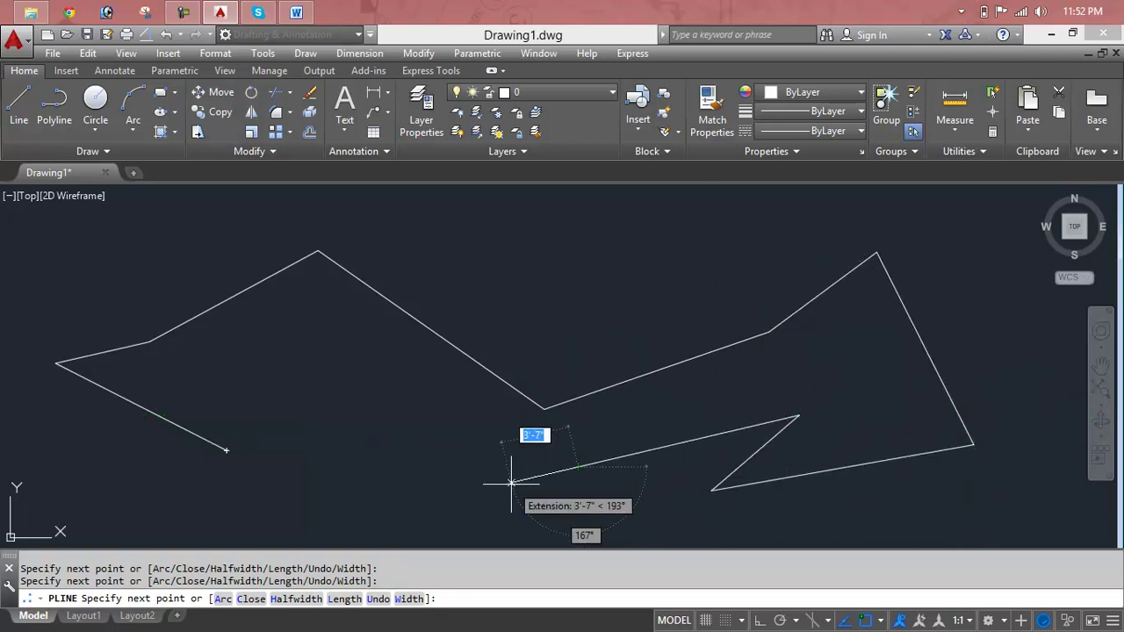
Step: Undo the last six polyline segments with repeated U
text(u)
key(Return)
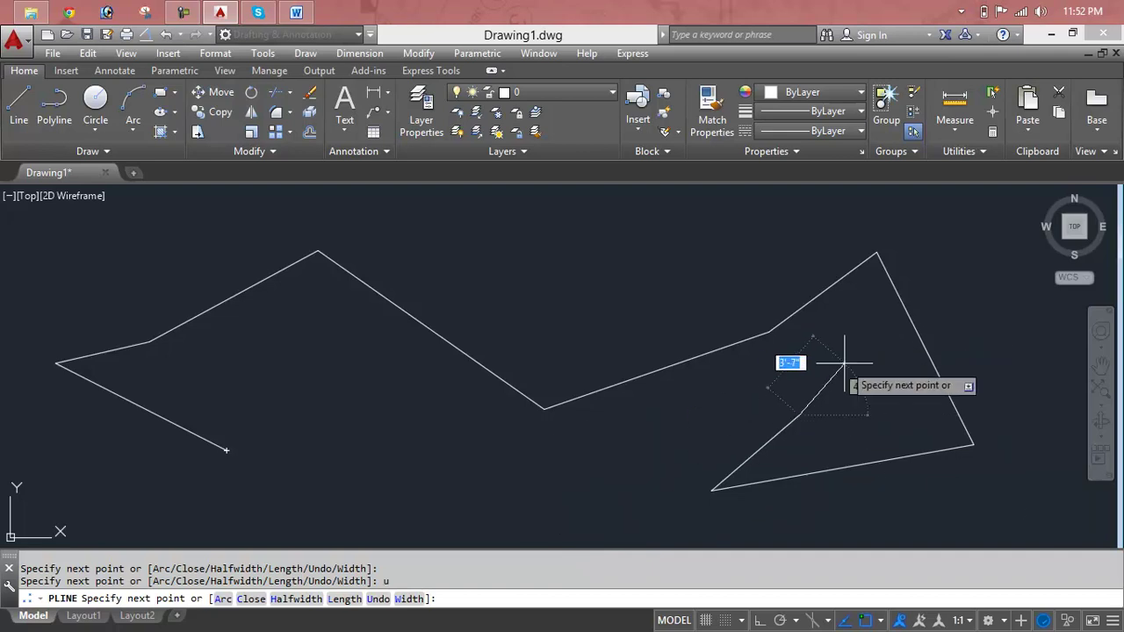
text(u)
key(Return)
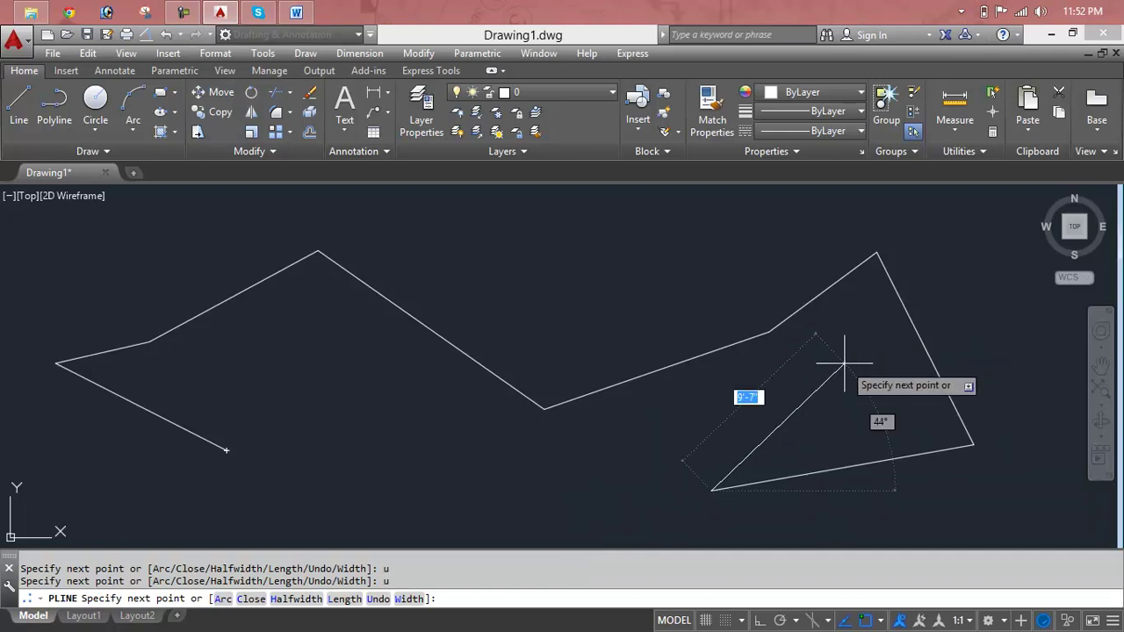
text(u)
key(Return)
text(u)
key(Return)
text(u)
key(Return)
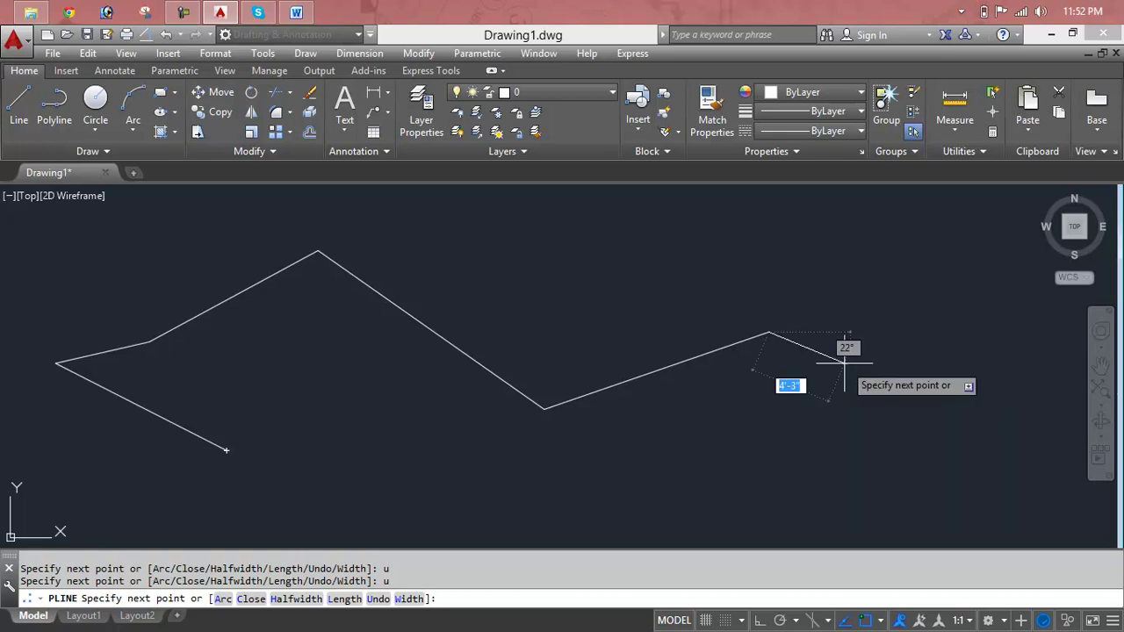
text(u)
key(Return)
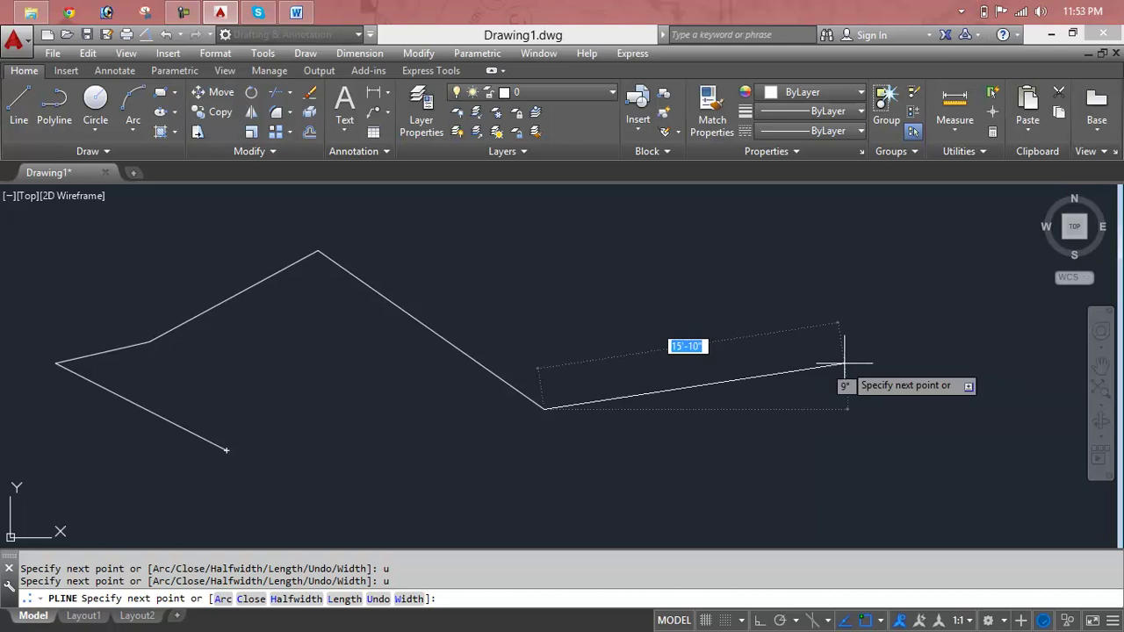
text(w)
key(Return)
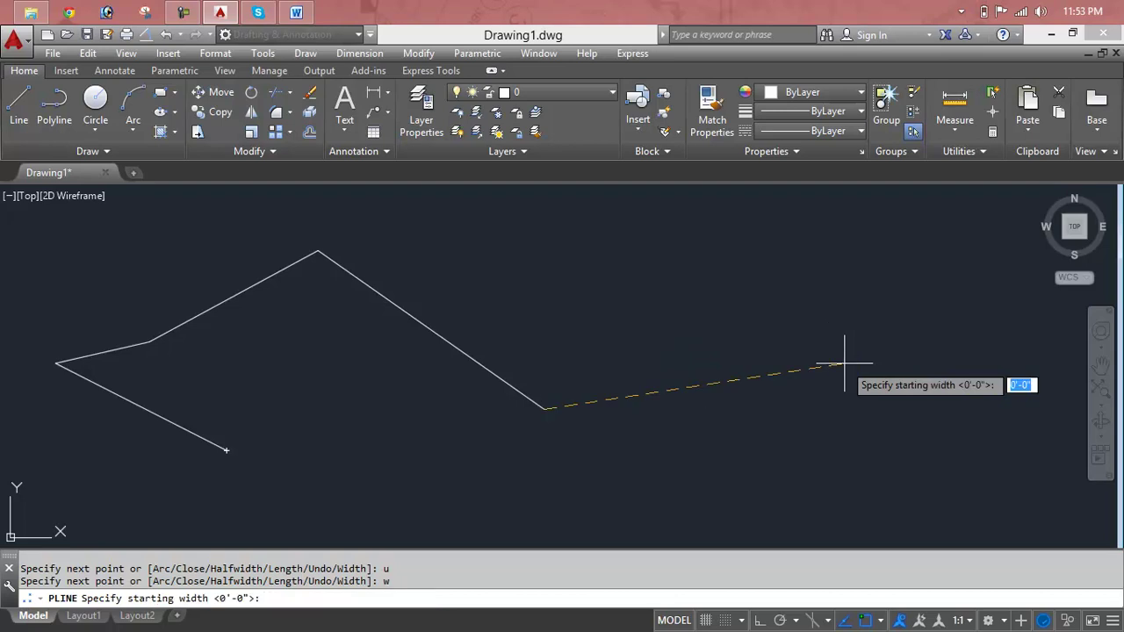
Step: Set the width to 5" and draw eight wide polyline segments
text(5")
key(Return)
key(Return)
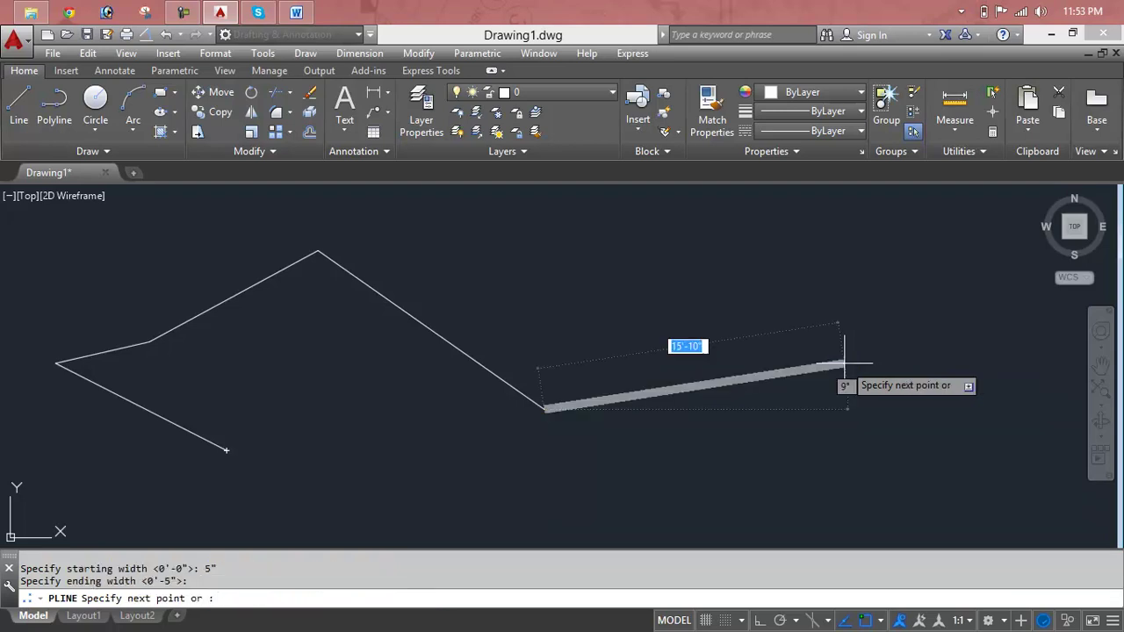
click(804, 347)
click(520, 309)
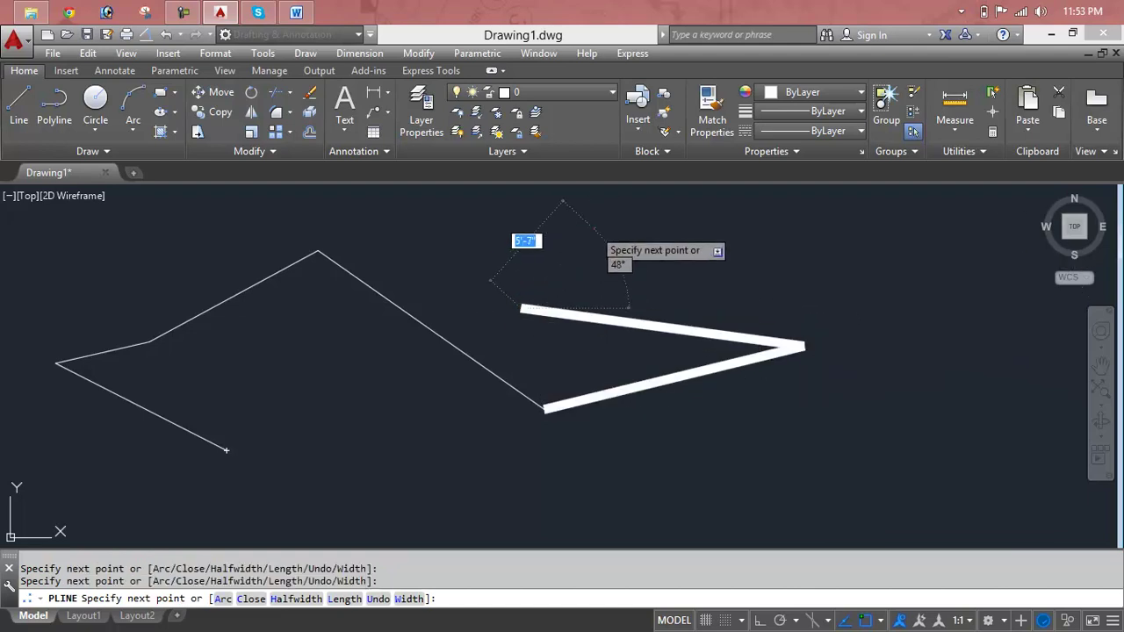
click(593, 228)
click(858, 253)
click(891, 410)
click(761, 486)
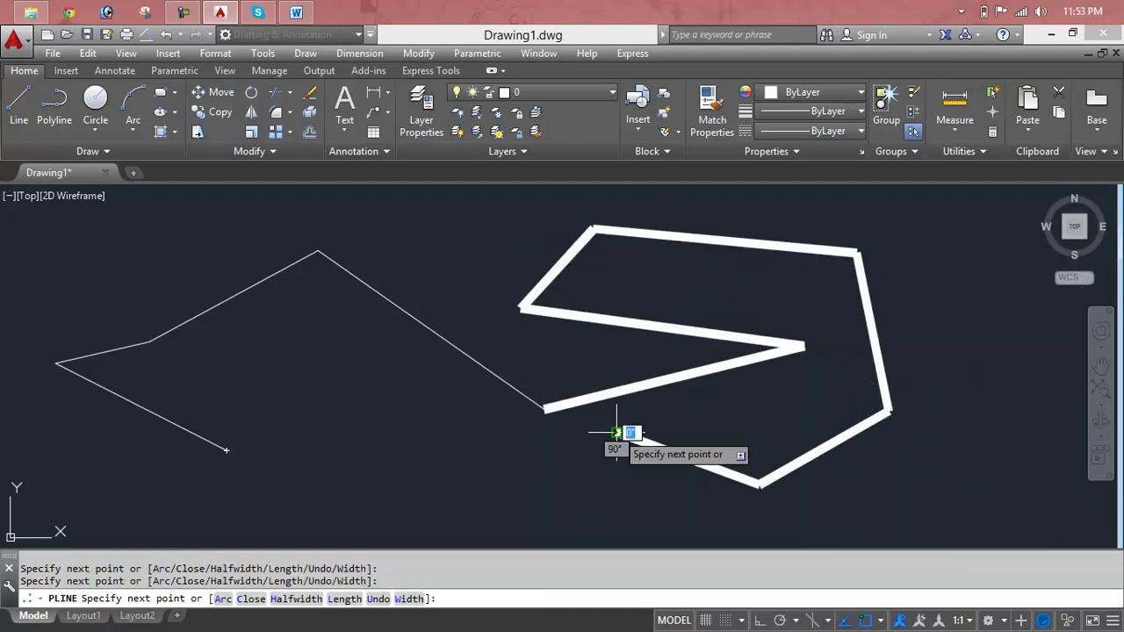
click(616, 432)
click(451, 492)
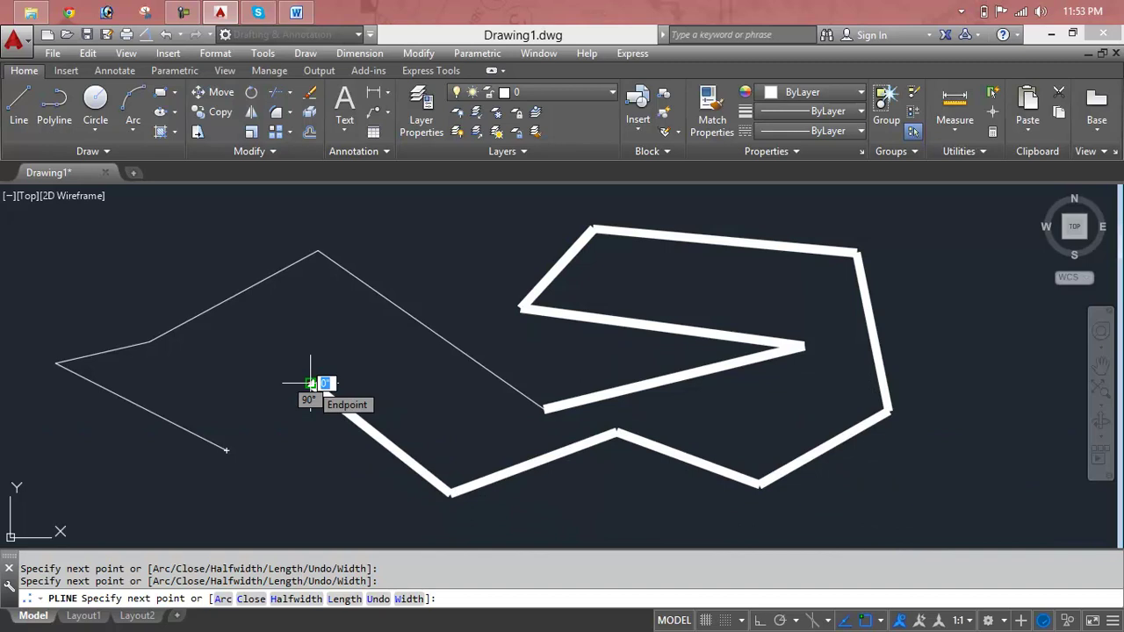
Step: Reset the width to 0, add four thin segments and close the polyline
text(w)
key(Return)
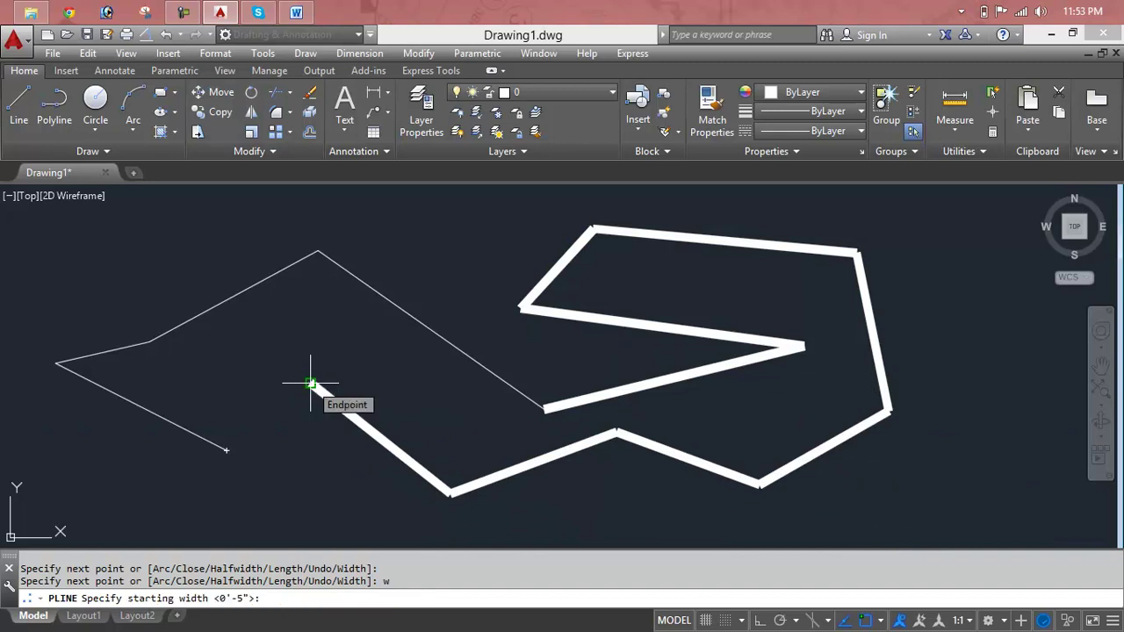
text(0'0")
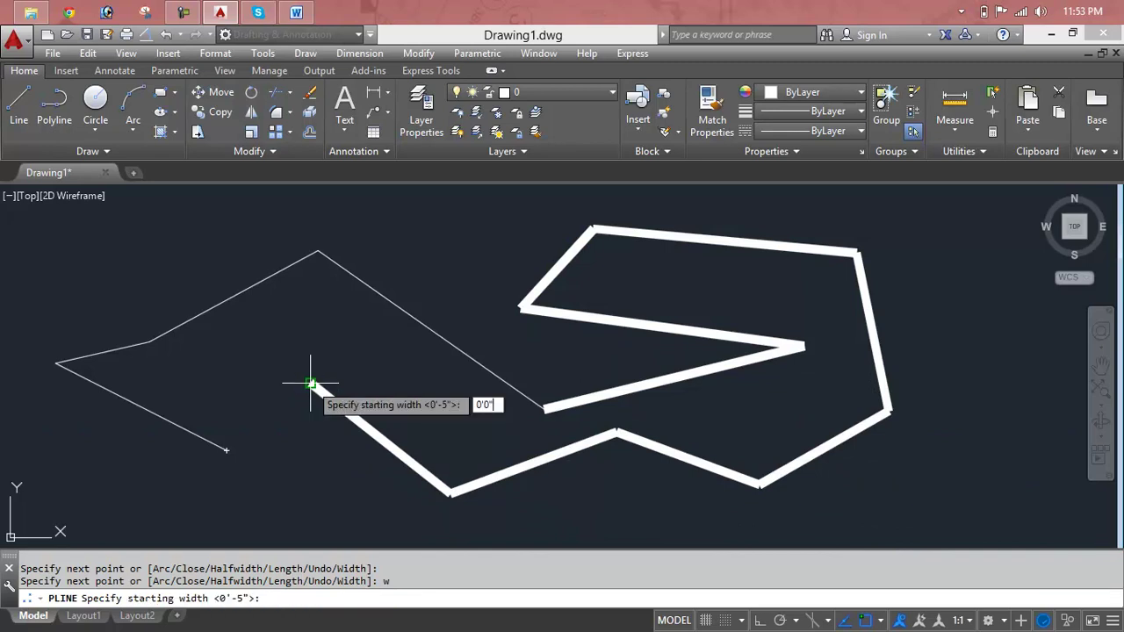
key(Return)
key(Return)
click(95, 367)
click(140, 306)
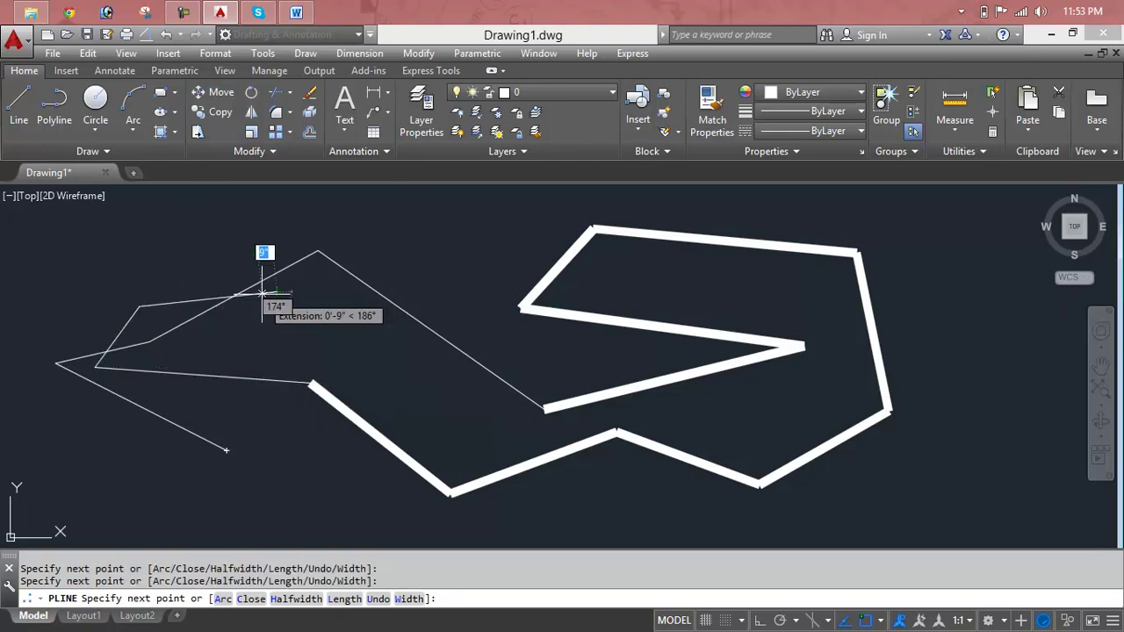
click(272, 293)
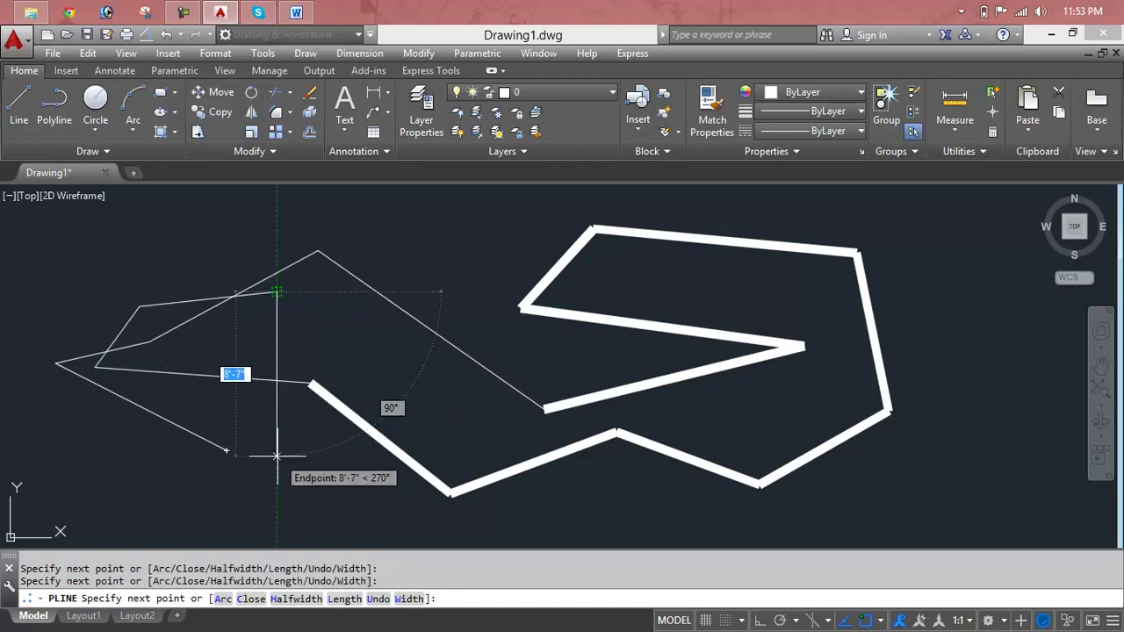
click(276, 455)
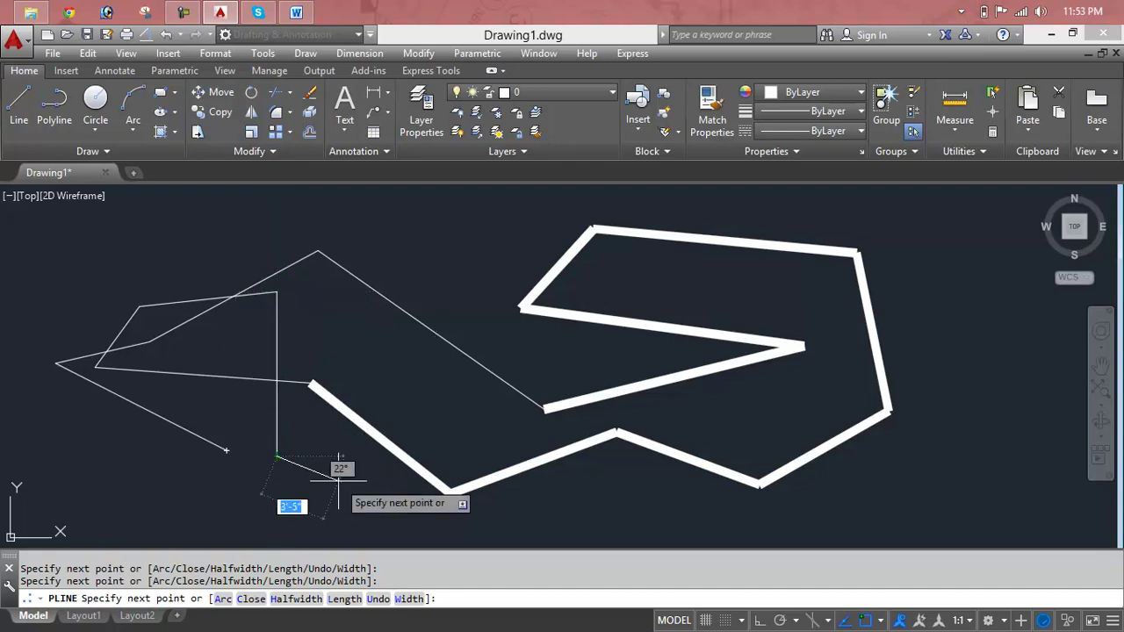
text(c)
key(Return)
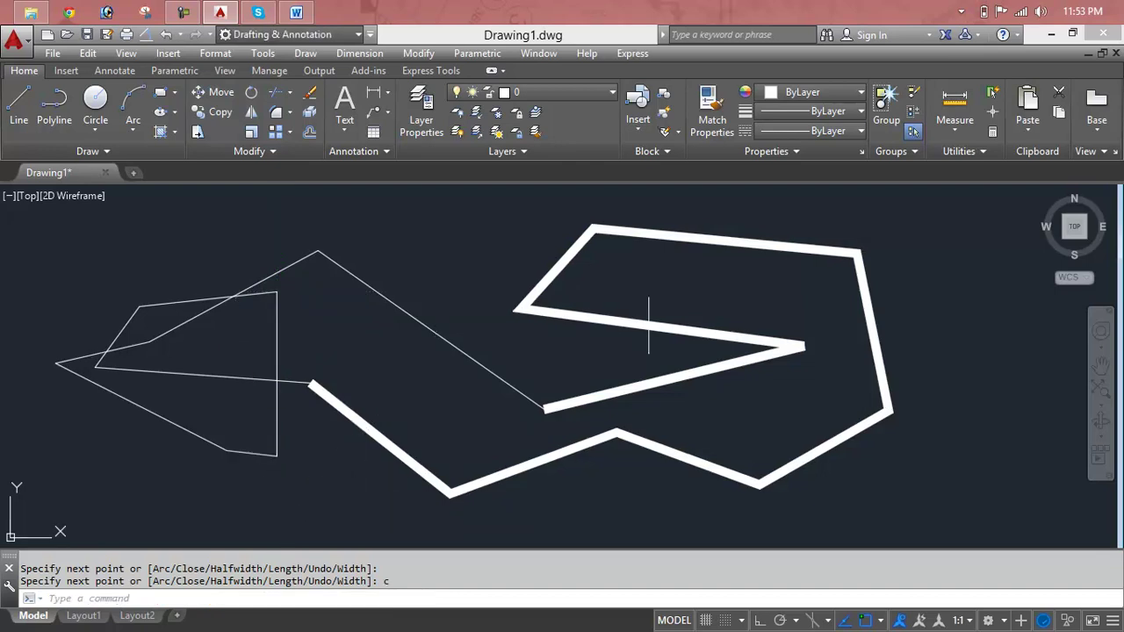
Step: Crossing-select all the polylines and delete them
click(979, 244)
click(275, 452)
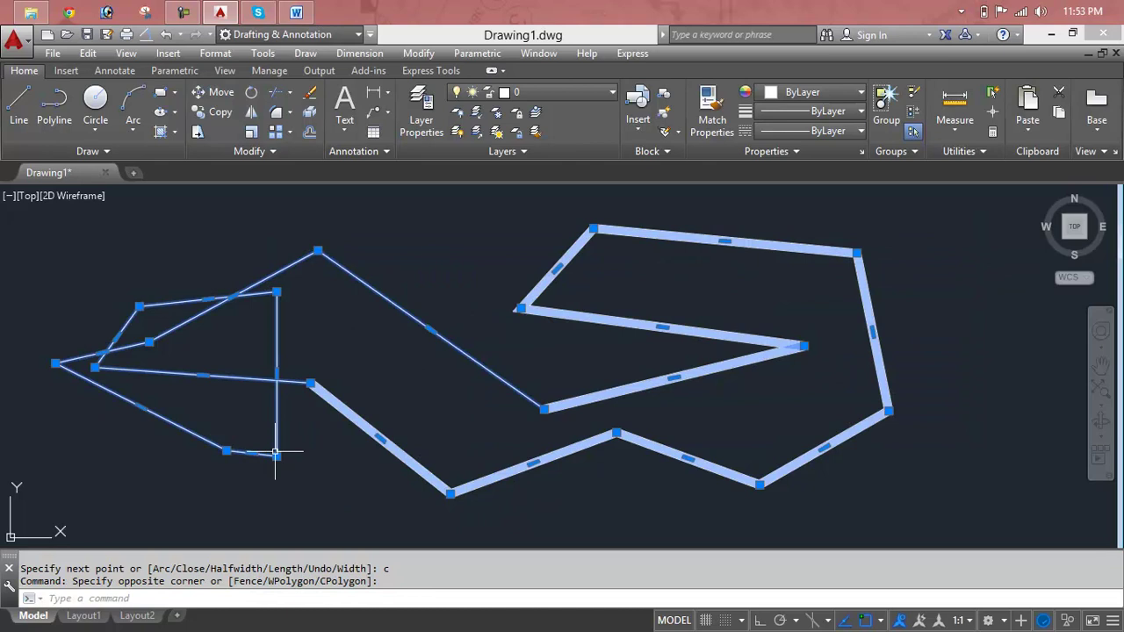
key(Delete)
text(p)
key(Escape)
key(Escape)
Step: Draw a new thin seven-point polyline and close it with C
text(p)
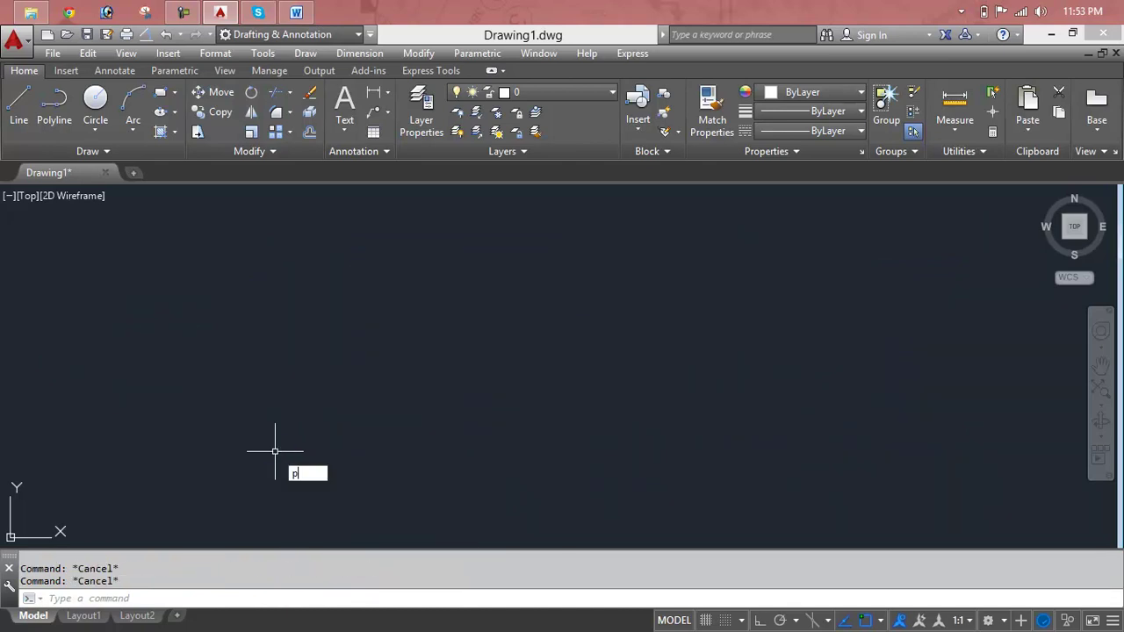
text(l)
key(Return)
click(181, 429)
click(243, 329)
click(448, 307)
click(599, 218)
click(887, 365)
click(762, 463)
click(593, 453)
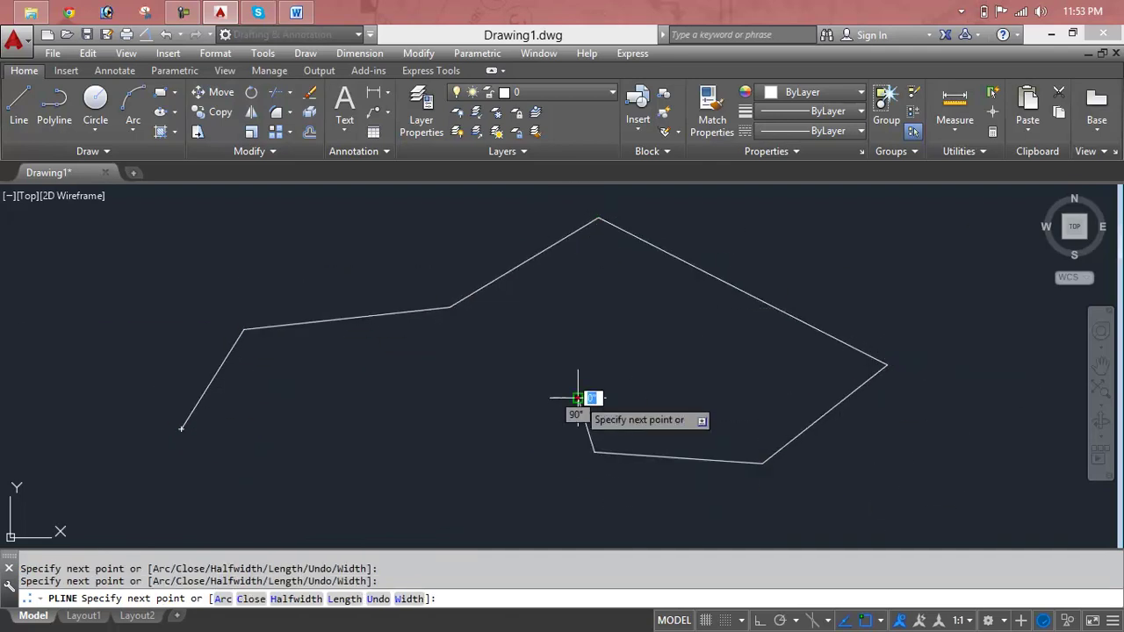
text(c)
key(Return)
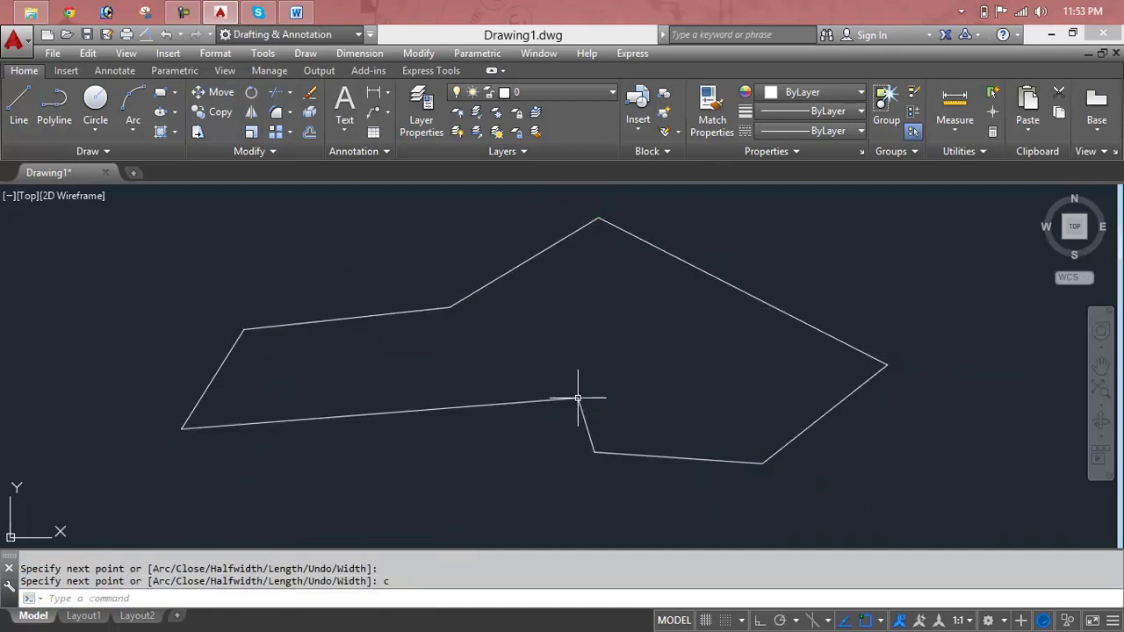